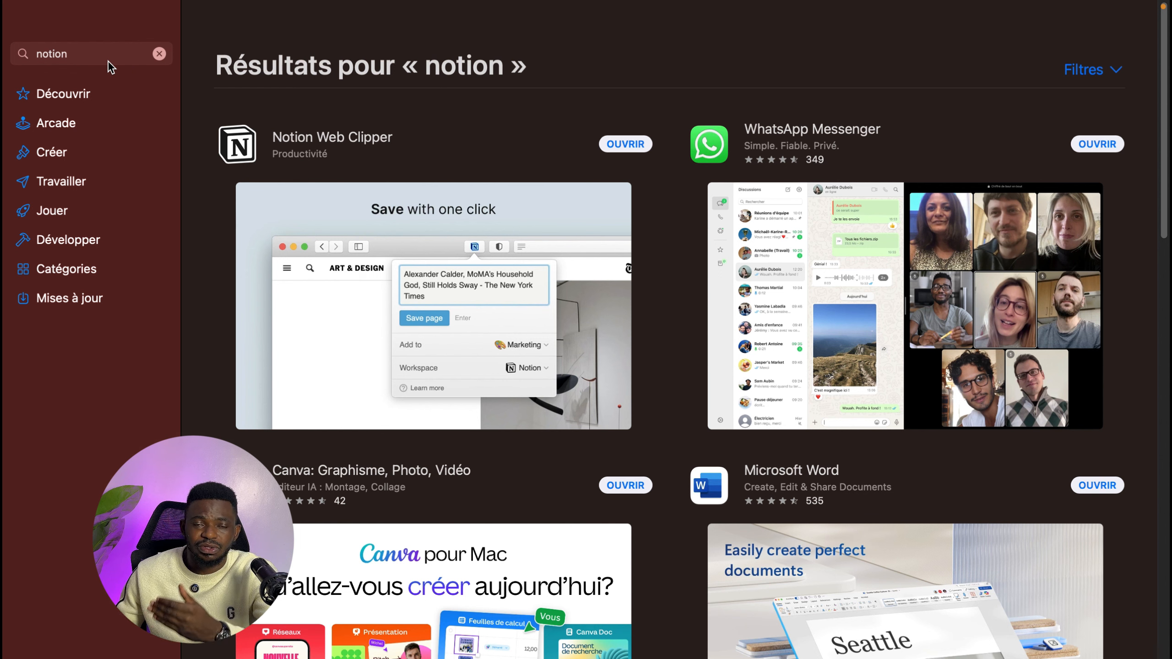
- Open the Notion Web Clipper from the App Store search results for notion
click(81, 55)
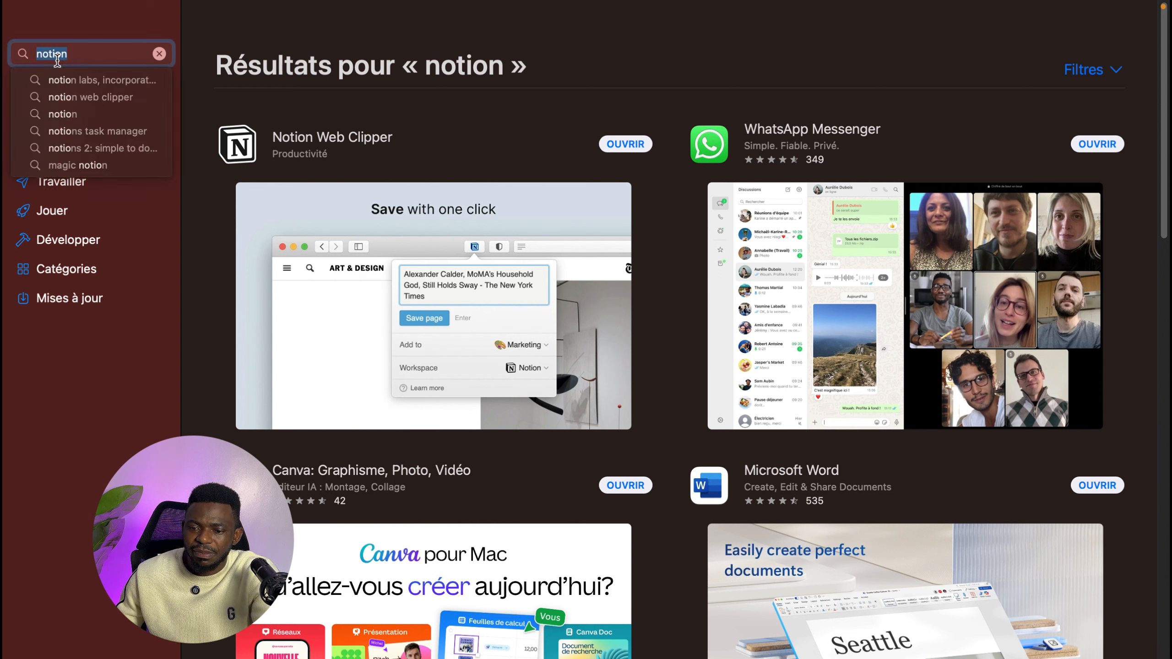
click(82, 51)
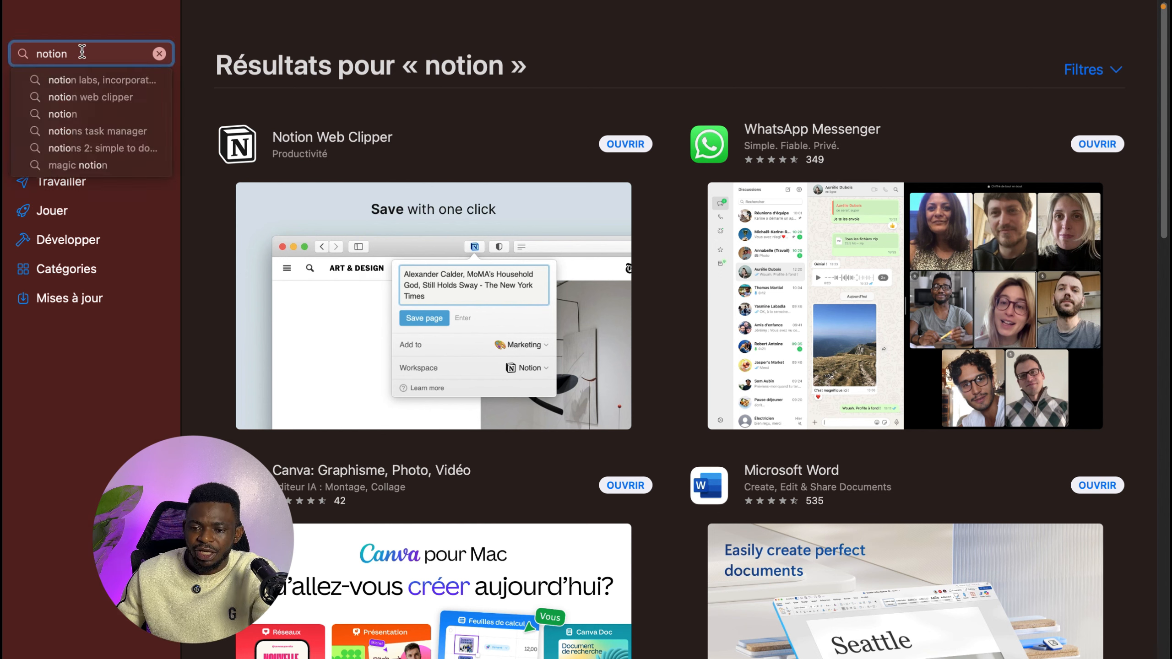
click(628, 143)
click(626, 144)
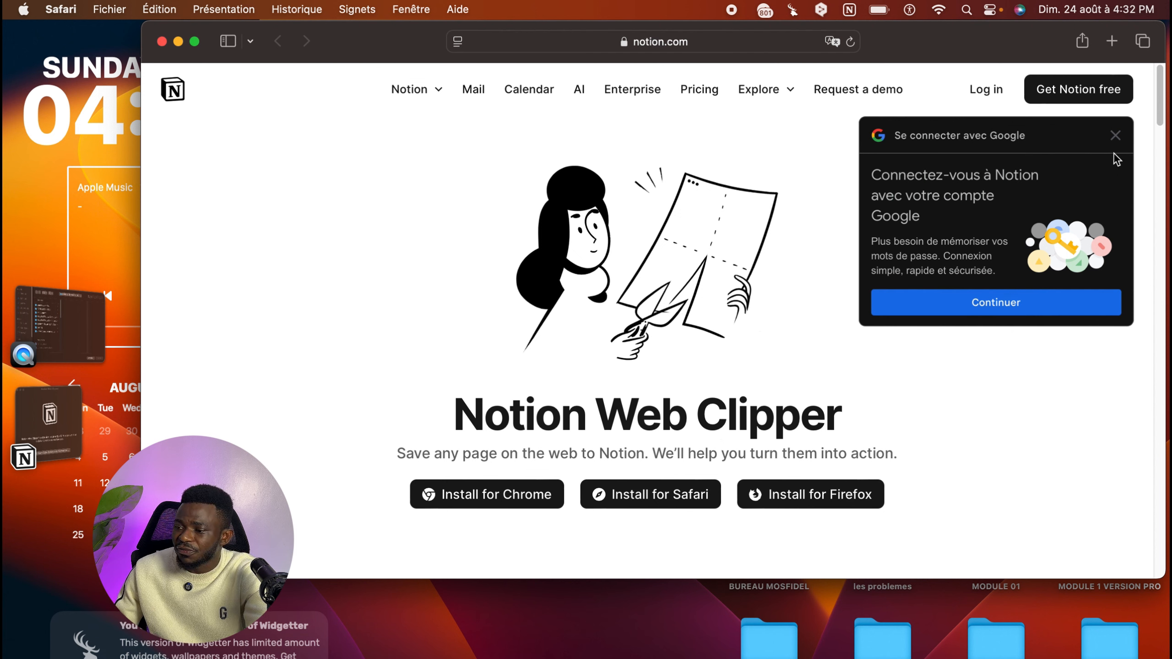
- Dismiss the Google sign-in prompt, log in to Notion, and maximize the browser window
click(1115, 135)
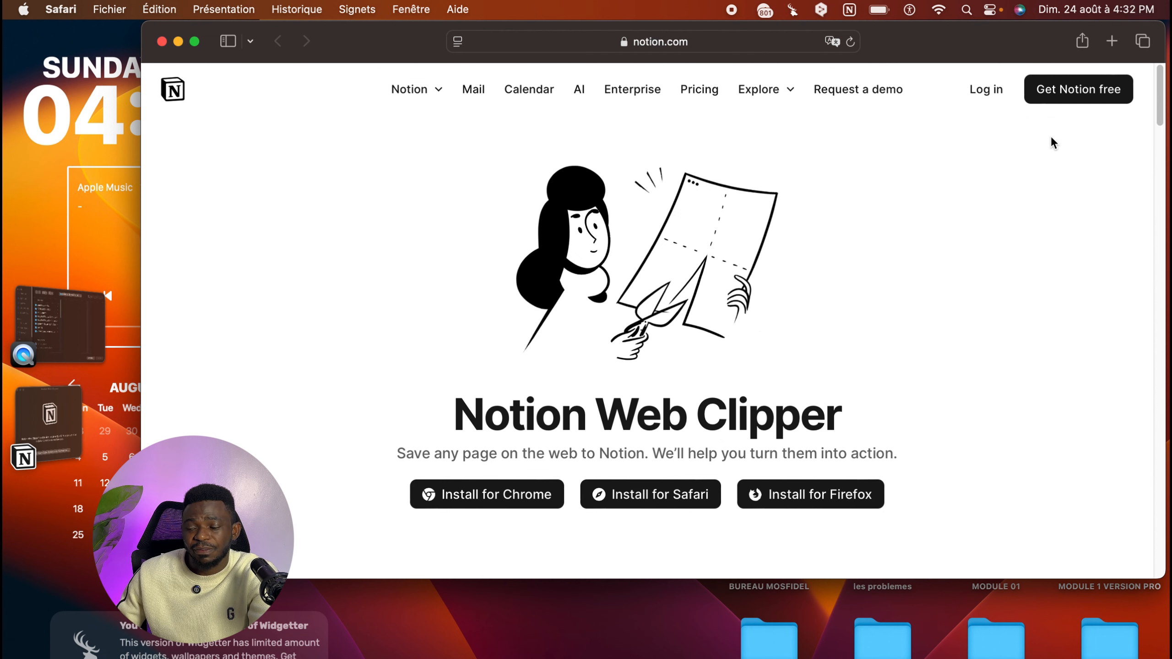
click(984, 91)
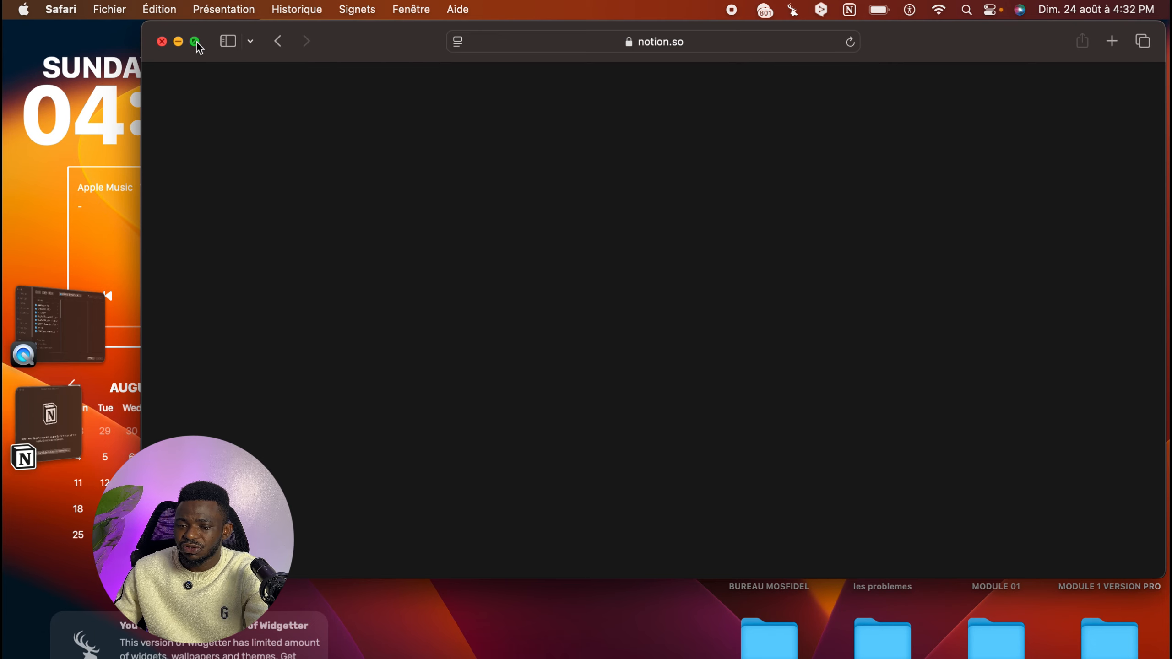
click(194, 41)
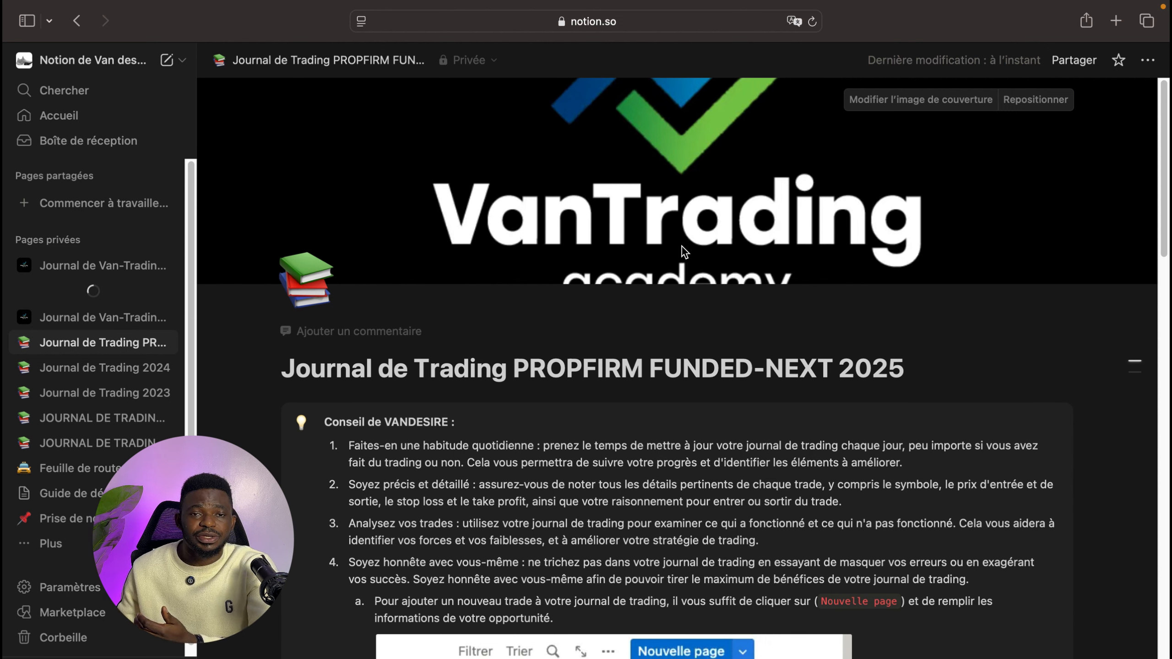
- Browse the top of the trading journal page and open its page options menu
scroll(856, 275, down, 7)
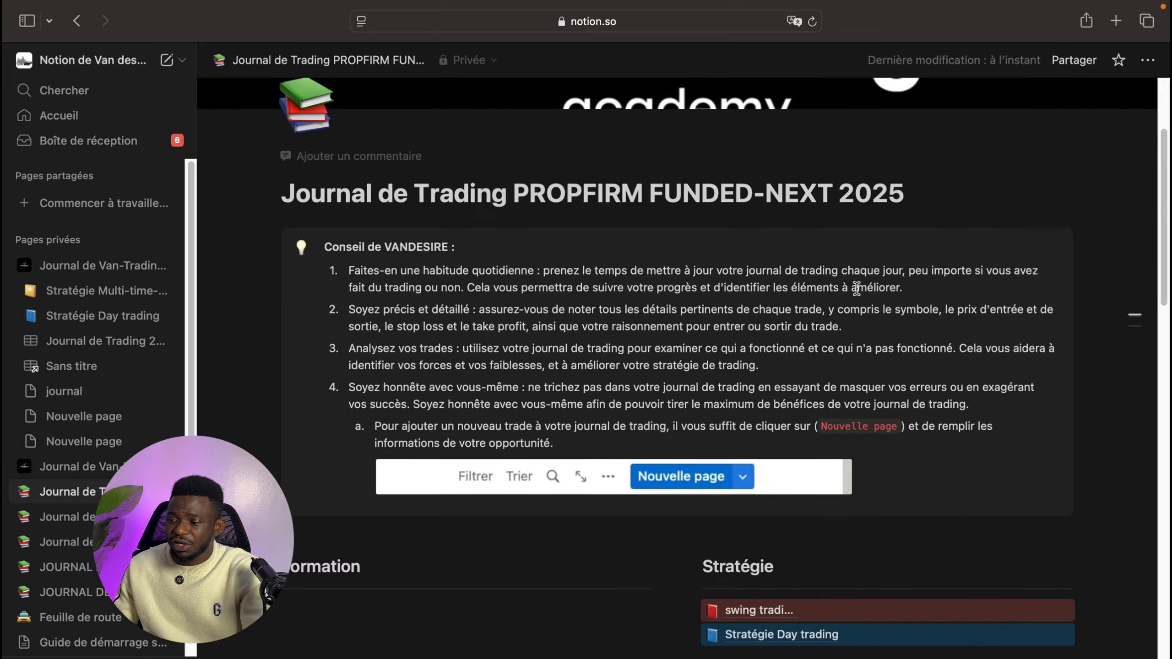
scroll(851, 277, up, 7)
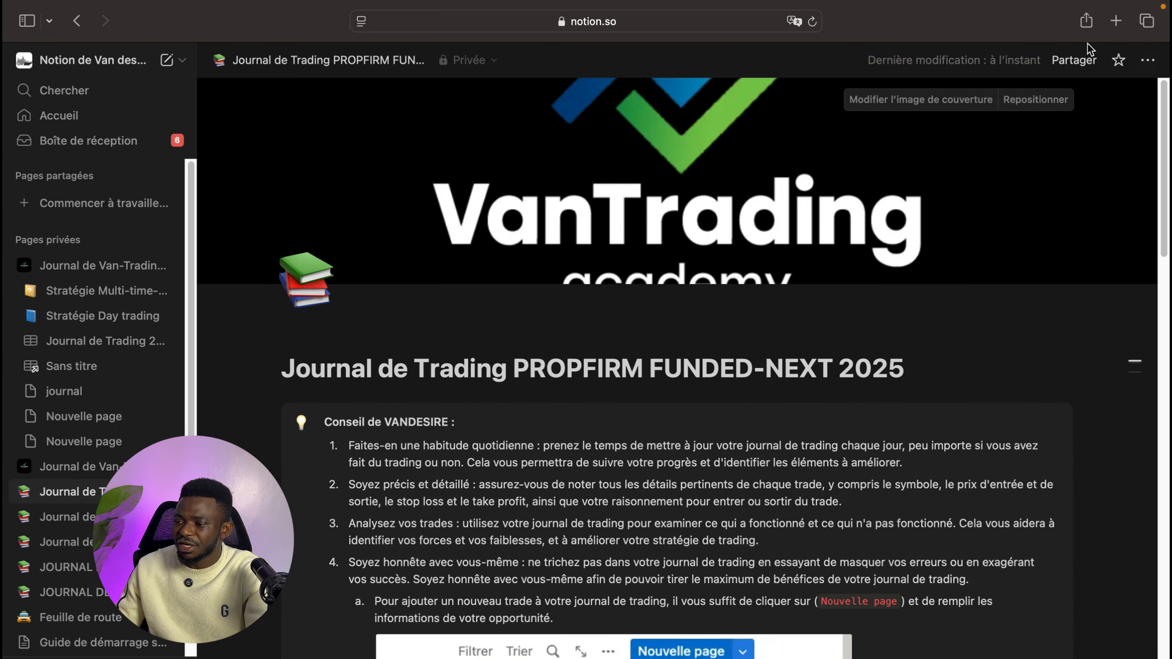
click(1147, 61)
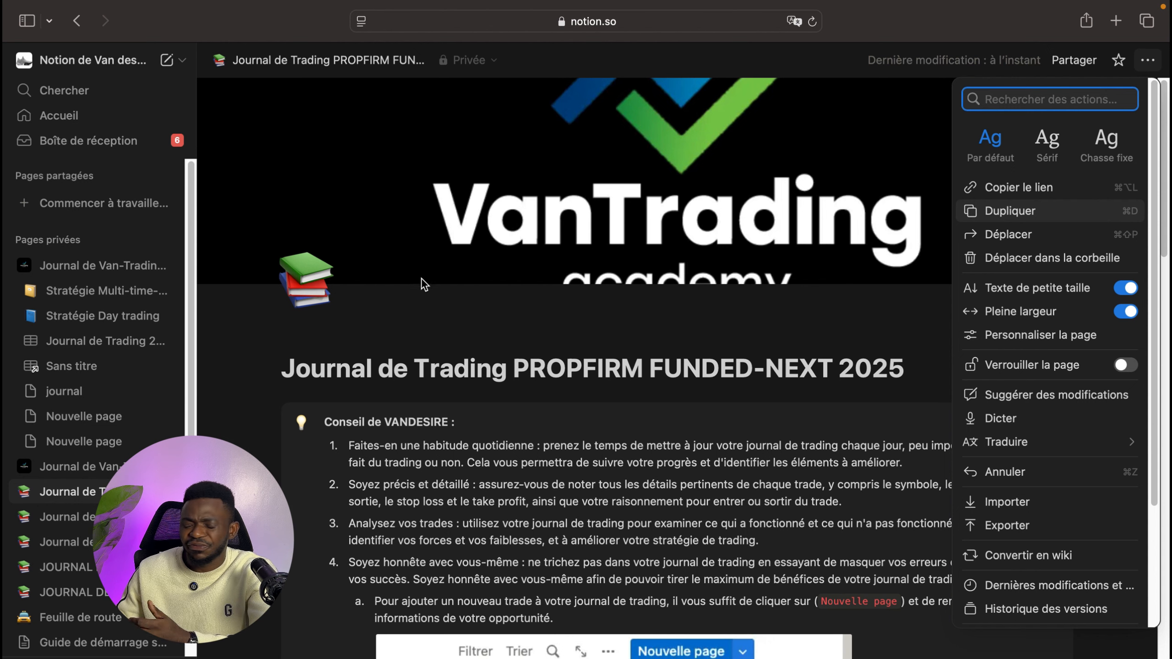
click(814, 161)
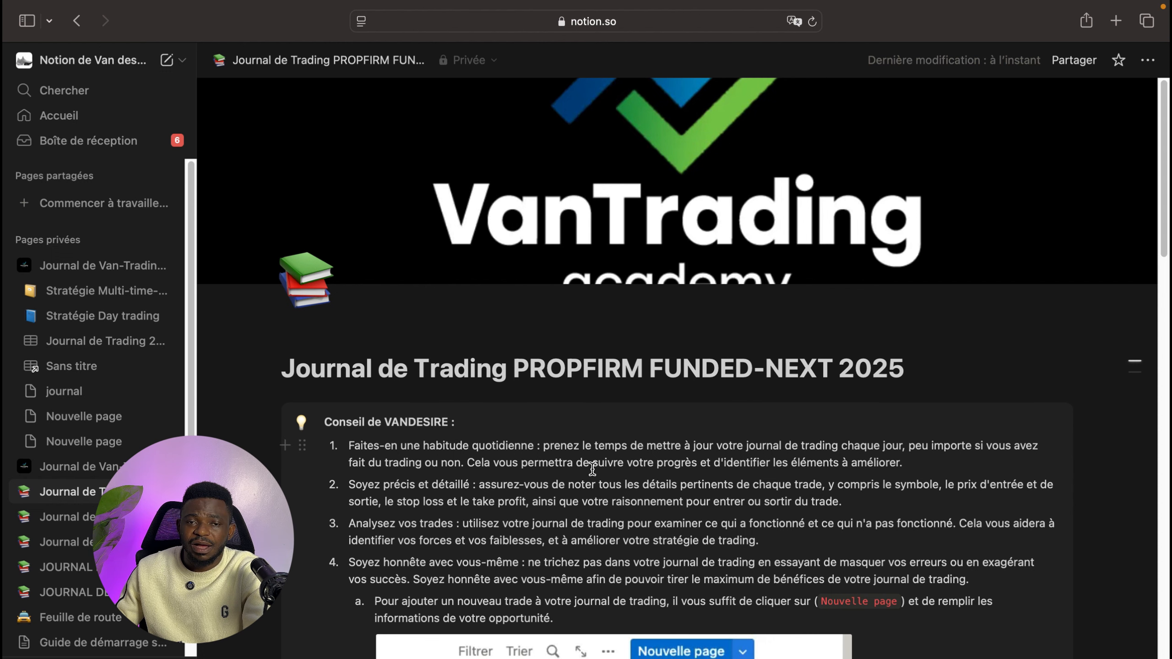
- Scroll to the Stratégie section and open the swing trading page's actions and color options
scroll(581, 466, down, 3)
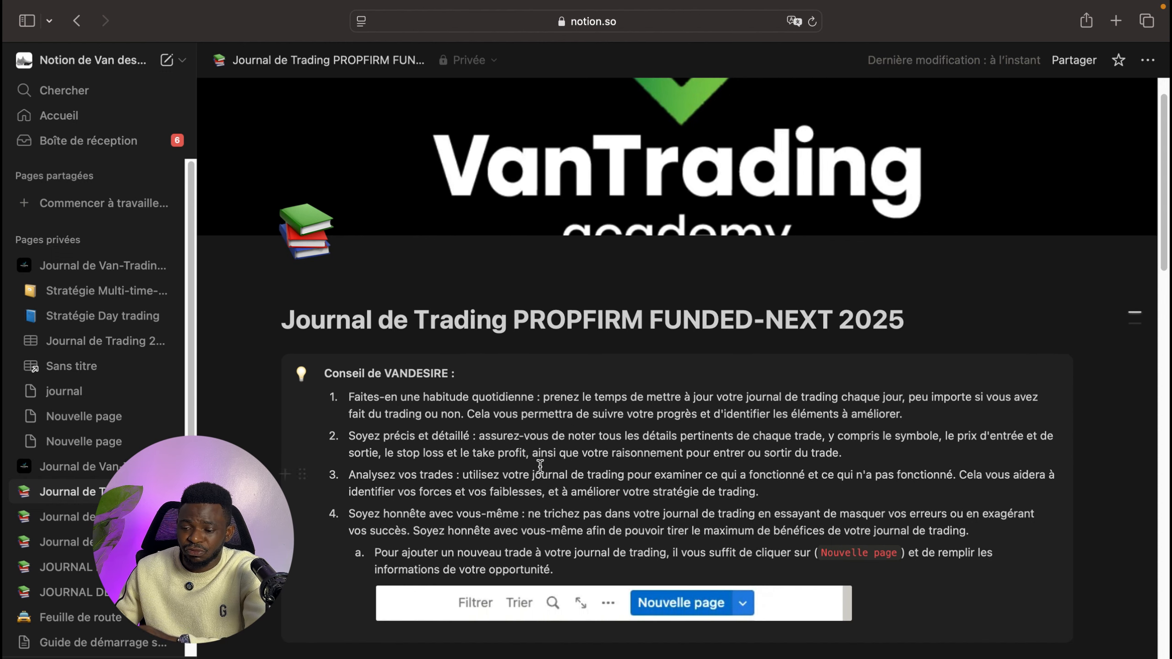
scroll(524, 460, down, 1)
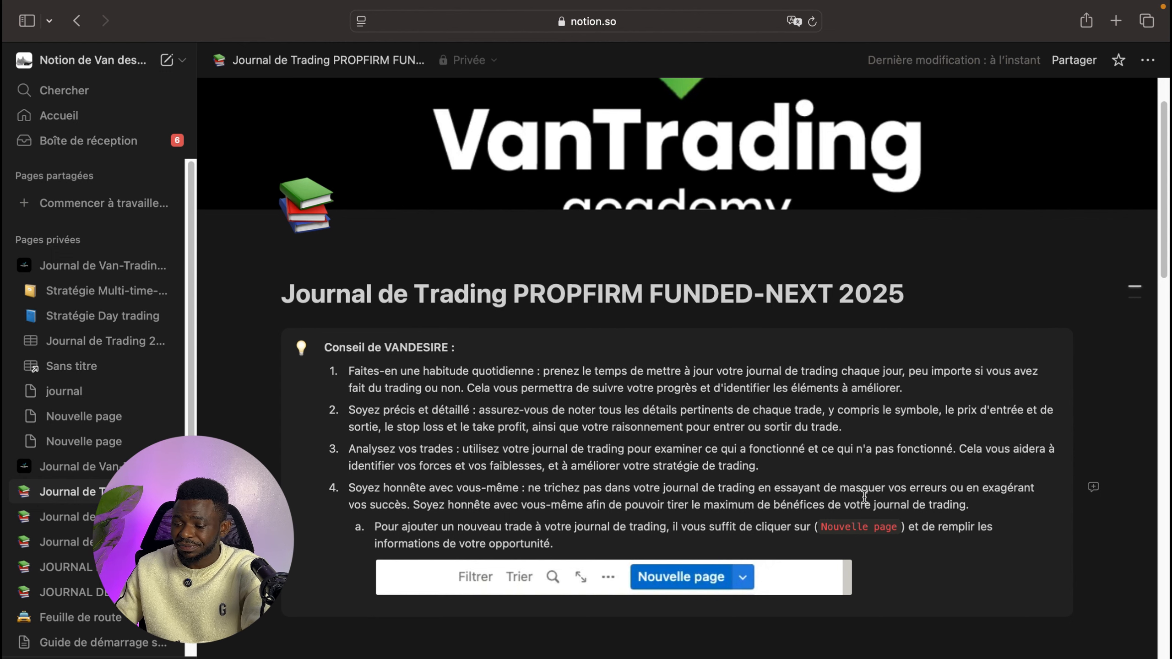
scroll(772, 495, down, 2)
scroll(771, 495, down, 3)
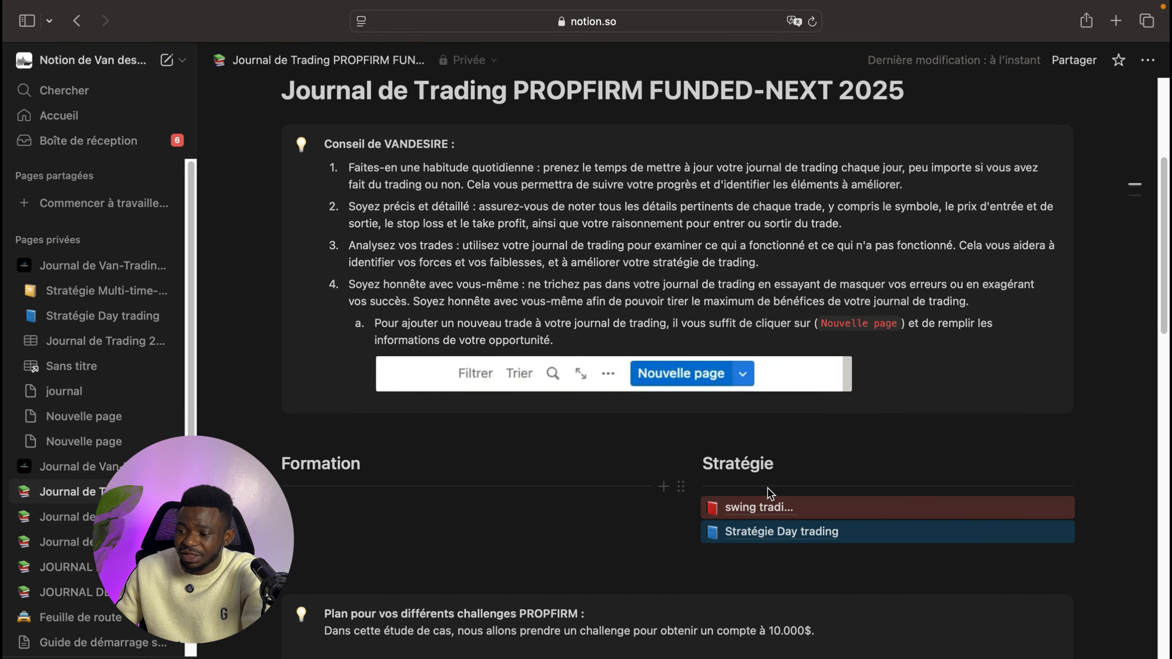
mouse_move(762, 512)
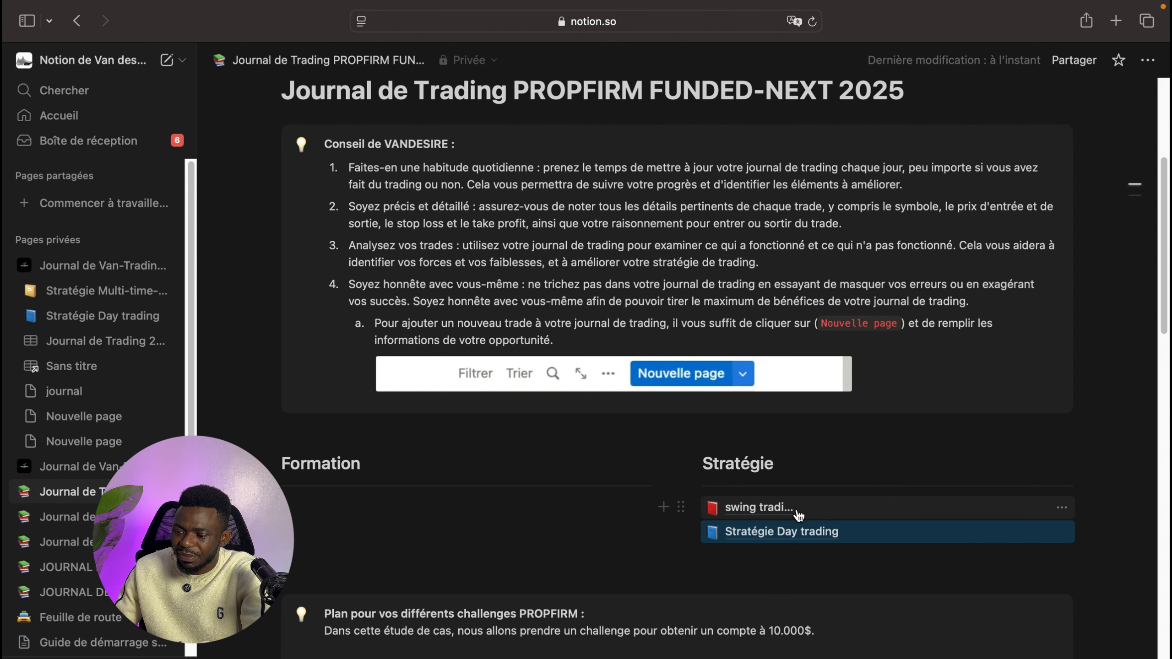
click(1061, 509)
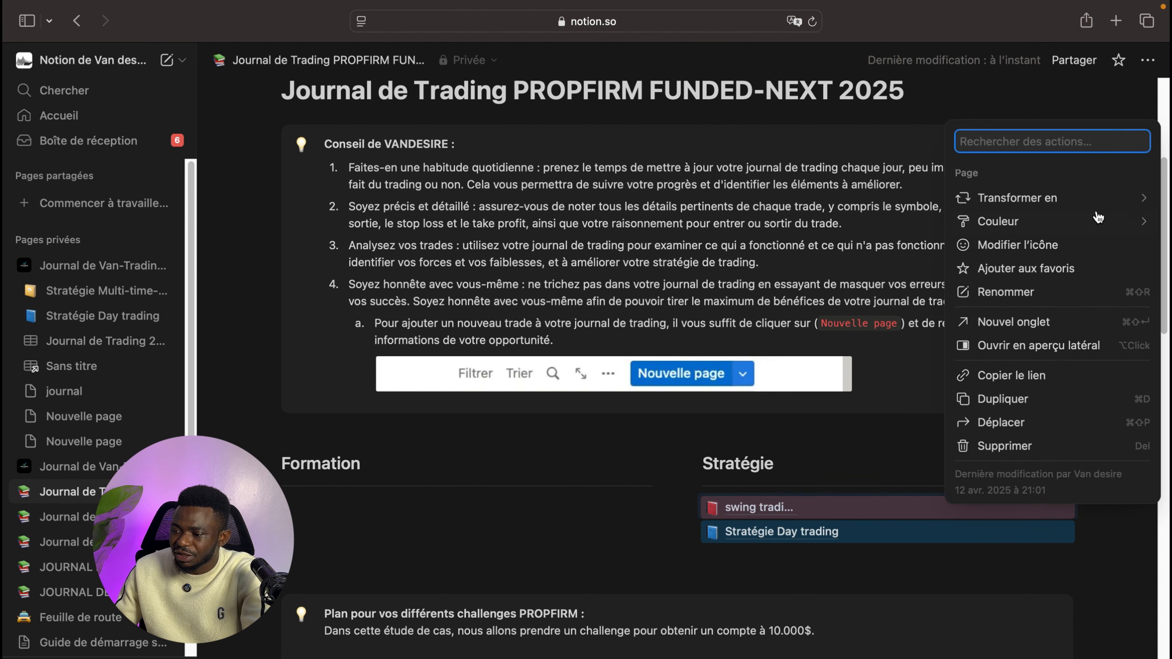
mouse_move(1098, 219)
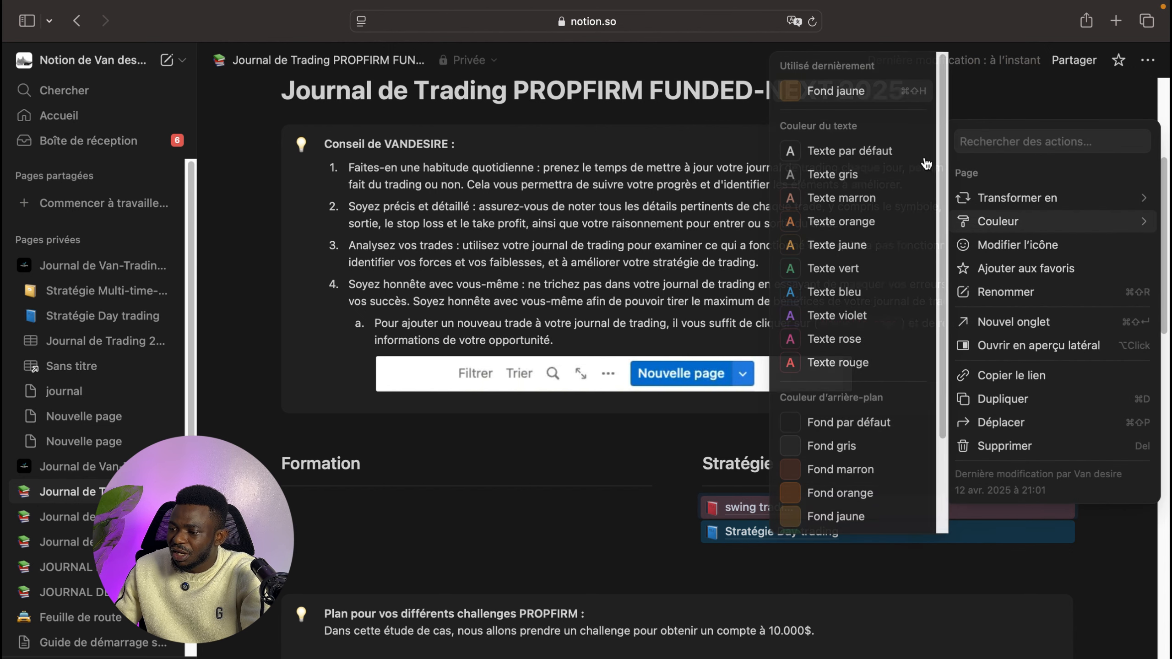
click(559, 505)
- Scroll through the PROPFIRM challenge plan and risk advice down to the Journal de Trading 2025 database
mouse_move(762, 540)
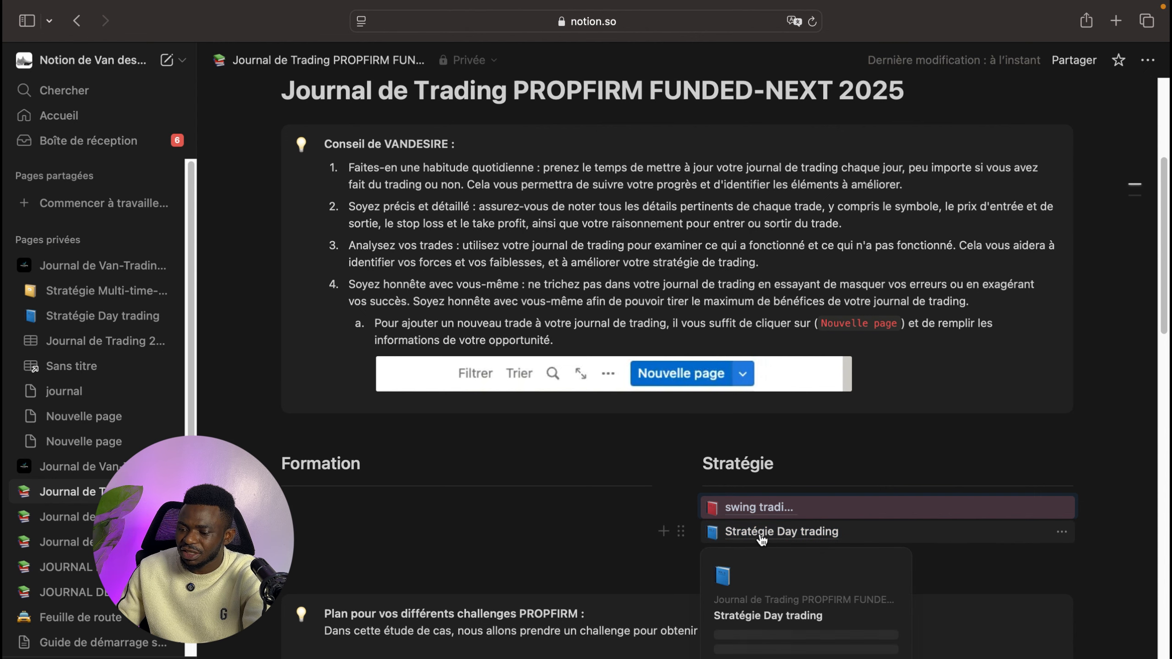
scroll(555, 534, up, 1)
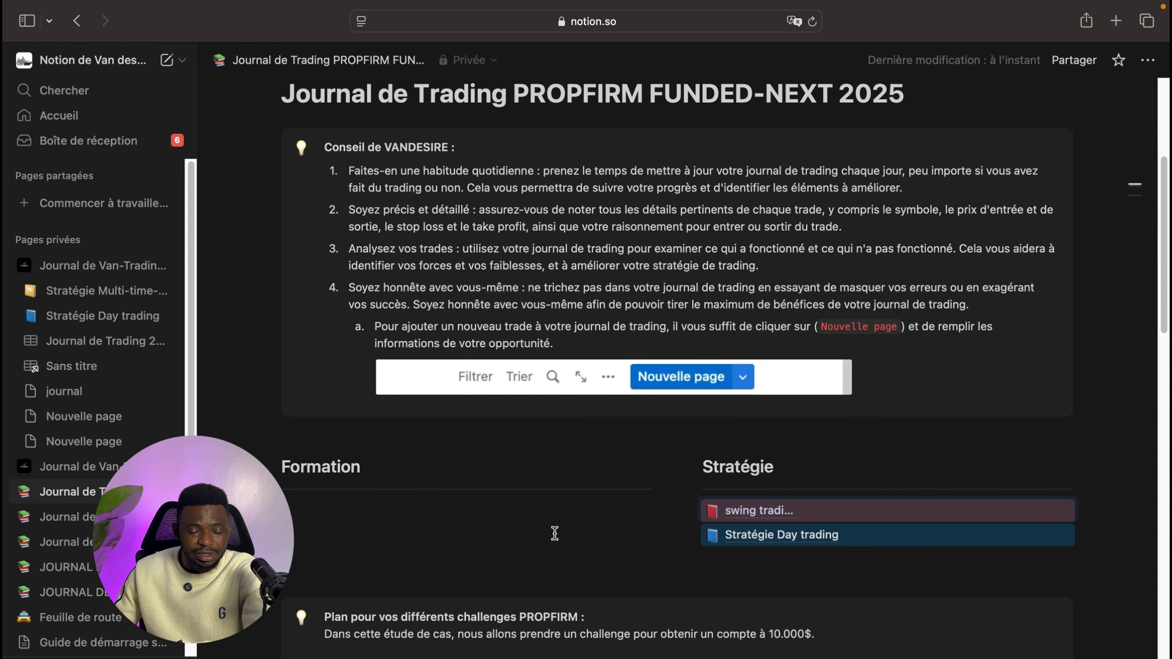
scroll(554, 533, down, 5)
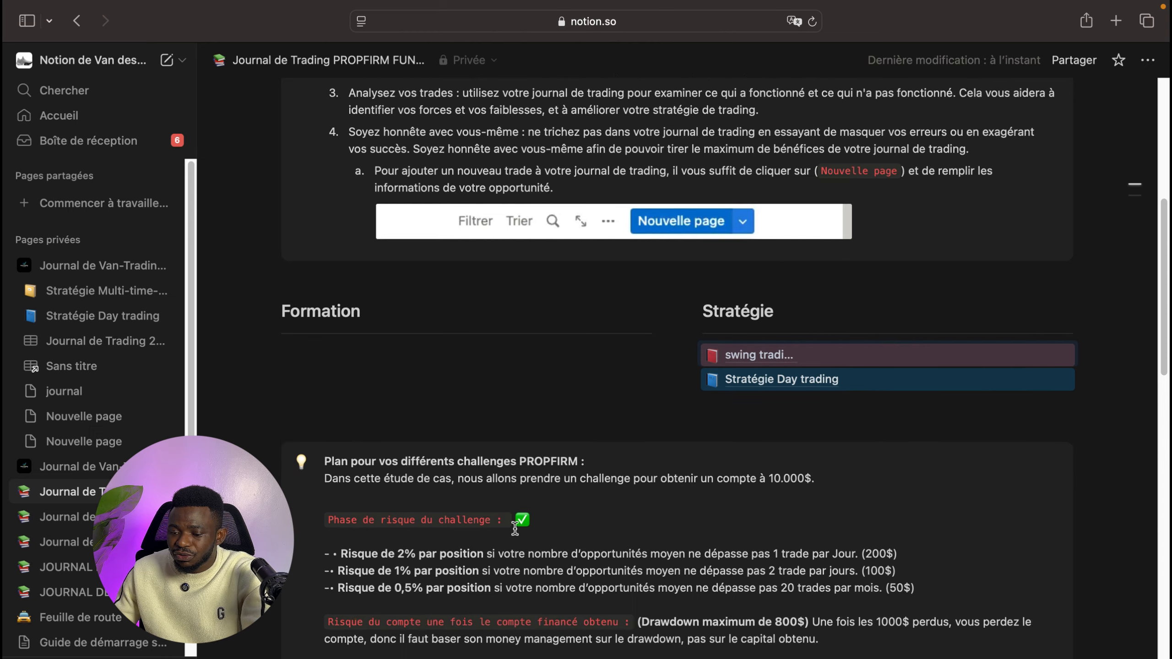
scroll(514, 528, down, 4)
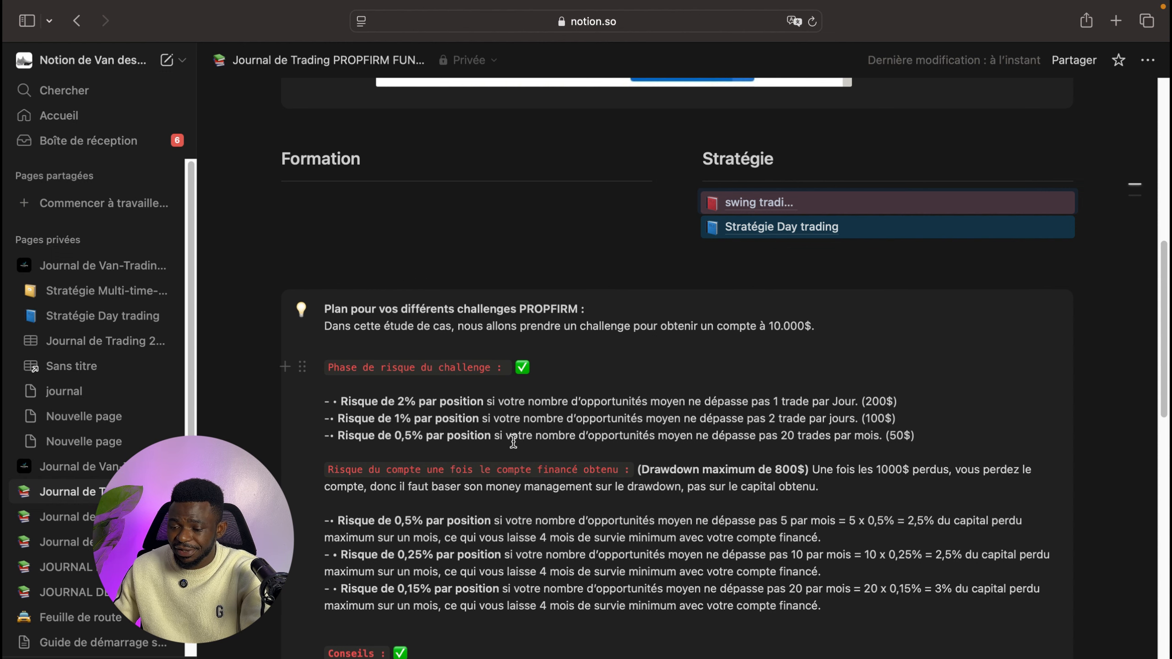
scroll(510, 444, down, 1)
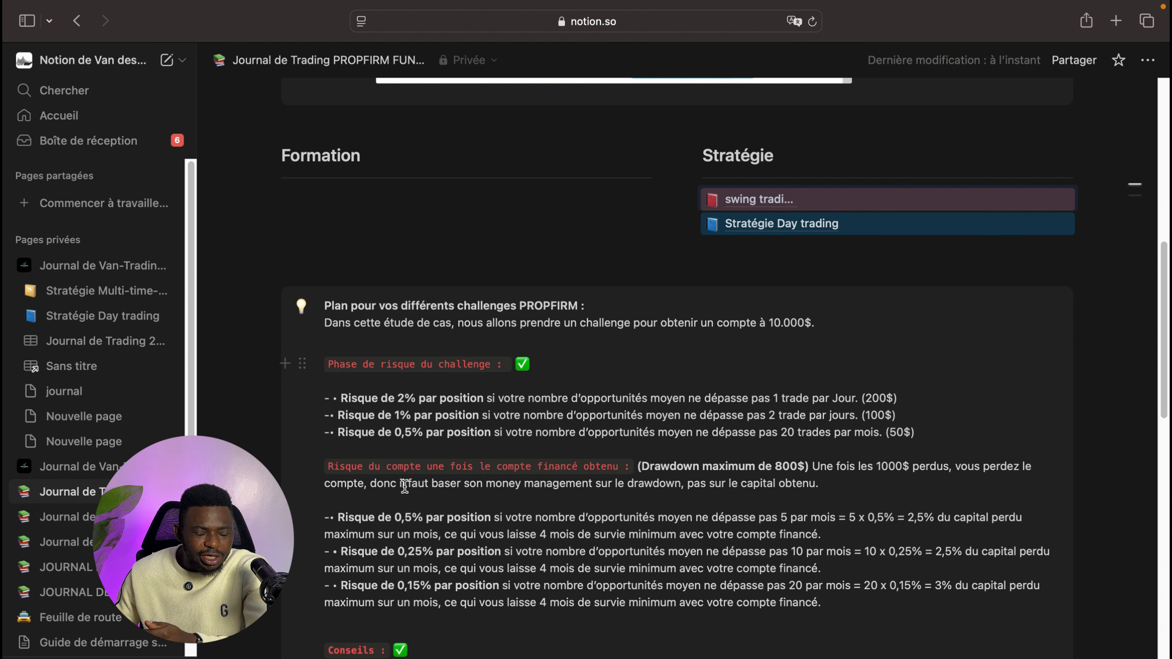
scroll(490, 529, down, 2)
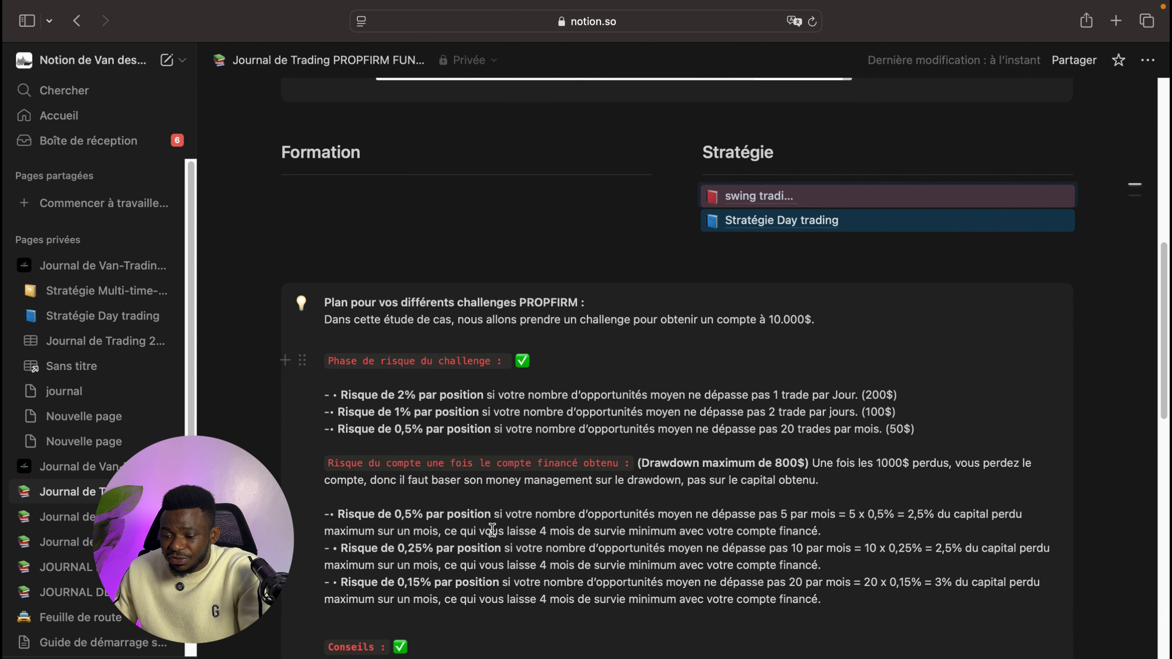
scroll(399, 489, down, 8)
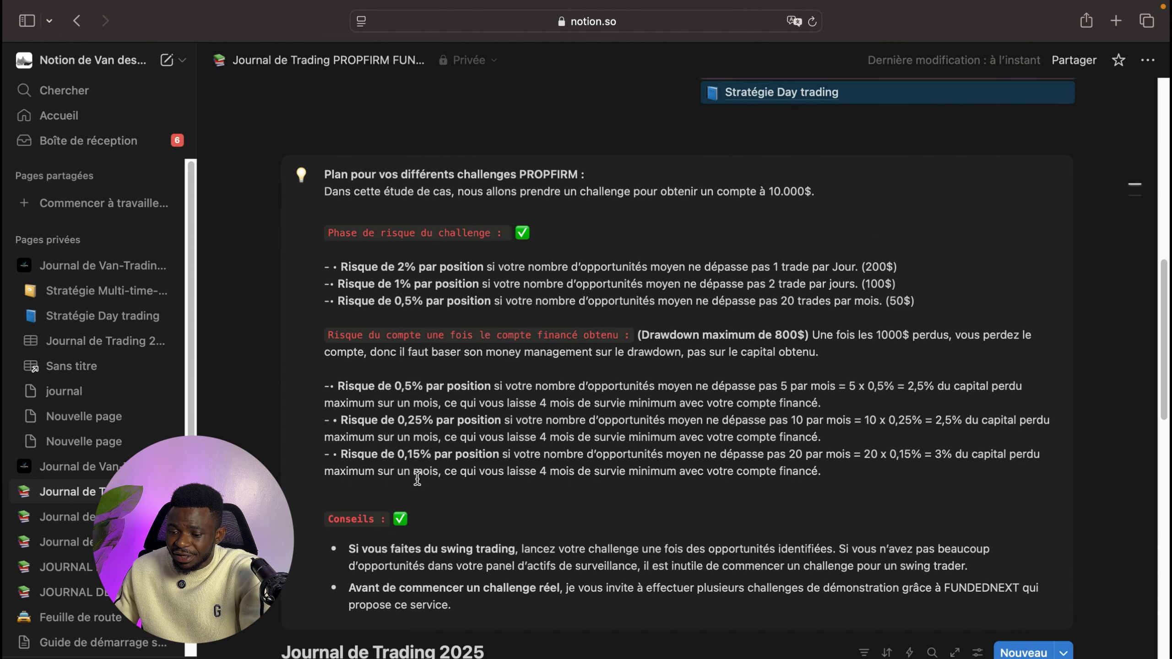
scroll(537, 481, down, 2)
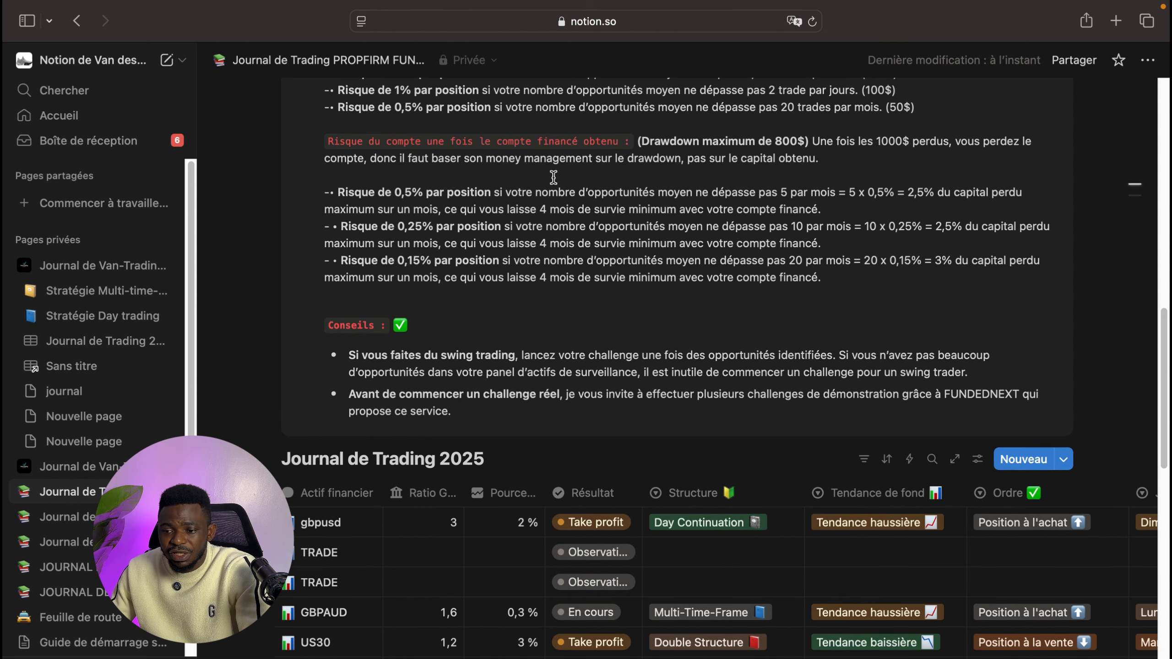
scroll(559, 171, down, 7)
scroll(550, 177, up, 9)
scroll(549, 176, up, 10)
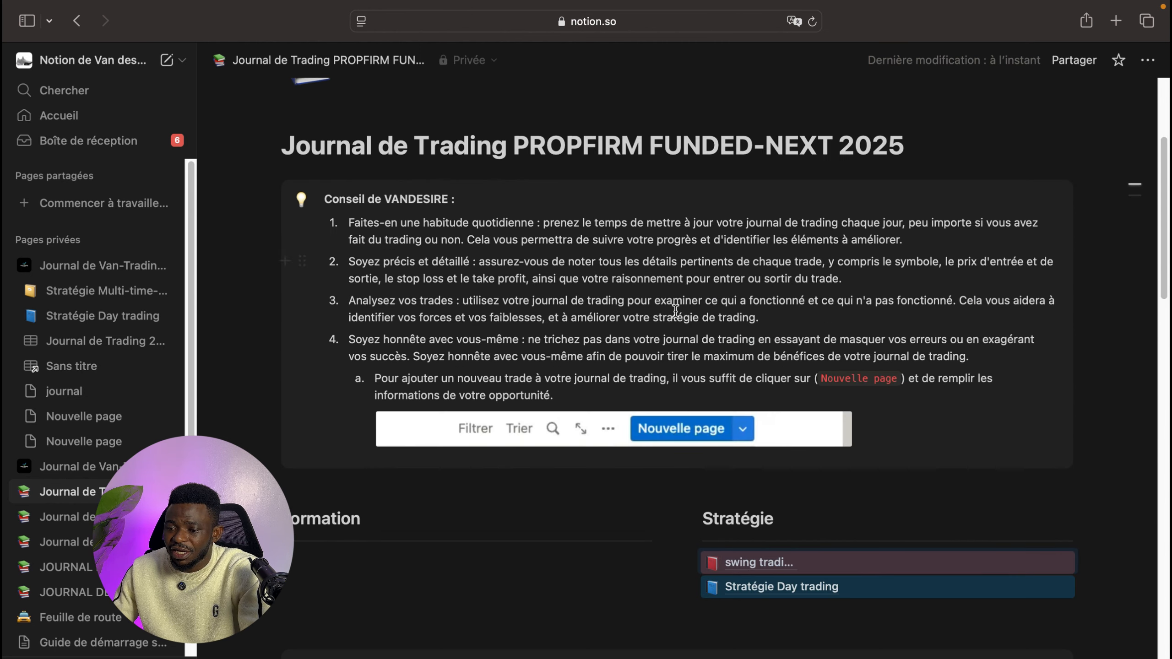
scroll(675, 311, down, 5)
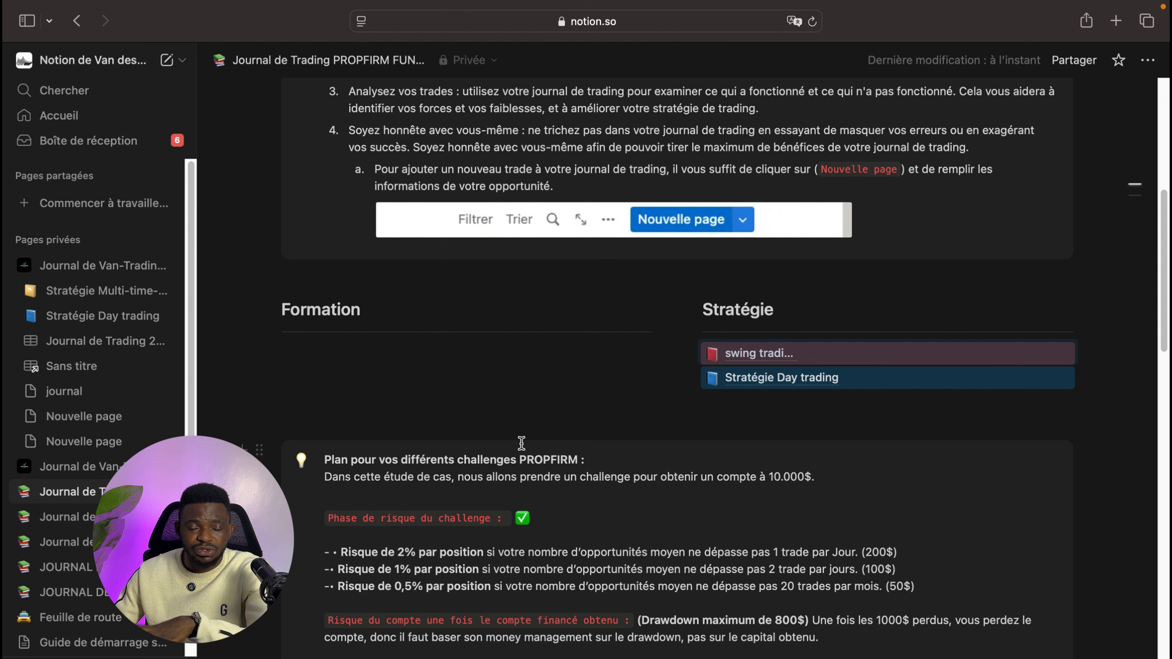
scroll(529, 458, down, 4)
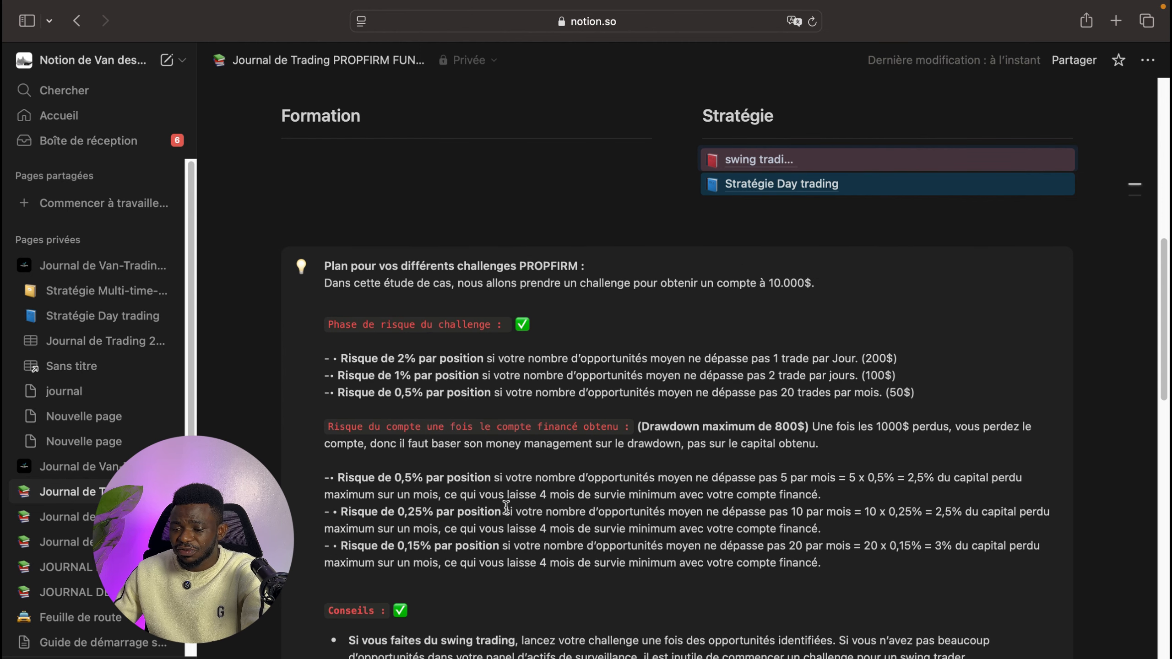
scroll(516, 484, up, 3)
scroll(505, 507, down, 1)
scroll(505, 507, down, 8)
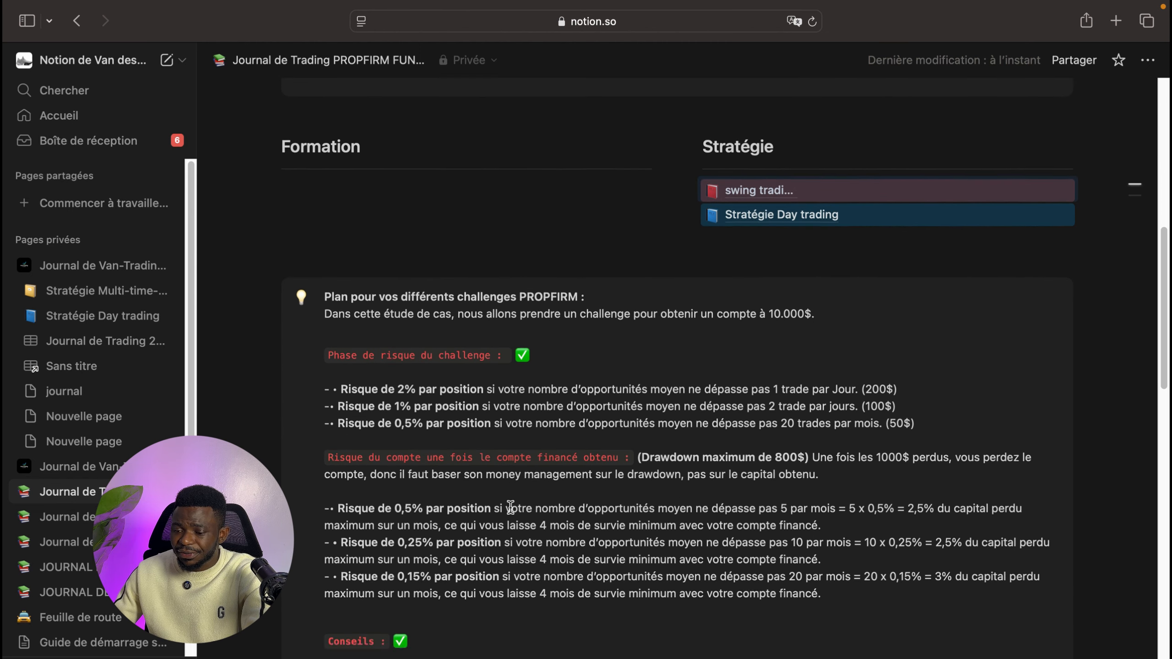
scroll(511, 513, down, 1)
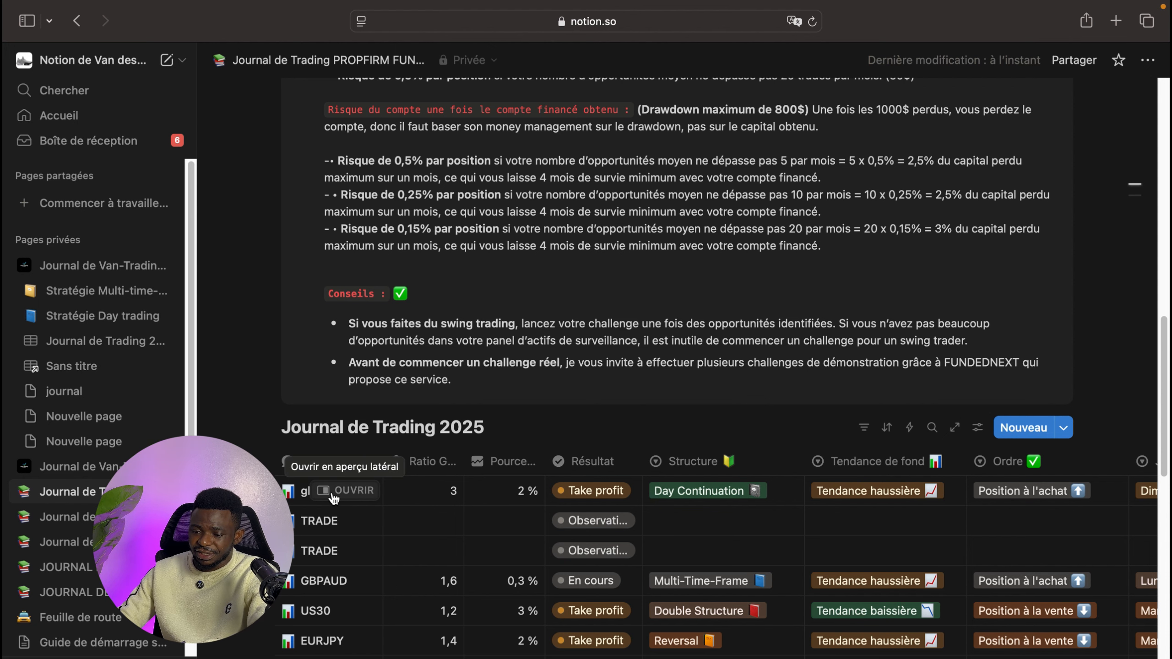
- Open the gbpusd trade in side peek and scroll through its properties, notes and position chart
click(334, 496)
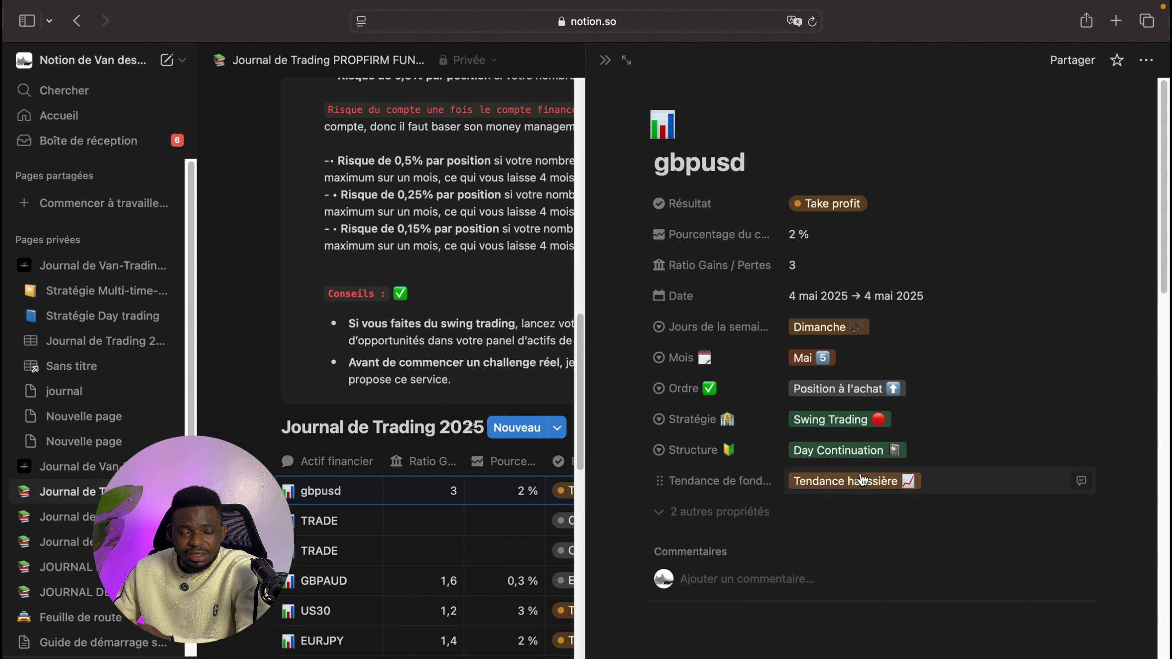
scroll(870, 545, down, 6)
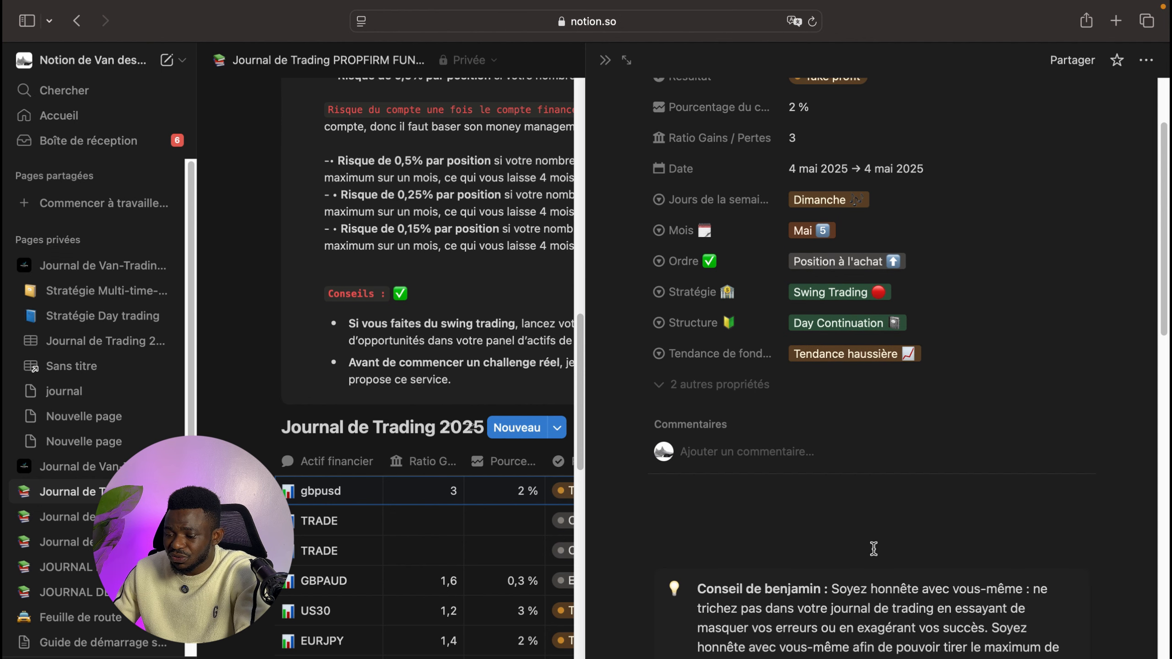
scroll(865, 540, down, 2)
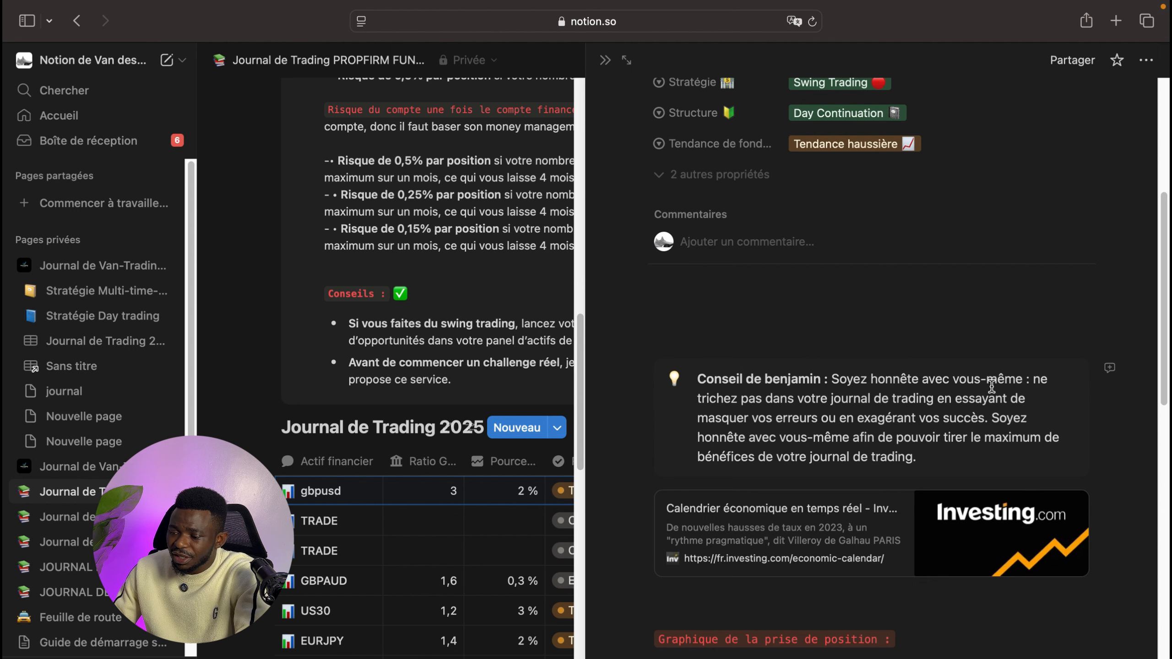
scroll(776, 420, down, 5)
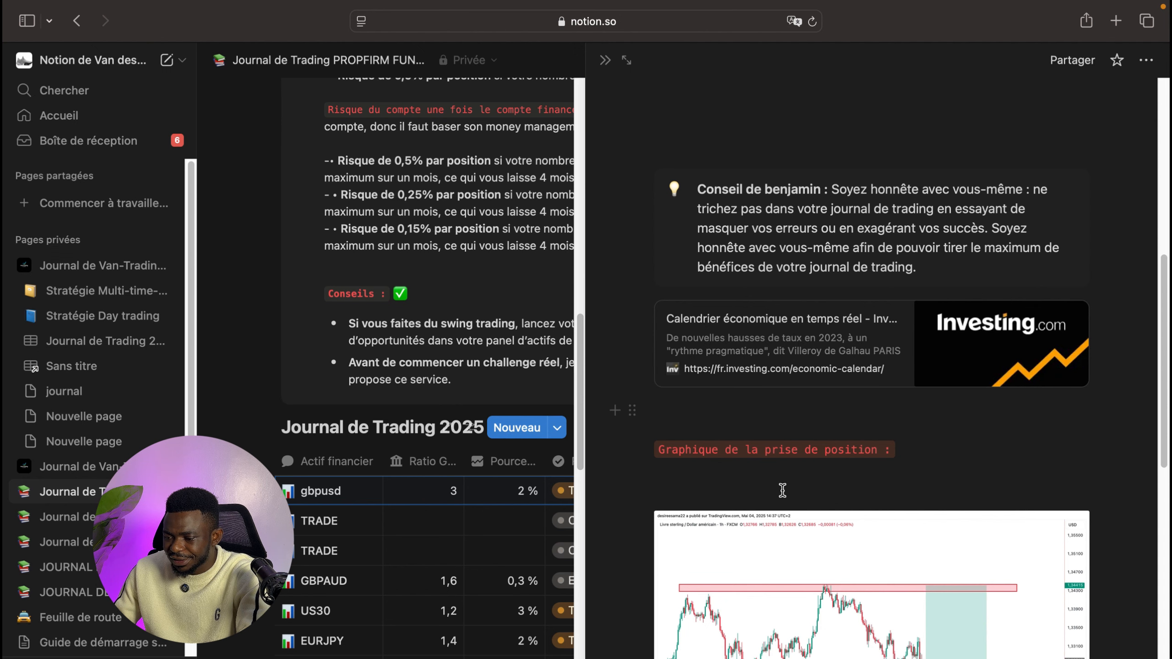
scroll(782, 490, down, 1)
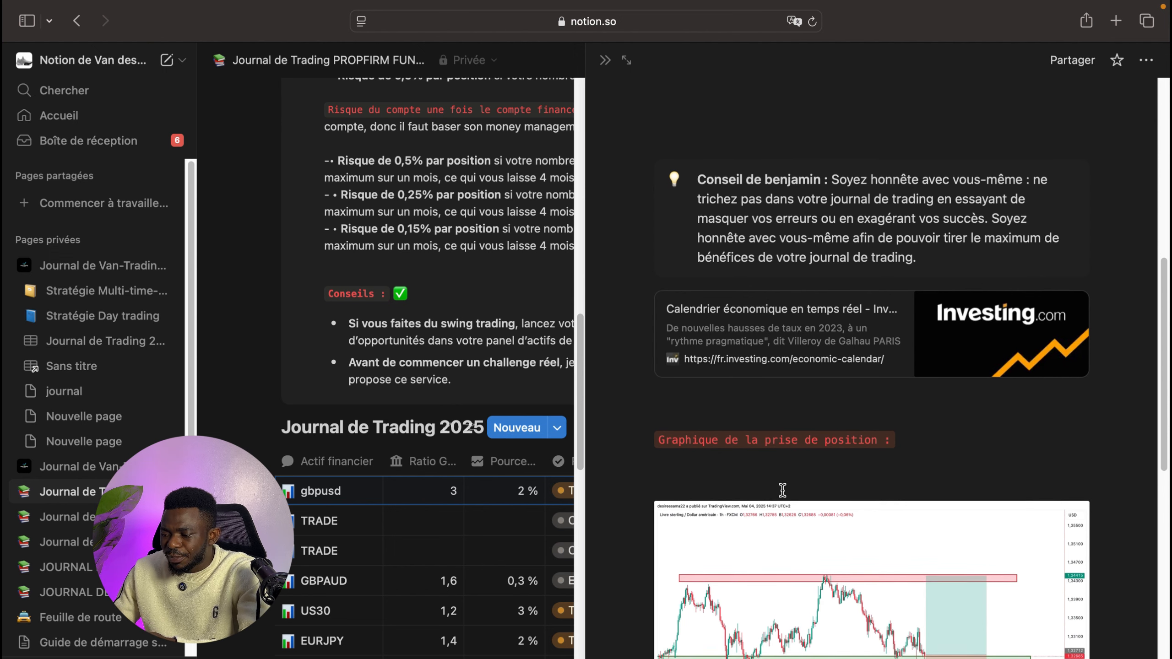
scroll(783, 490, down, 5)
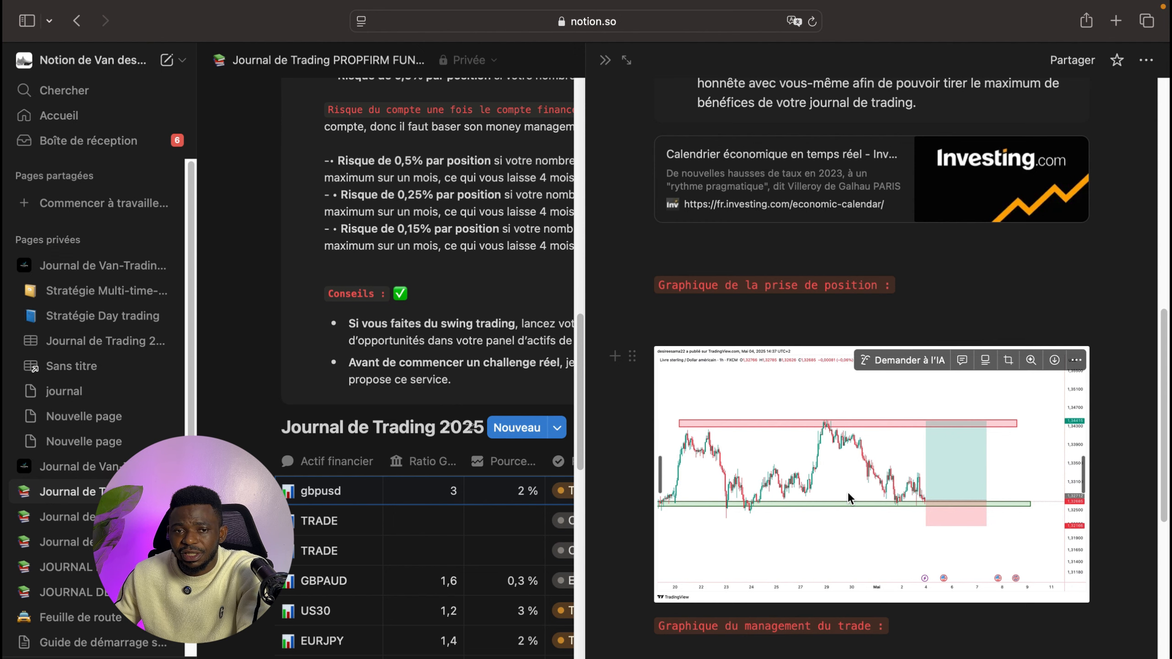
- Scroll through the gbpusd trade's position charts, then back through the journal page to the trading database
scroll(850, 497, down, 1)
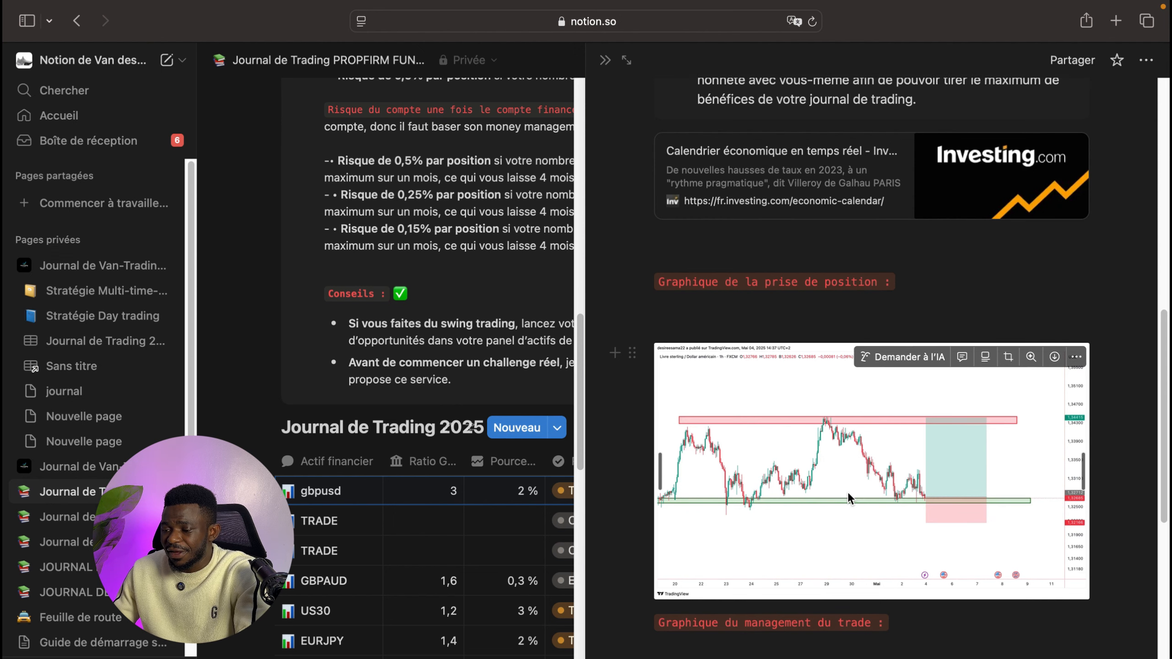
scroll(850, 497, down, 5)
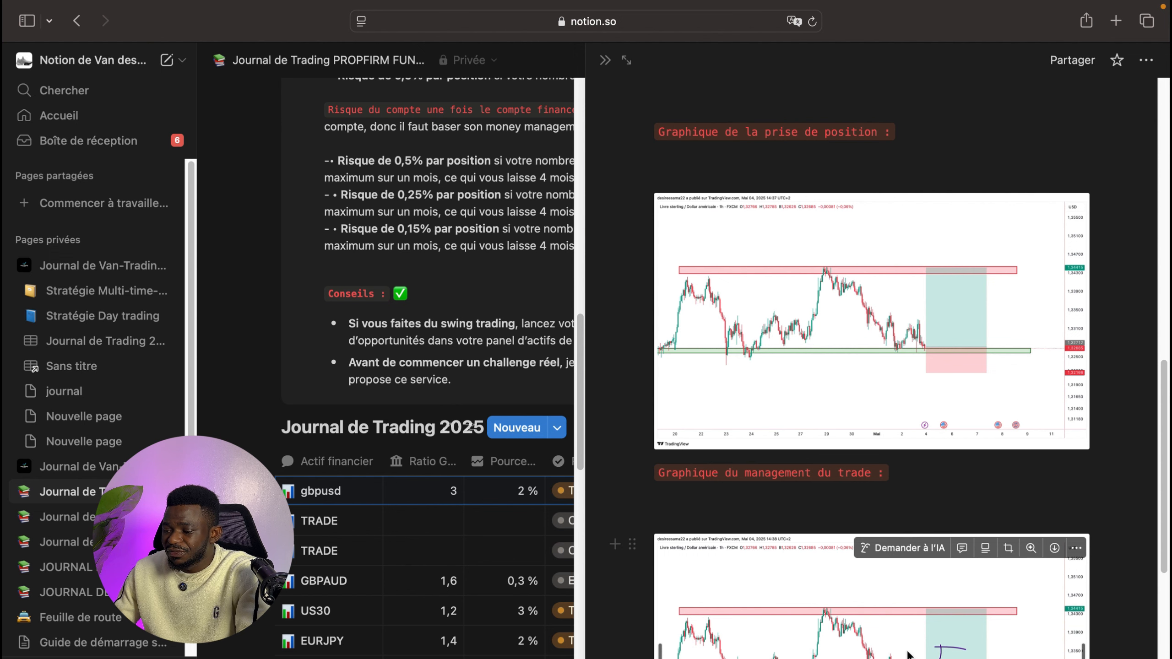
scroll(725, 596, down, 10)
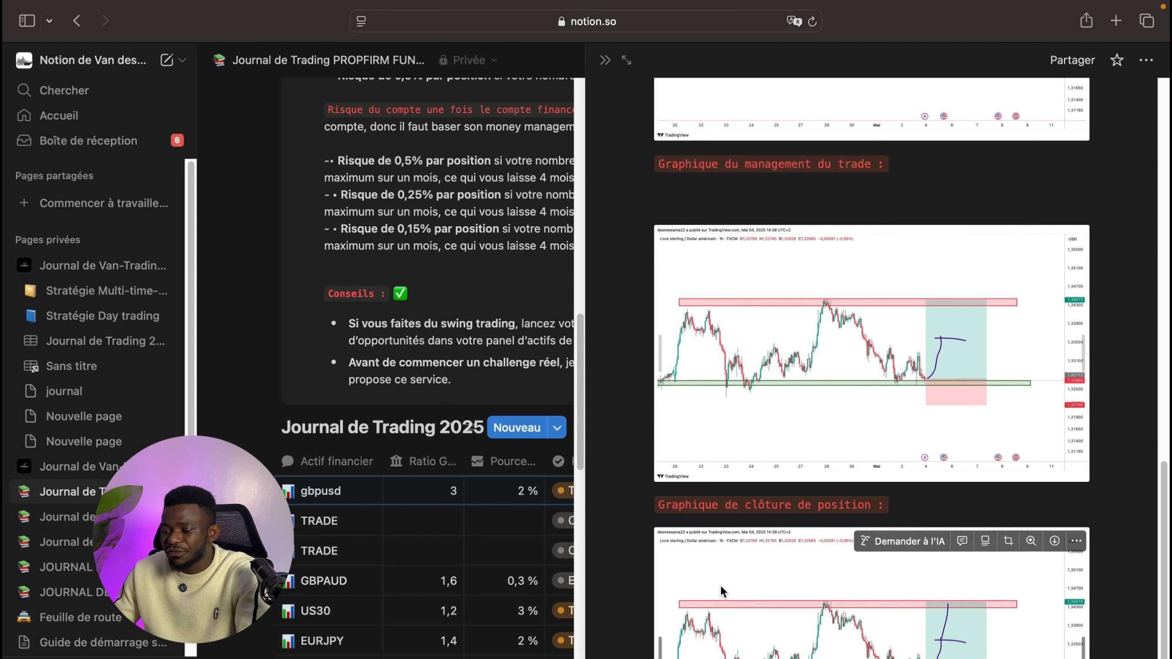
scroll(929, 634, down, 2)
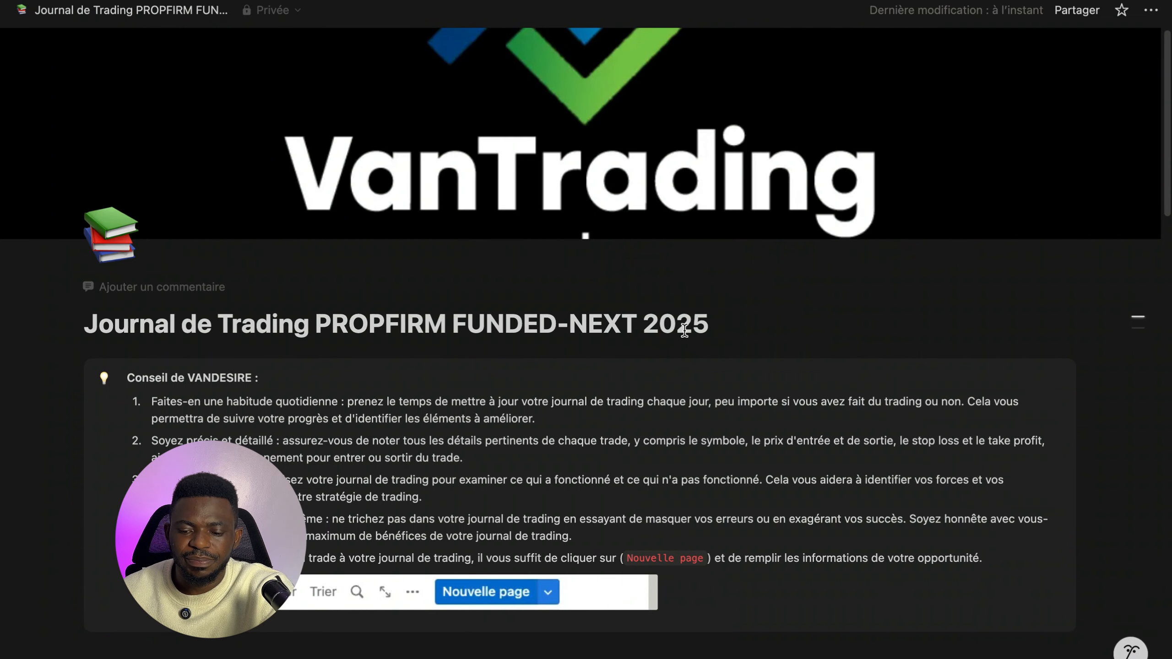
scroll(686, 341, down, 1)
scroll(686, 349, up, 1)
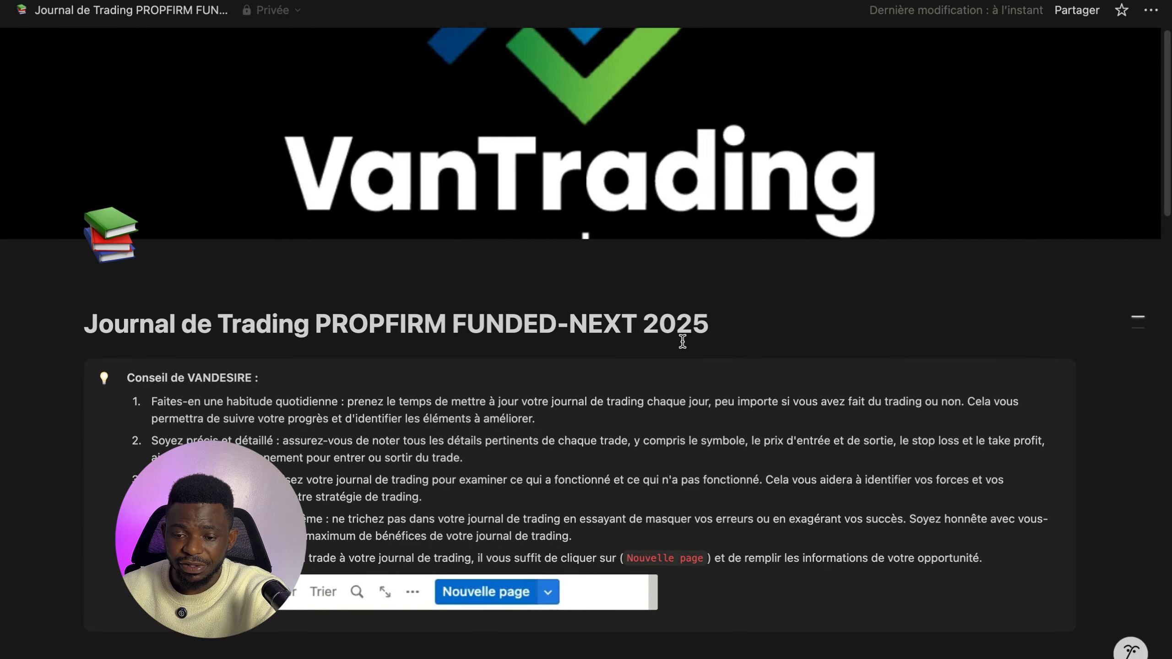
scroll(687, 349, down, 15)
scroll(688, 348, down, 5)
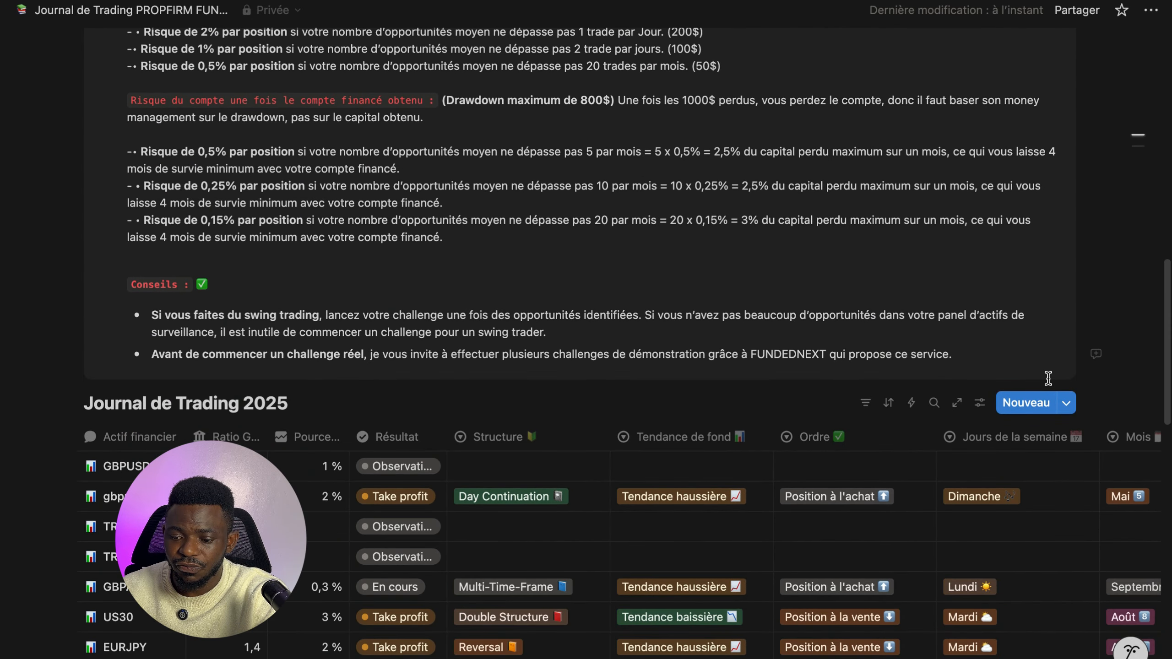
- Add a new entry to the Journal de Trading 2025 database and rename it GBPUSD
click(1026, 403)
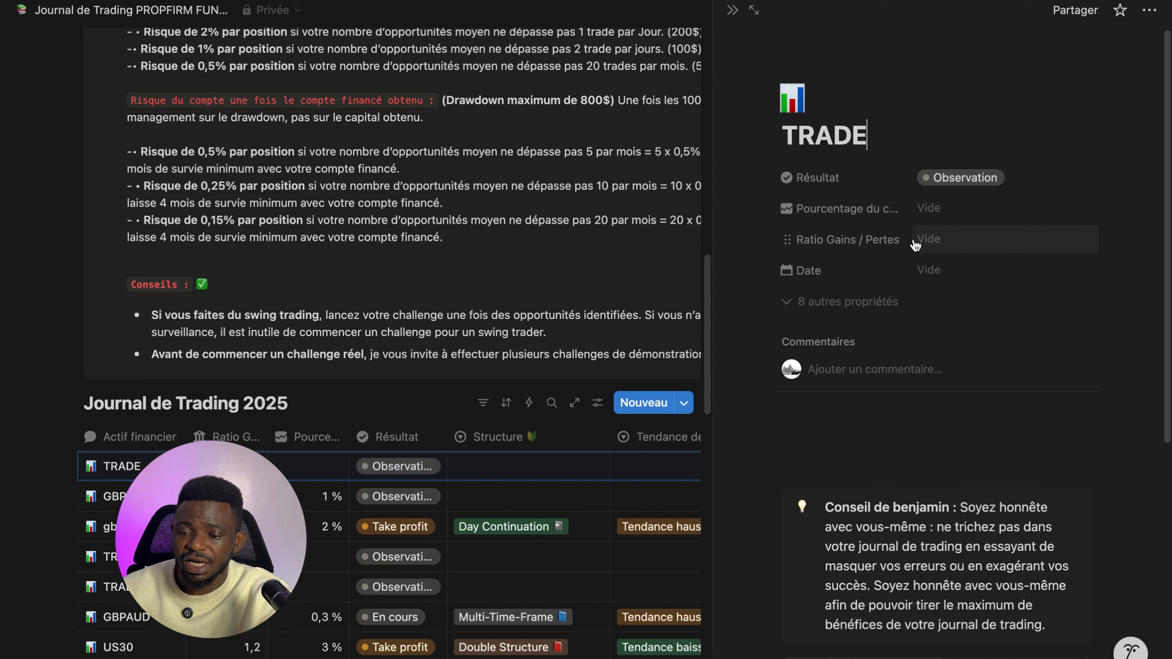
key(BackSpace)
key(BackSpace)
key(BackSpace)
key(BackSpace)
key(BackSpace)
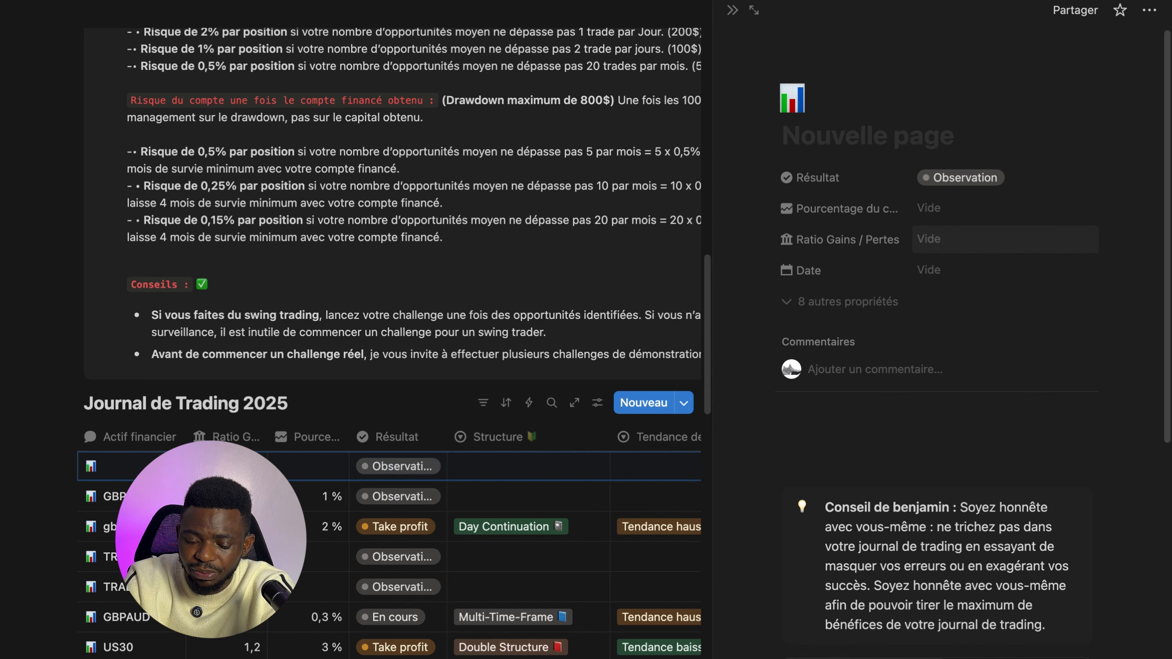
text(GBPU)
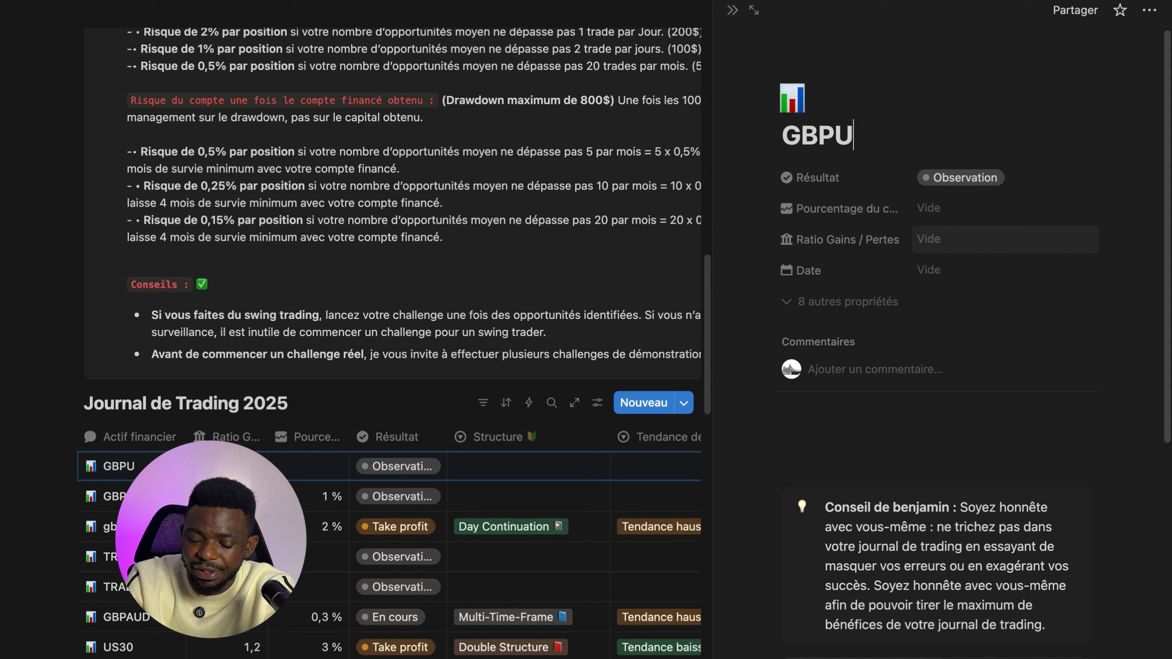
text(SD)
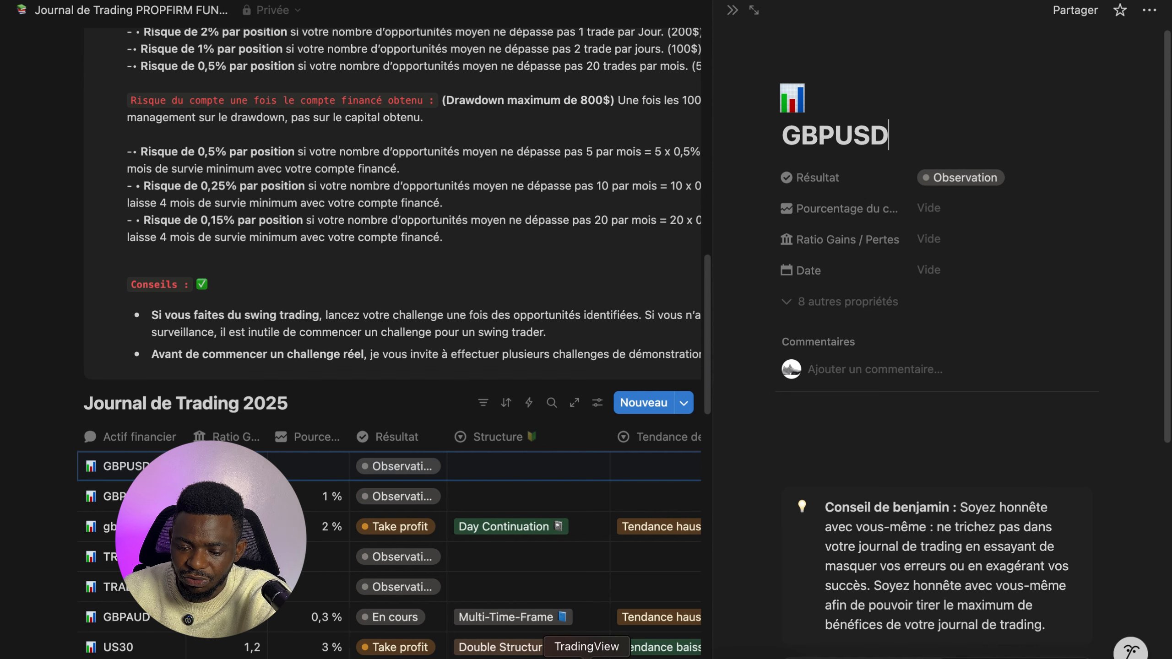
- Switch to TradingView and draw a short position on the GBPUSD 1h chart, stop about 1.3571, target about 1.3405
click(586, 655)
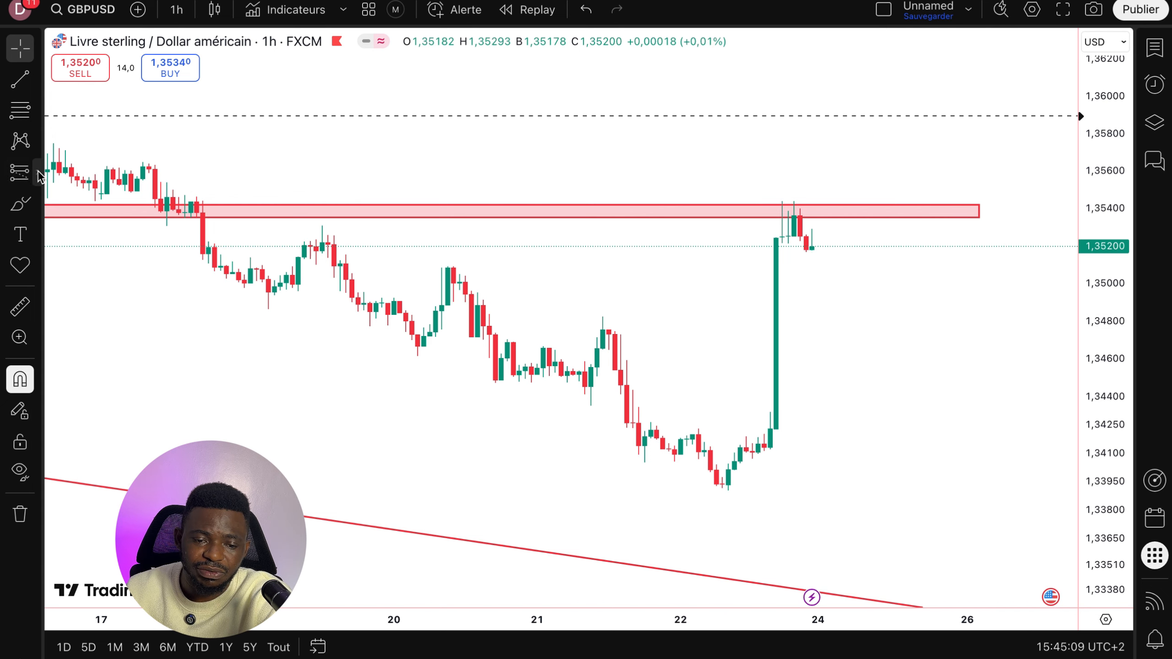
click(37, 172)
click(66, 222)
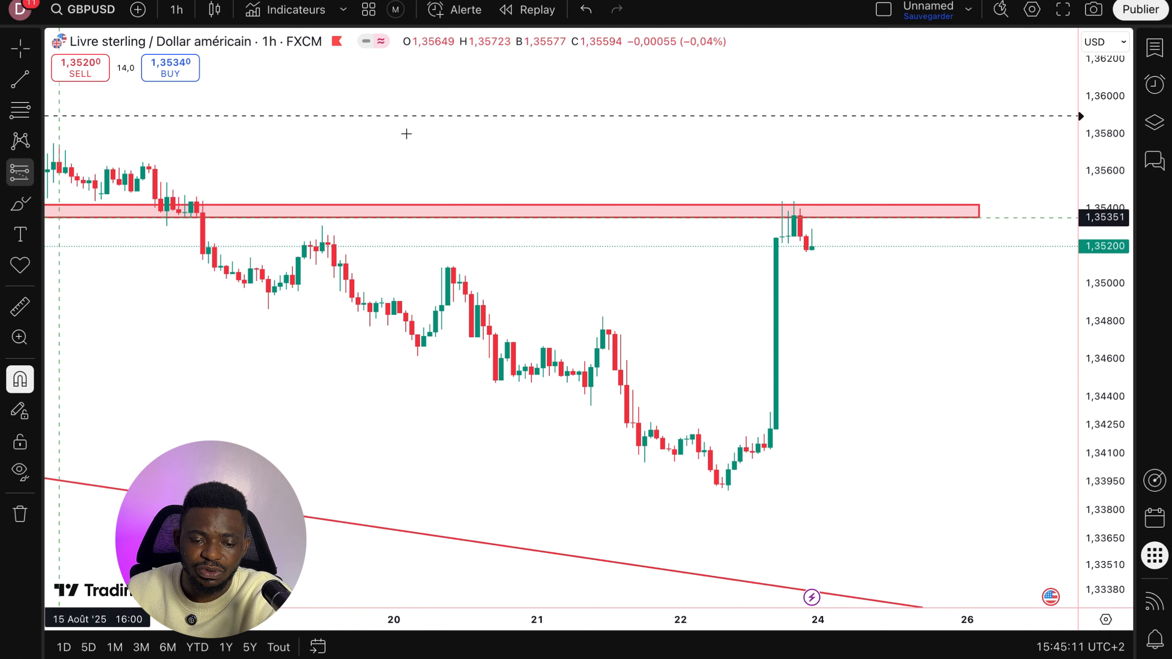
click(812, 249)
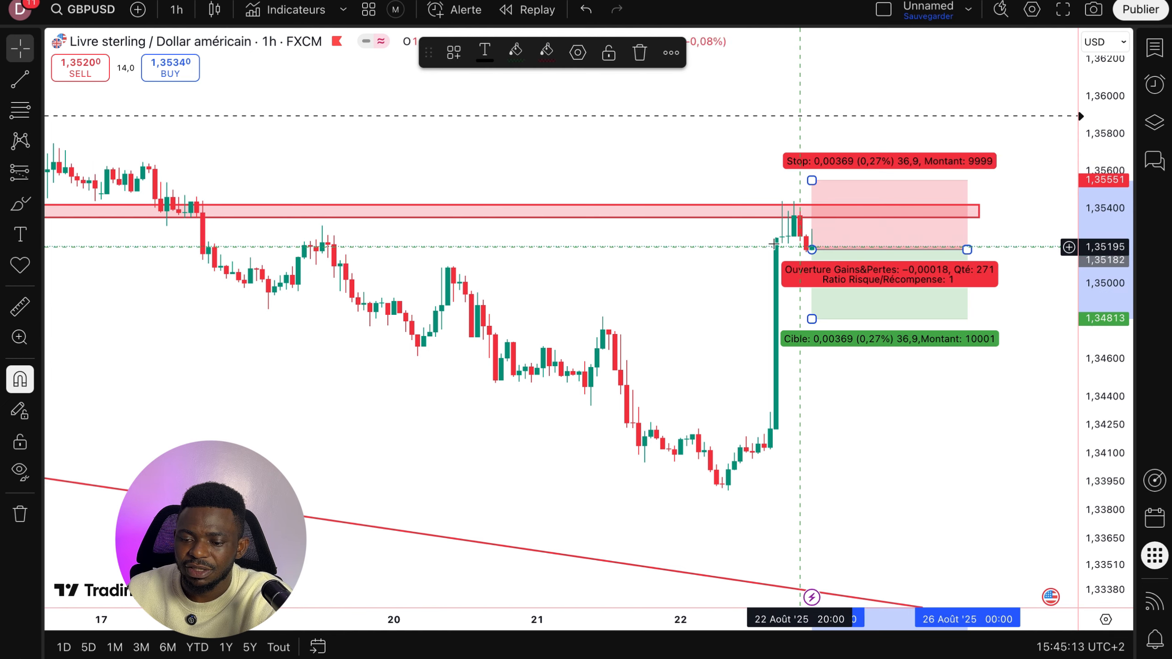
mouse_move(903, 303)
mouse_down()
mouse_move(847, 304)
mouse_move(798, 372)
mouse_move(807, 443)
mouse_move(787, 456)
mouse_up()
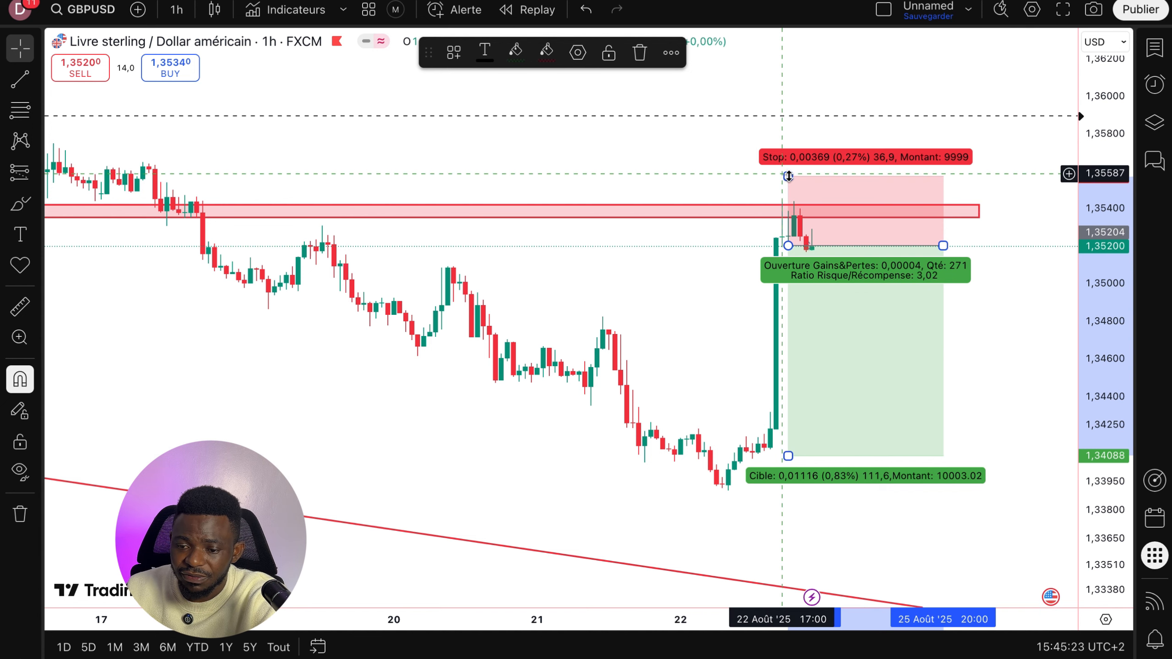
mouse_move(789, 177)
mouse_down()
mouse_move(787, 211)
mouse_move(786, 180)
mouse_move(804, 151)
mouse_up()
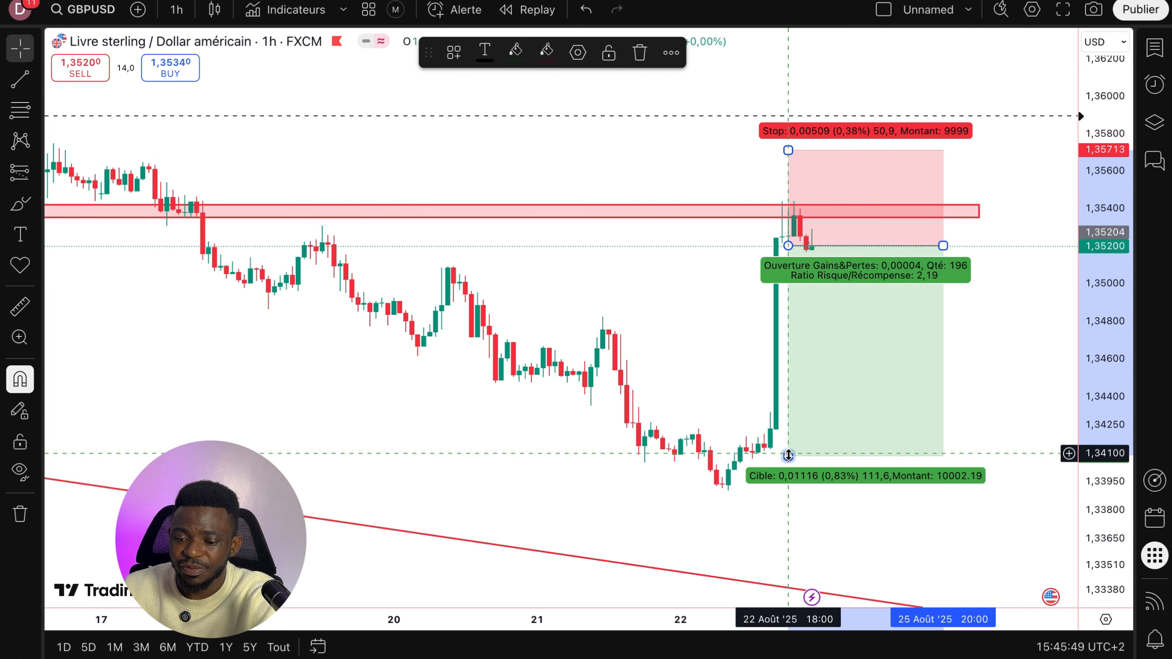
drag(787, 456, 787, 463)
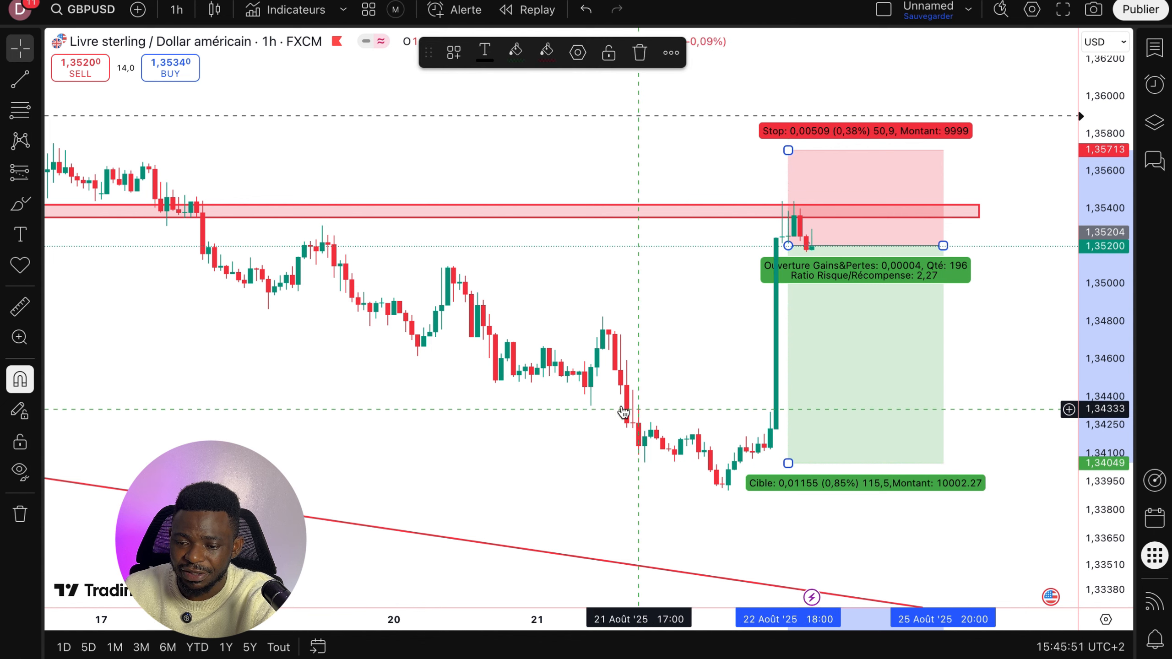
click(630, 293)
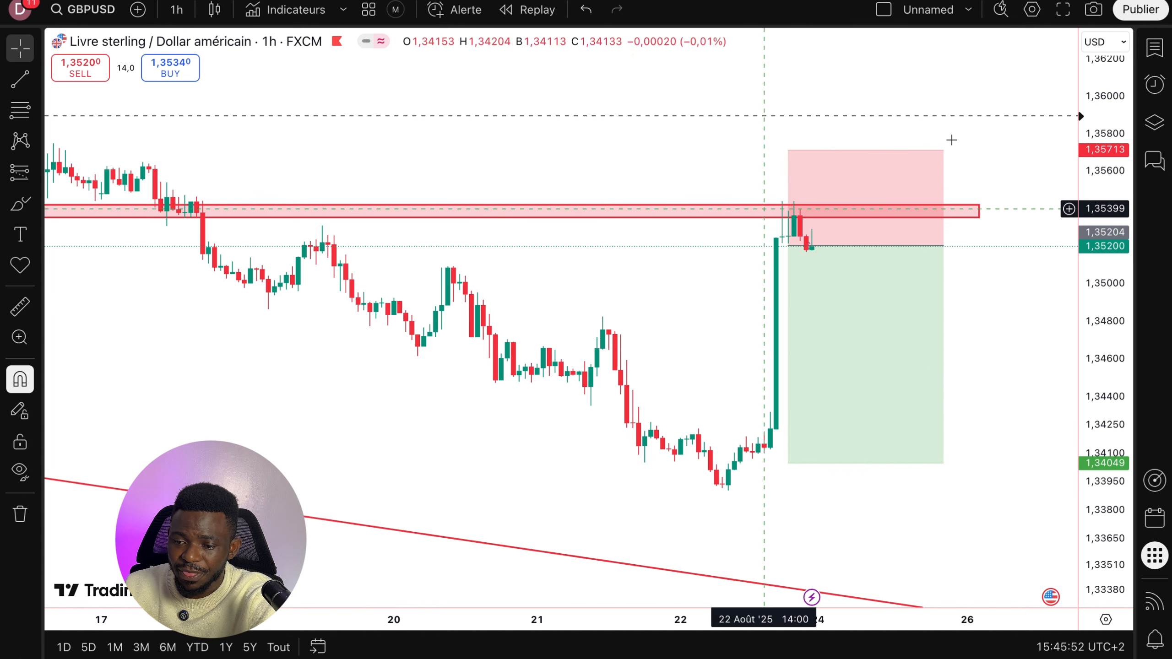
- Copy the chart snapshot image and return to the Notion journal
click(1092, 10)
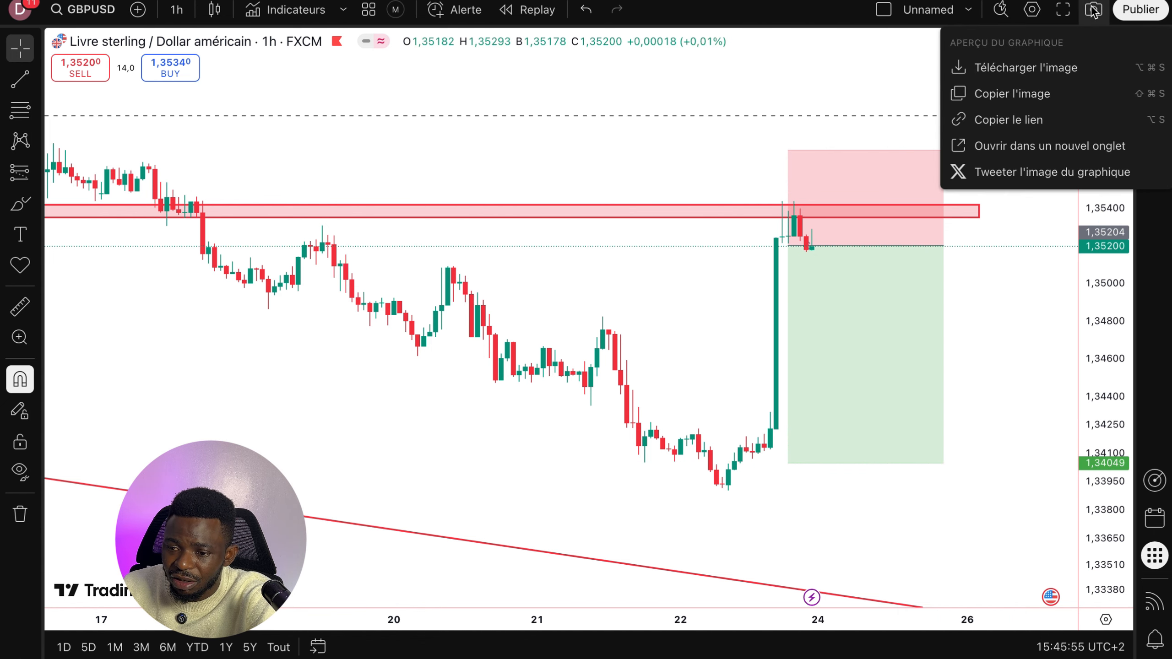
click(985, 94)
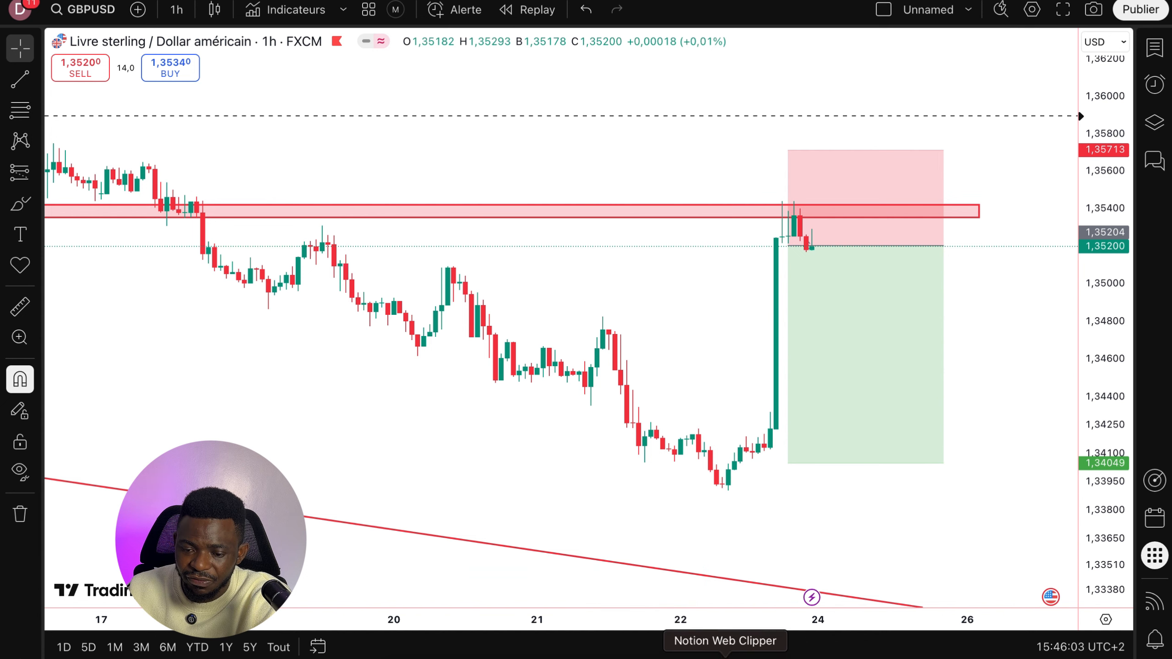
click(724, 653)
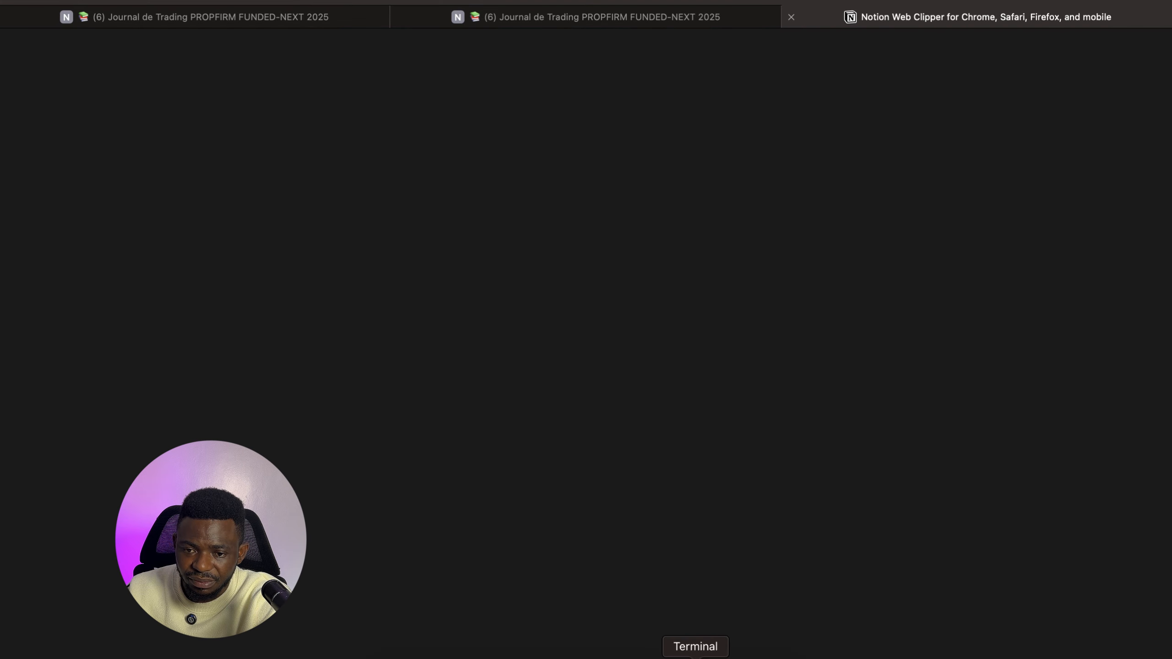
click(675, 653)
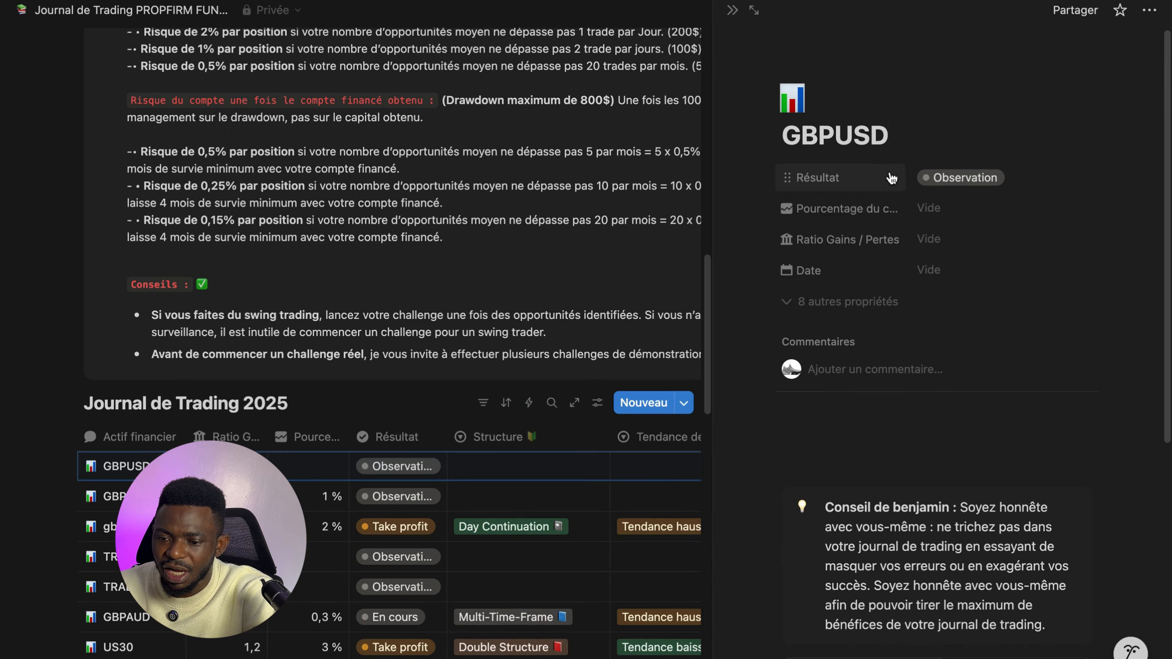
click(942, 180)
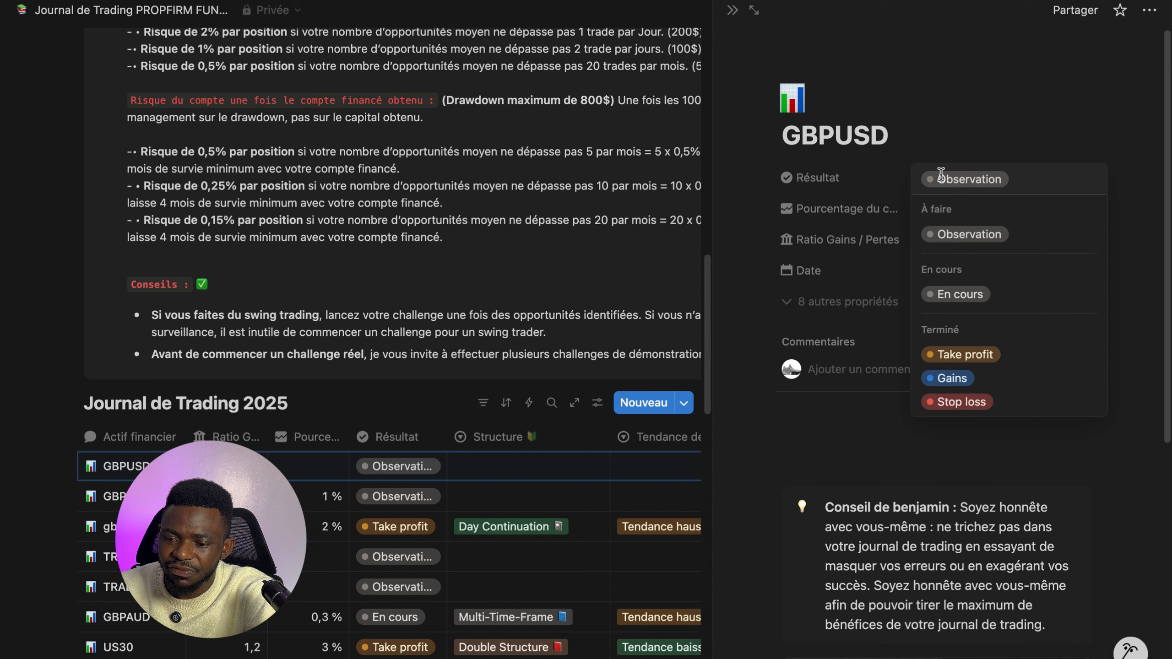
text(1)
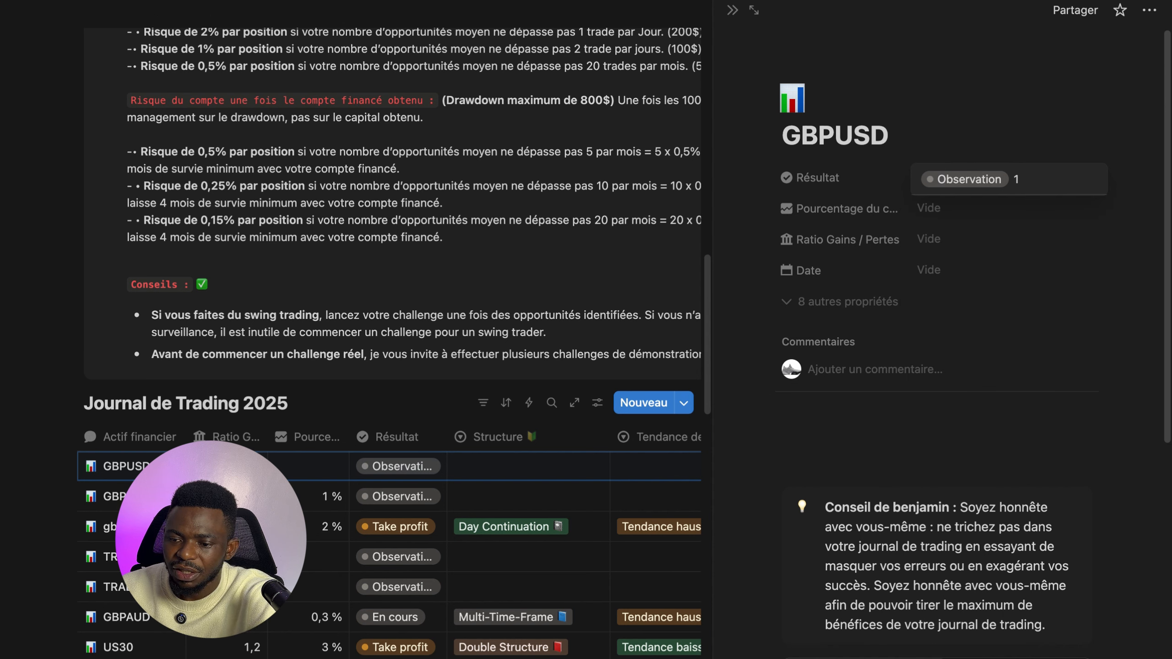
key(BackSpace)
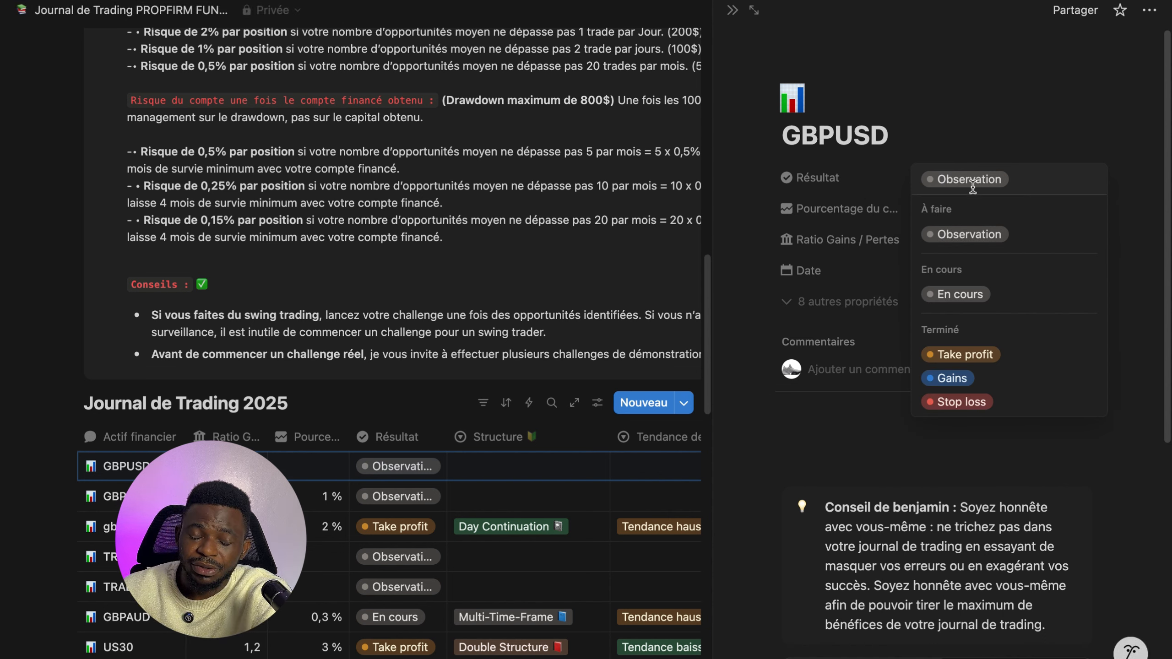
click(949, 211)
click(862, 211)
- Set the GBPUSD entry's percentage to 1 % and its gains/losses ratio to 2
click(963, 212)
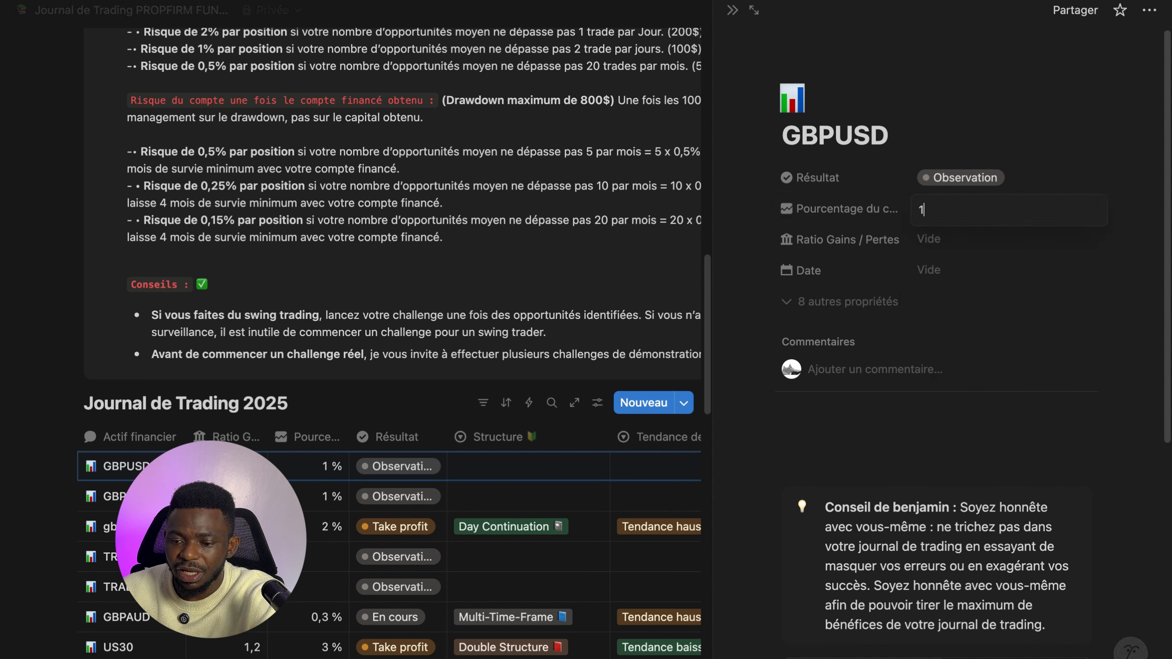
text(1)
click(933, 242)
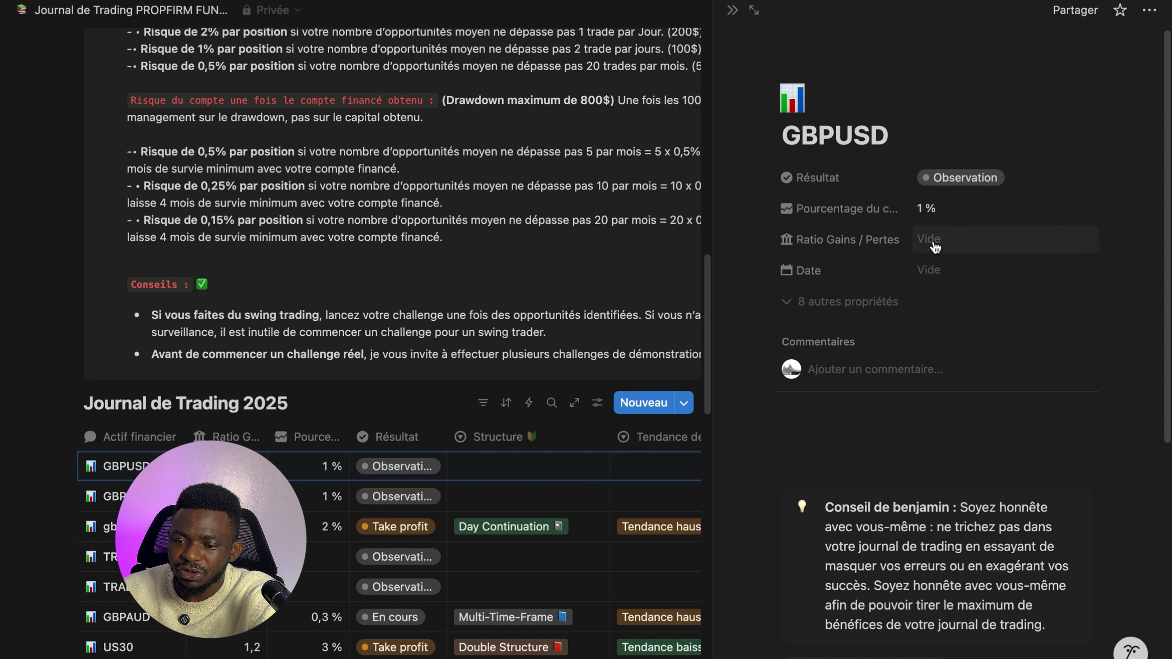
click(933, 239)
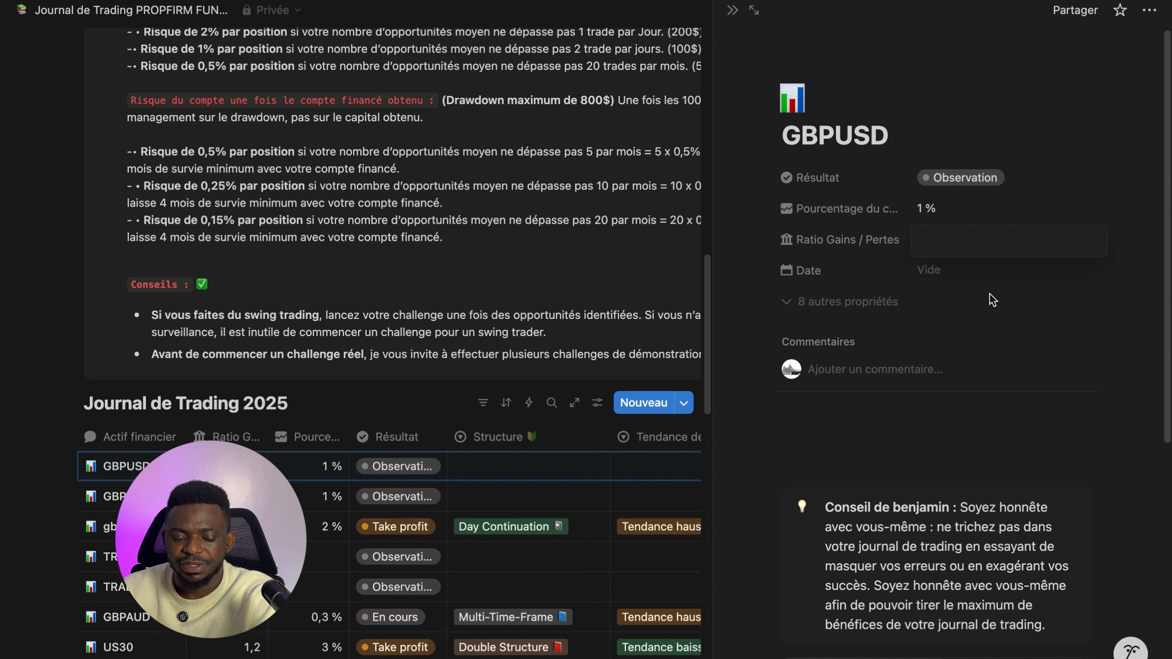
text(1)
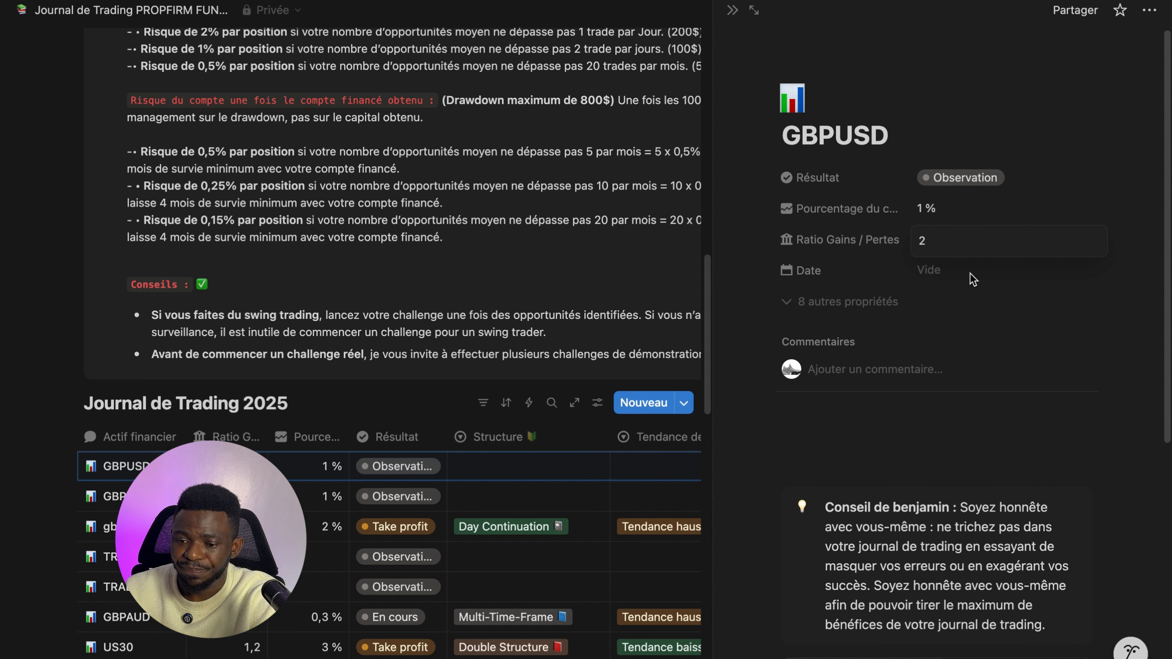
- Set the entry's date to 24/08/2025 with the end date option enabled
click(951, 272)
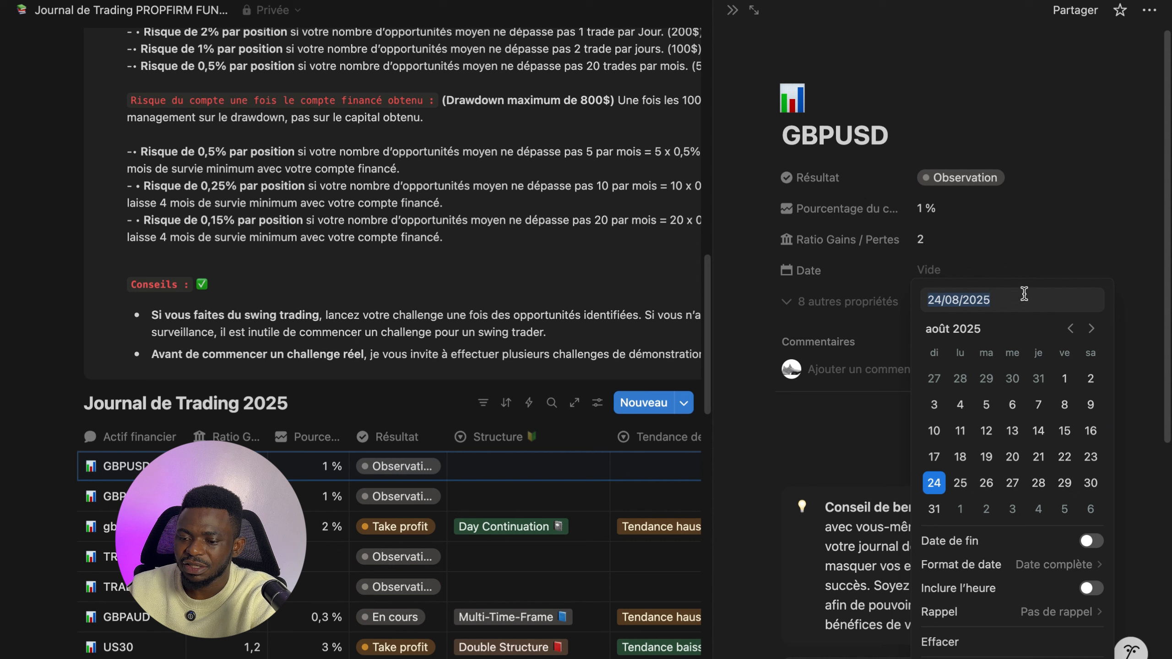
click(1017, 262)
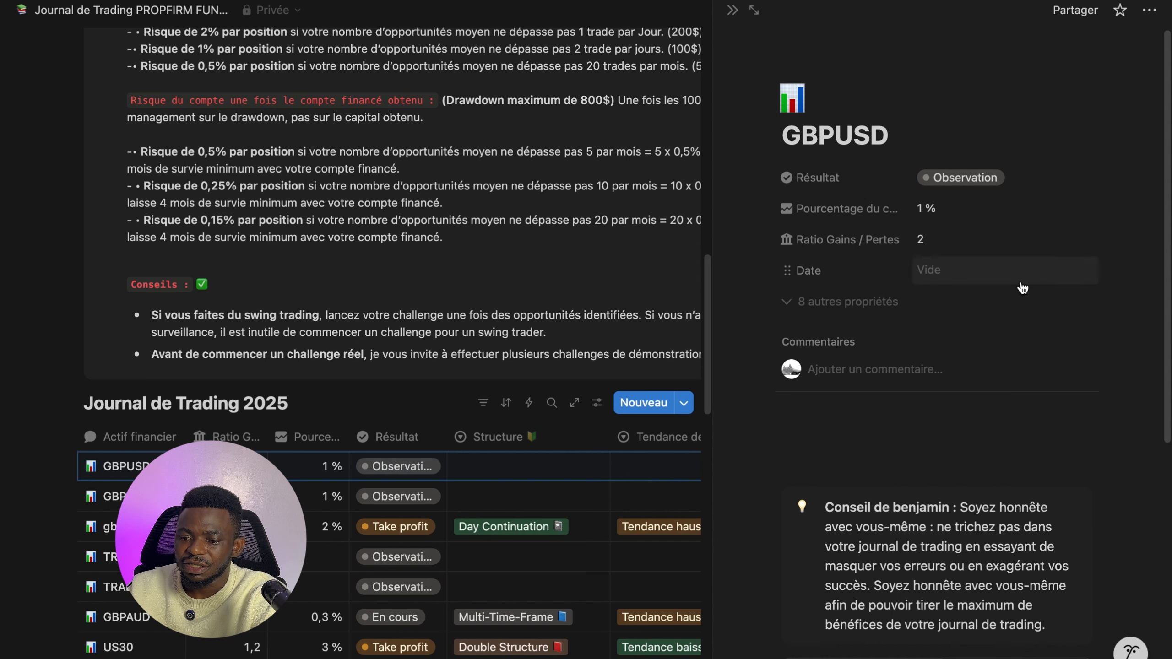
click(971, 278)
click(970, 324)
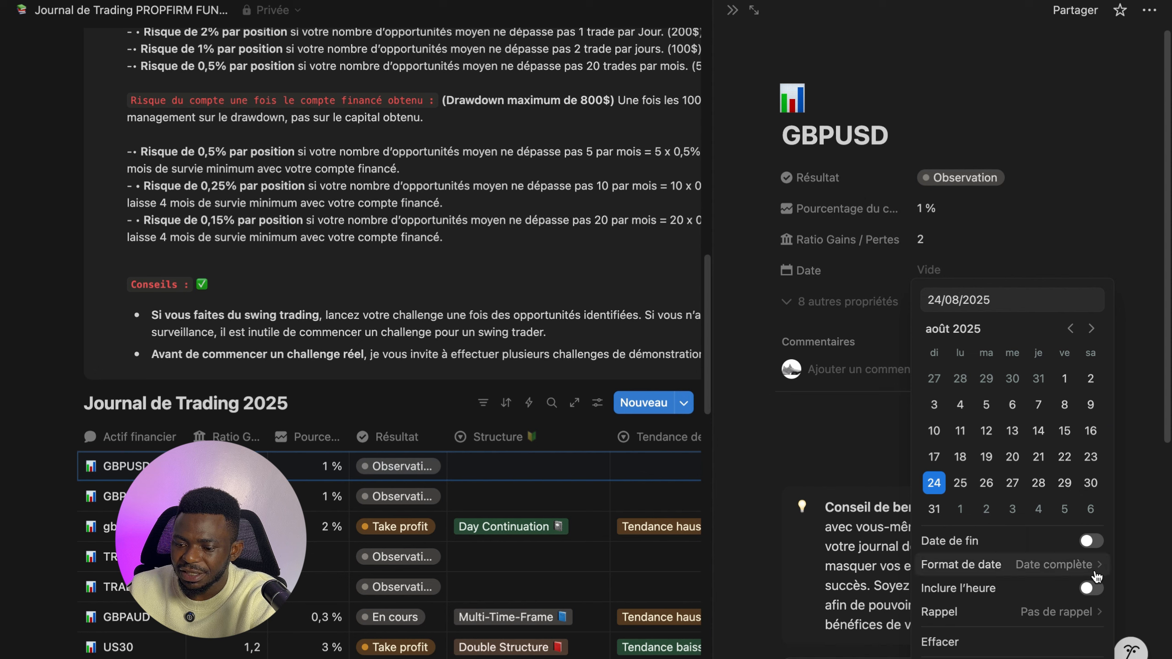
click(1090, 543)
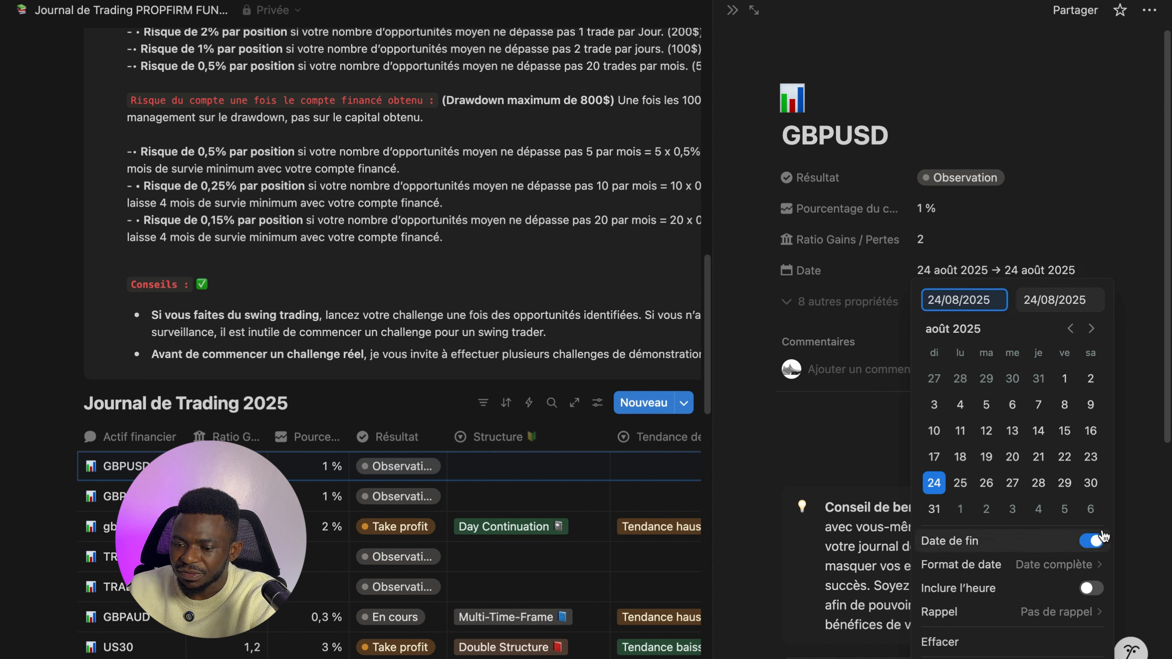
click(1072, 183)
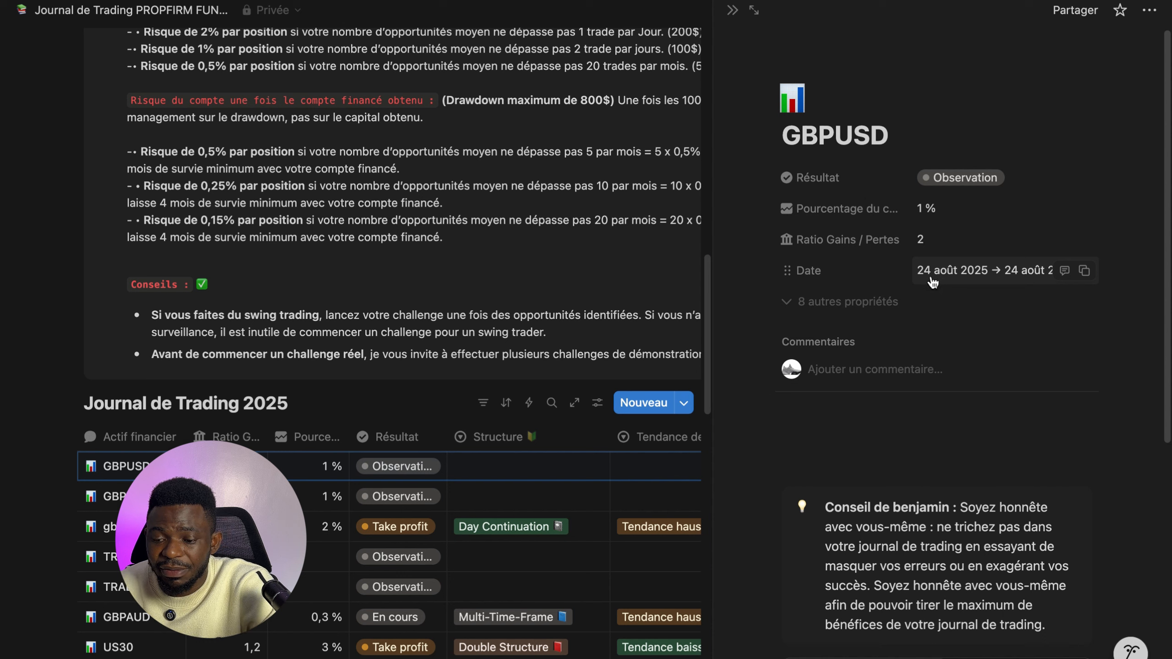
- Reveal the entry's hidden properties and open the Lose formula to inspect it
click(785, 301)
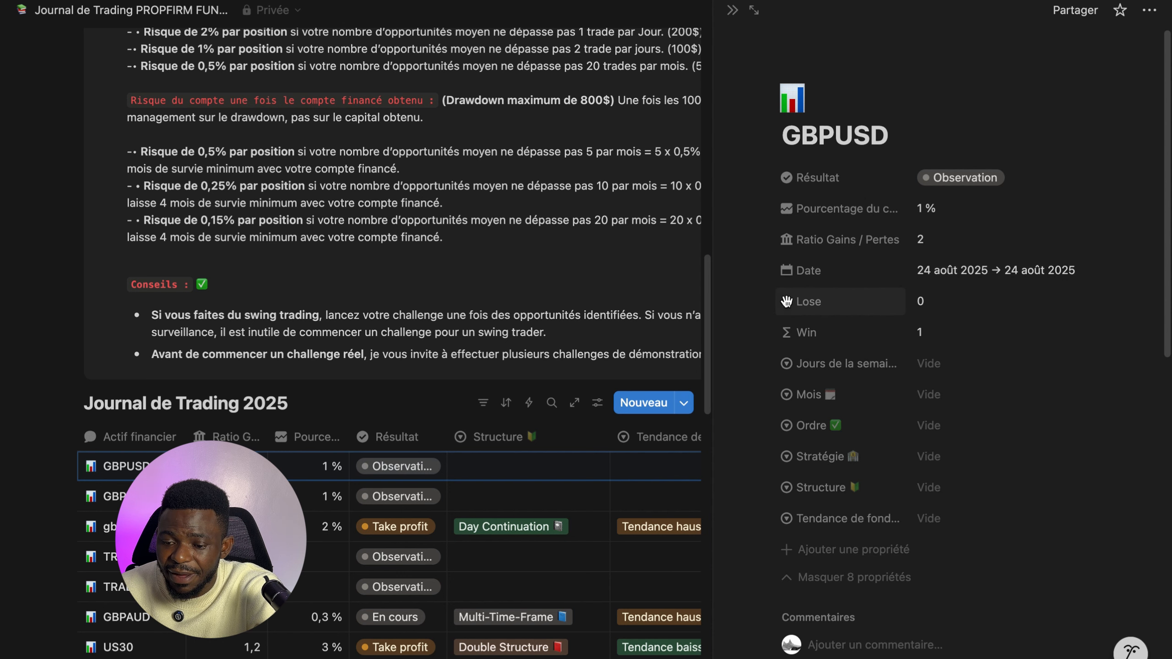
click(879, 302)
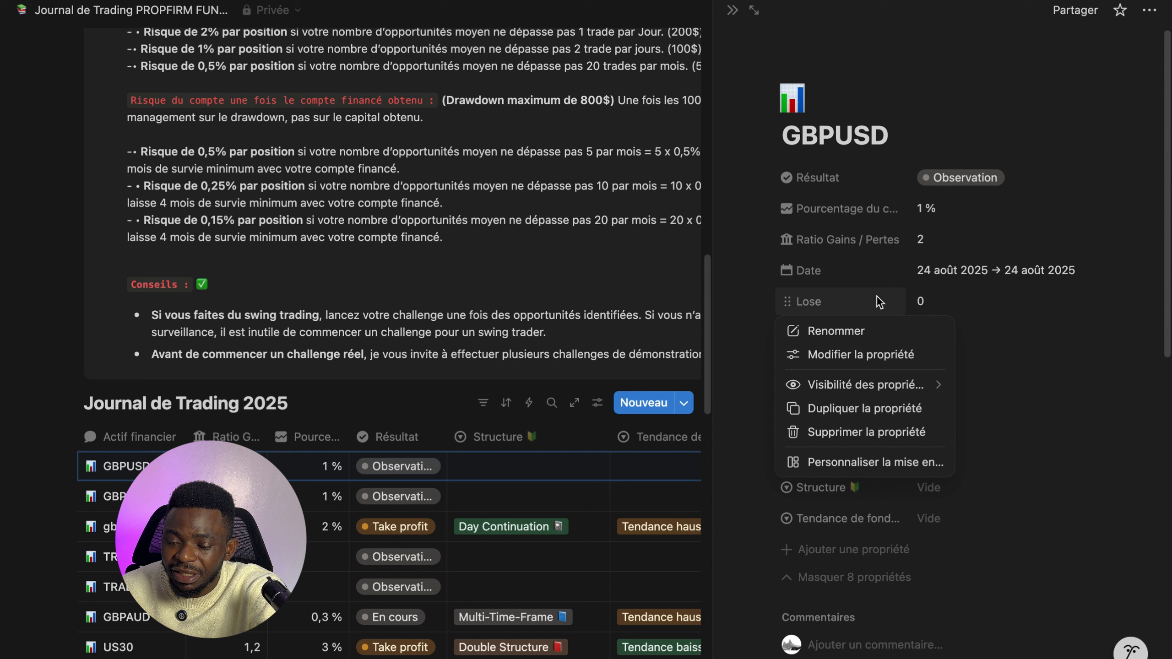
click(935, 307)
click(936, 308)
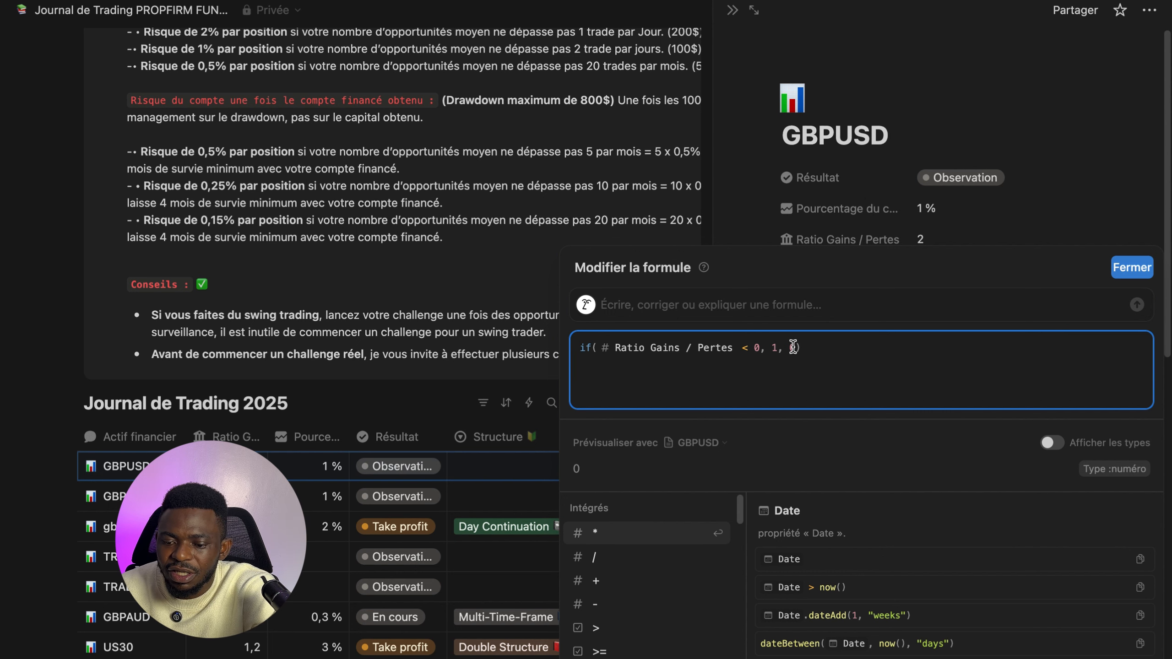
click(1052, 189)
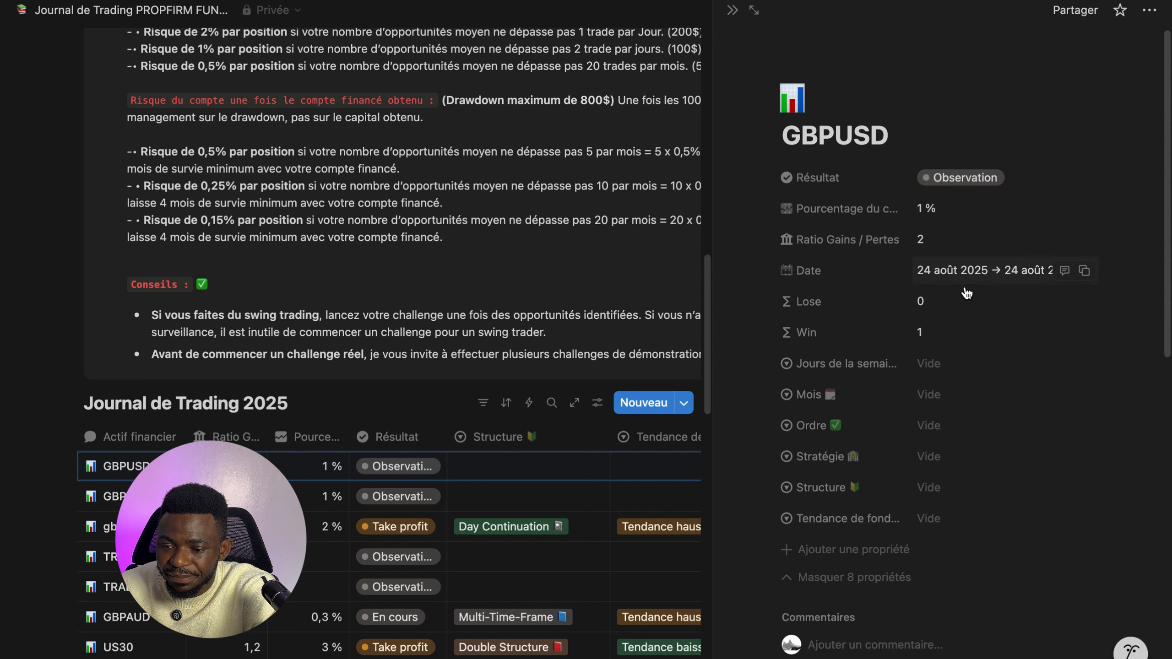
- Change the Lose formula to if(Ratio Gains / Pertes < 0, 1, 1) and review the Win formula
click(936, 308)
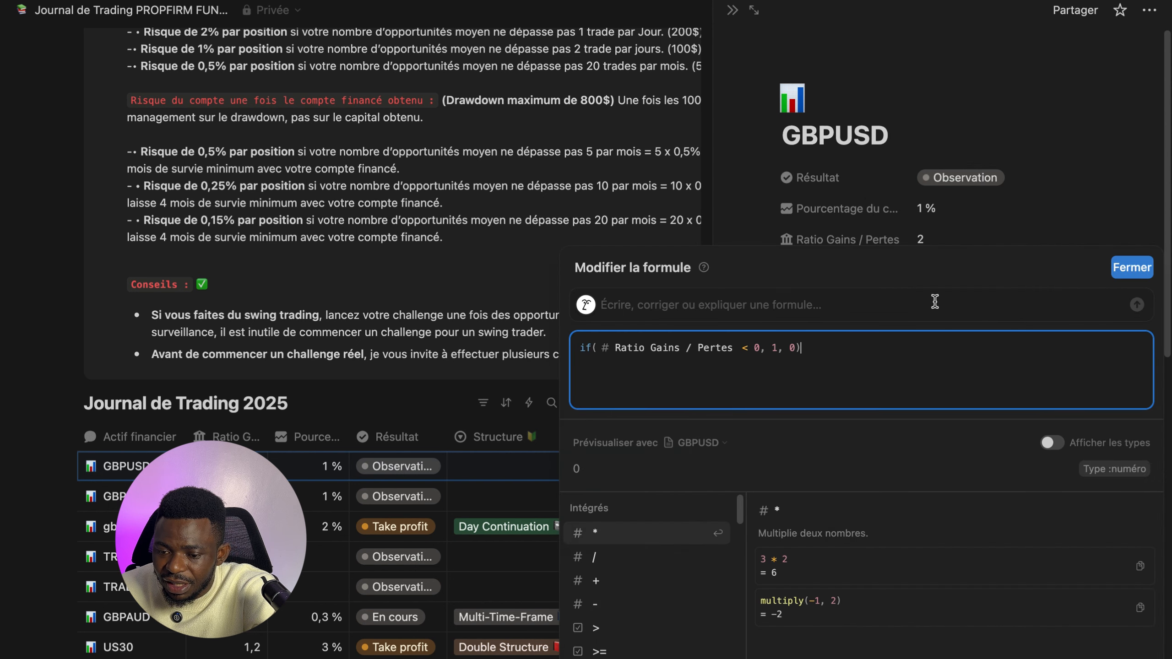
click(797, 348)
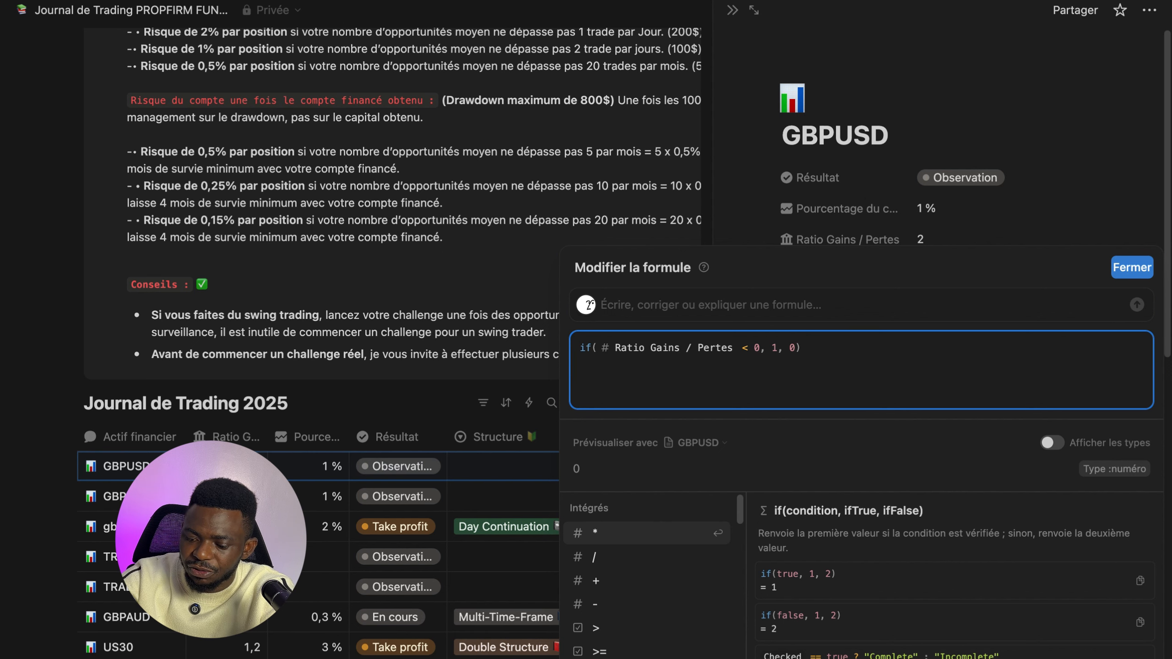
key(BackSpace)
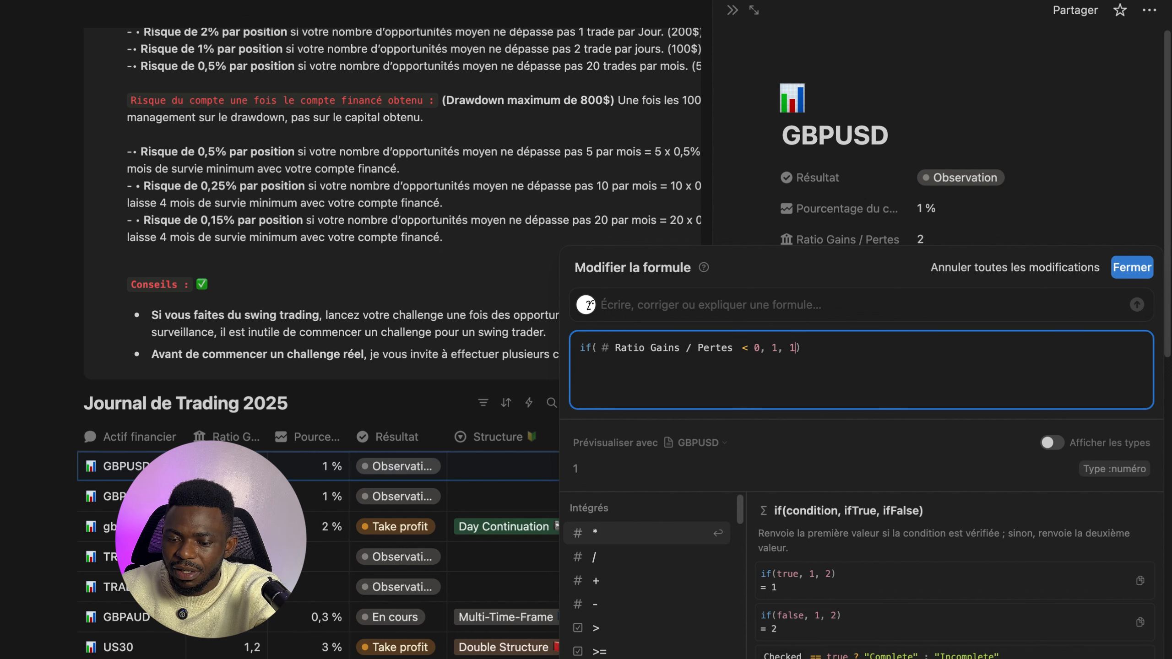
click(1132, 269)
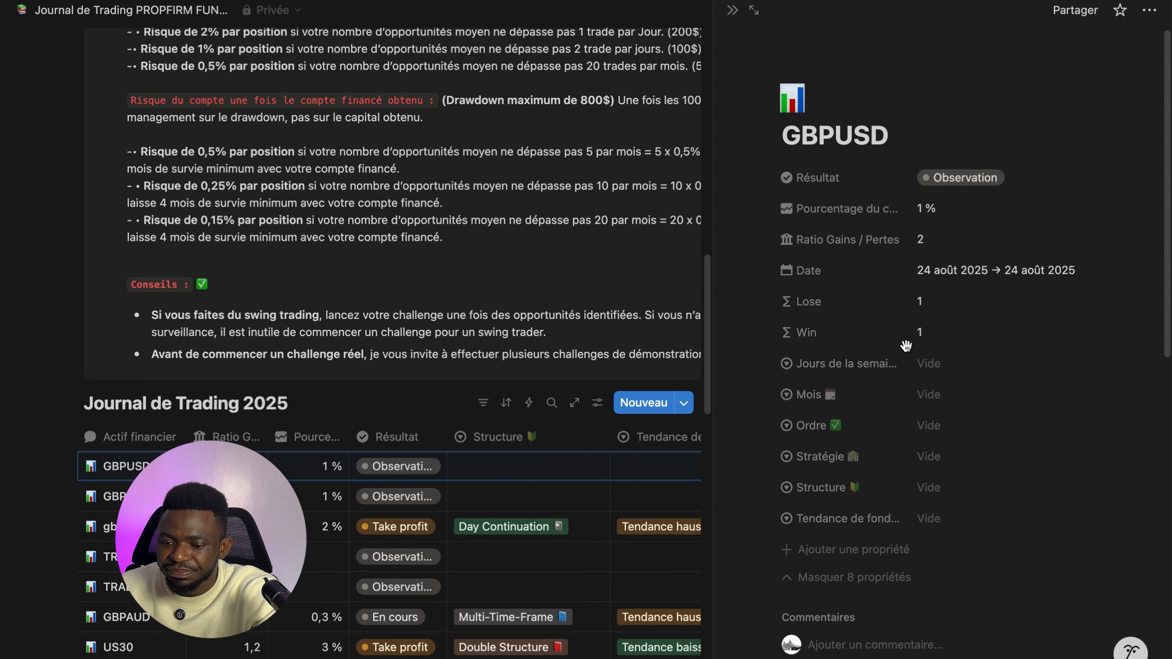
click(947, 341)
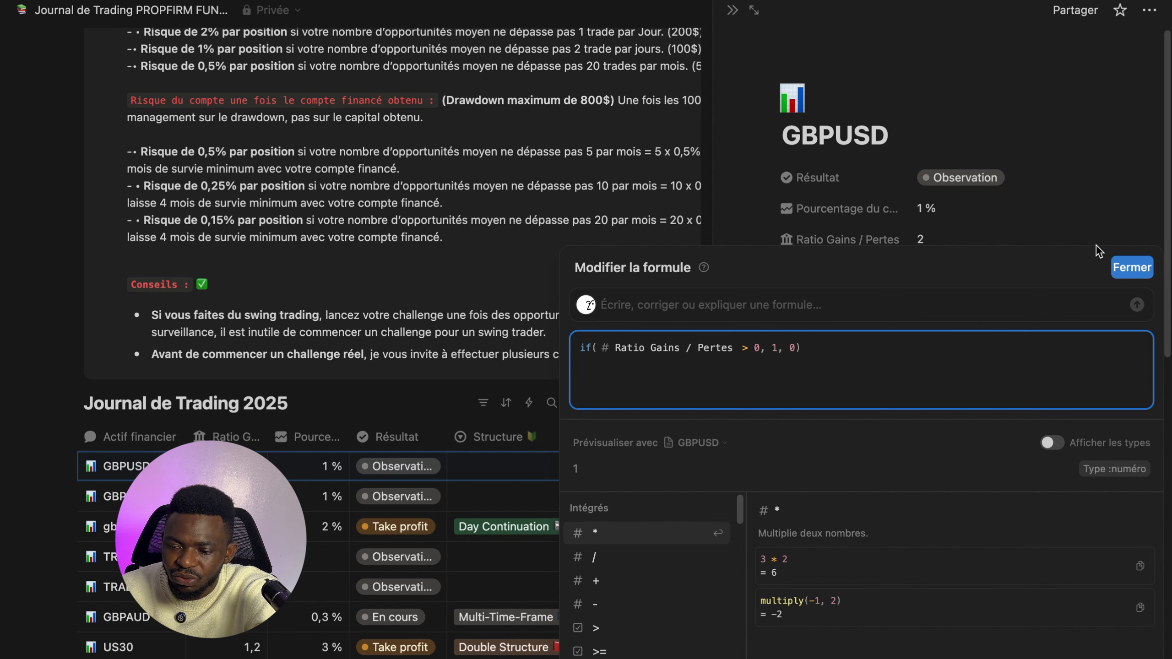
click(1135, 268)
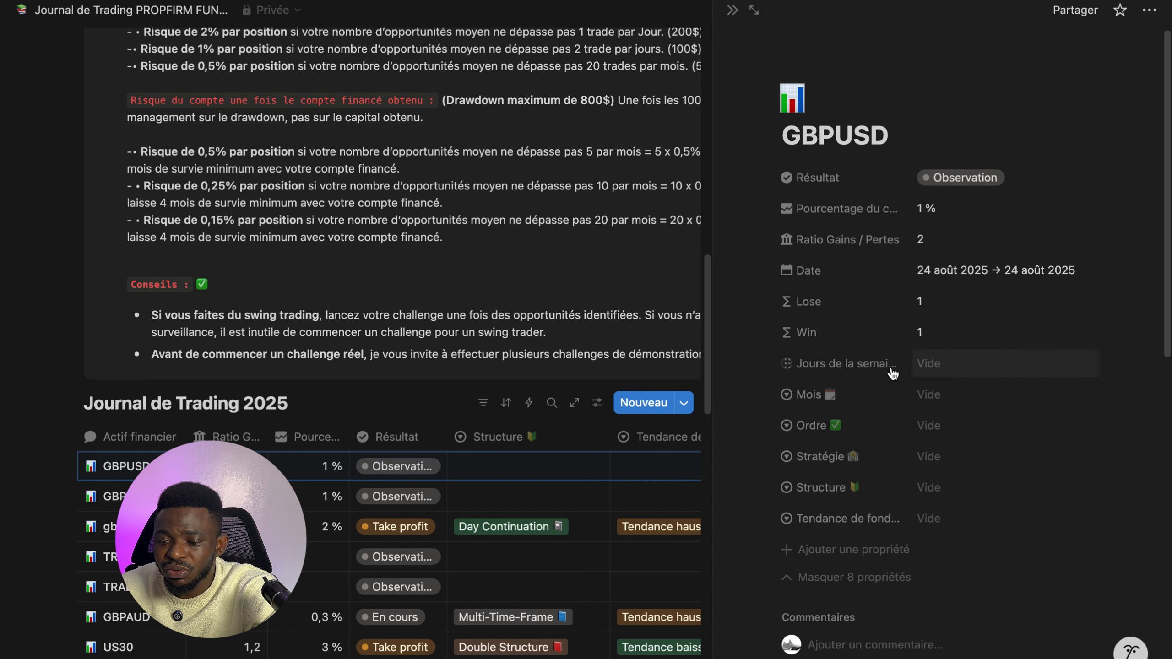
- Set the entry's day of the week to Lundi and its month to Août
click(942, 369)
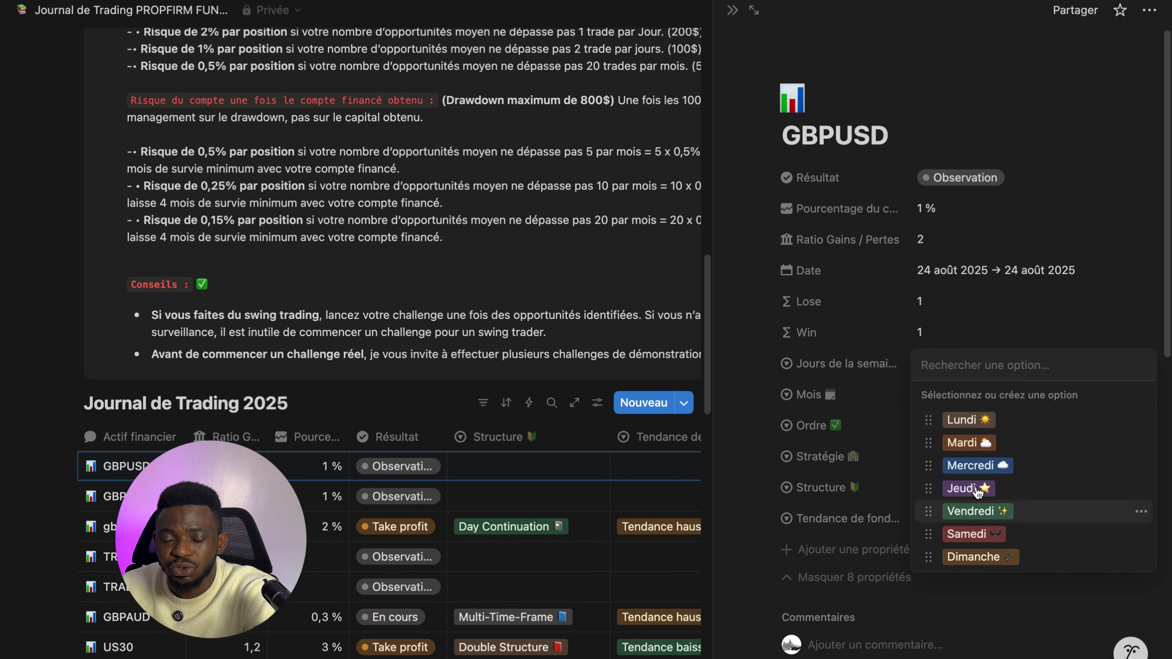
click(967, 421)
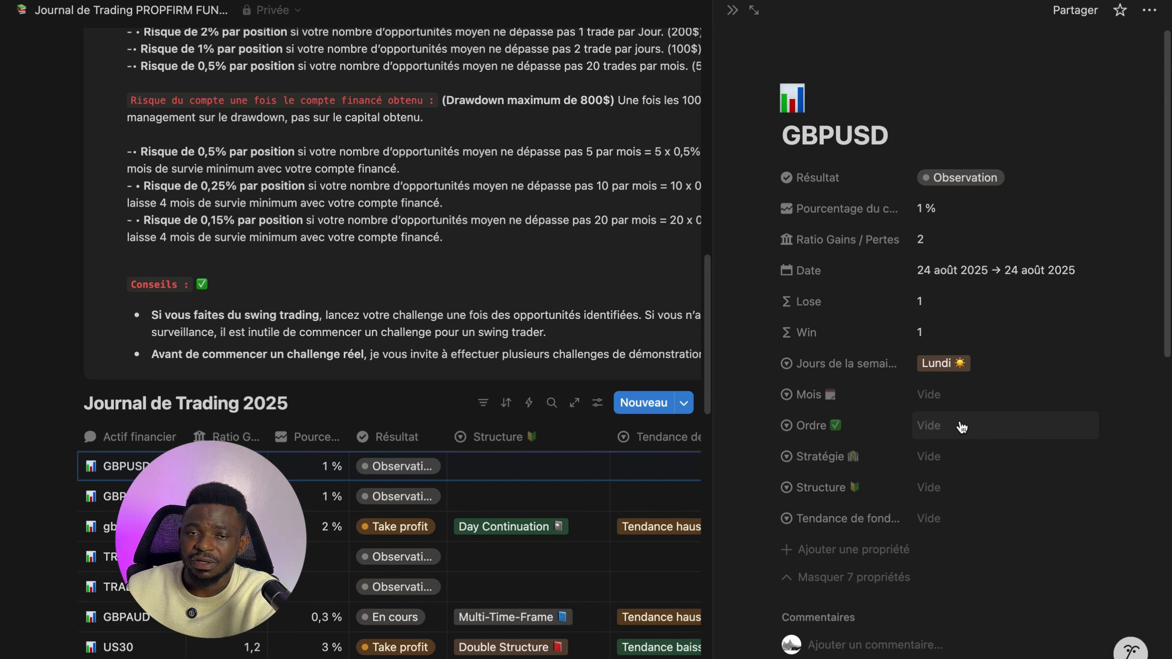
click(933, 397)
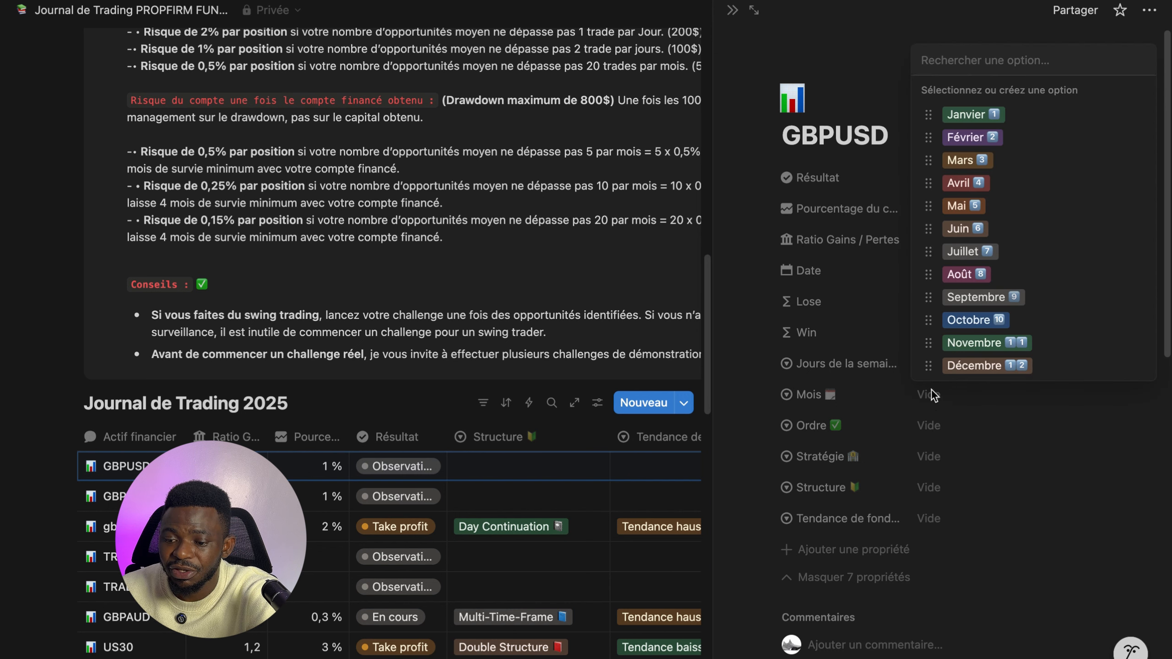
click(968, 274)
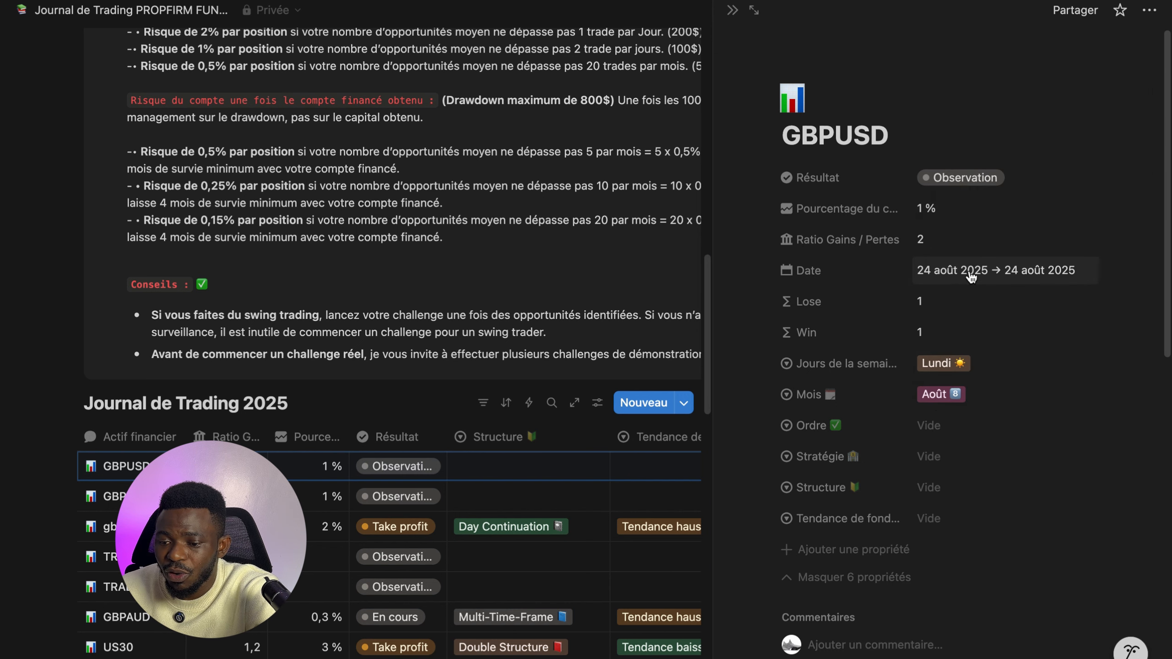
- Set the entry's order to Position à la vente and its strategy to Day Trading
click(927, 426)
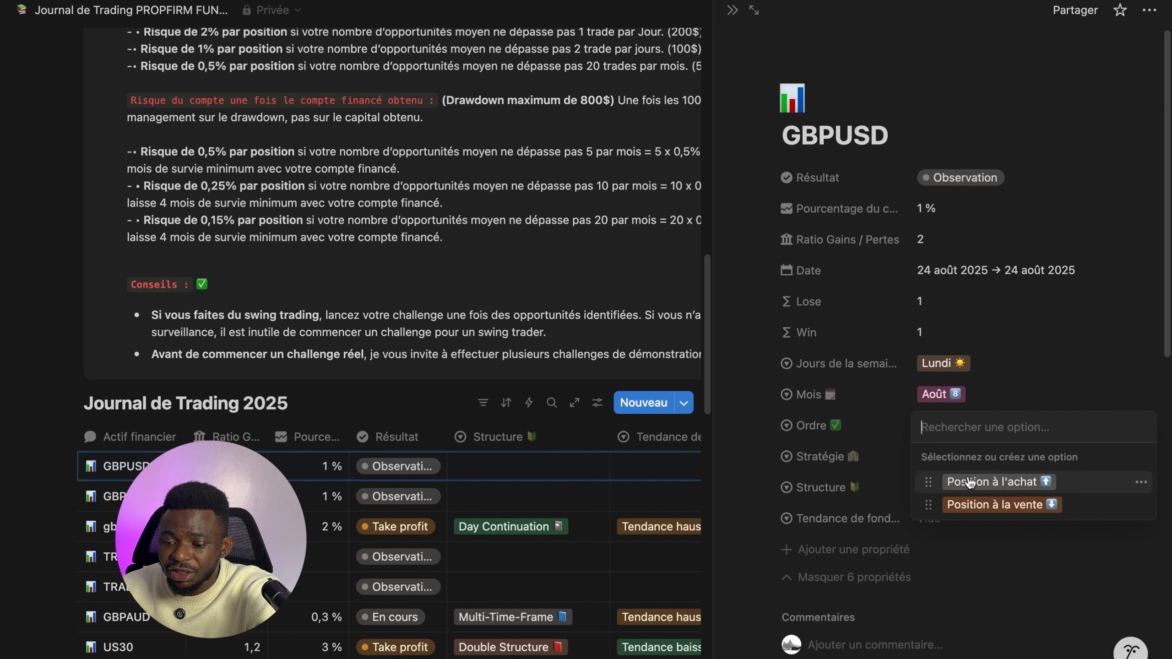
click(977, 504)
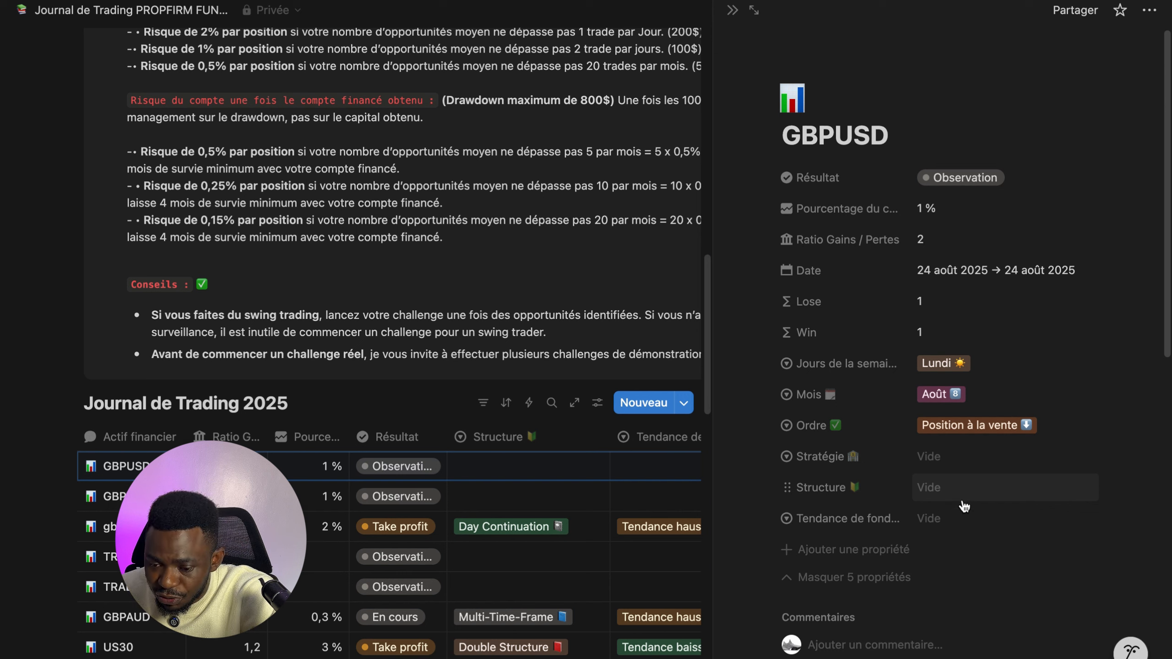
click(941, 465)
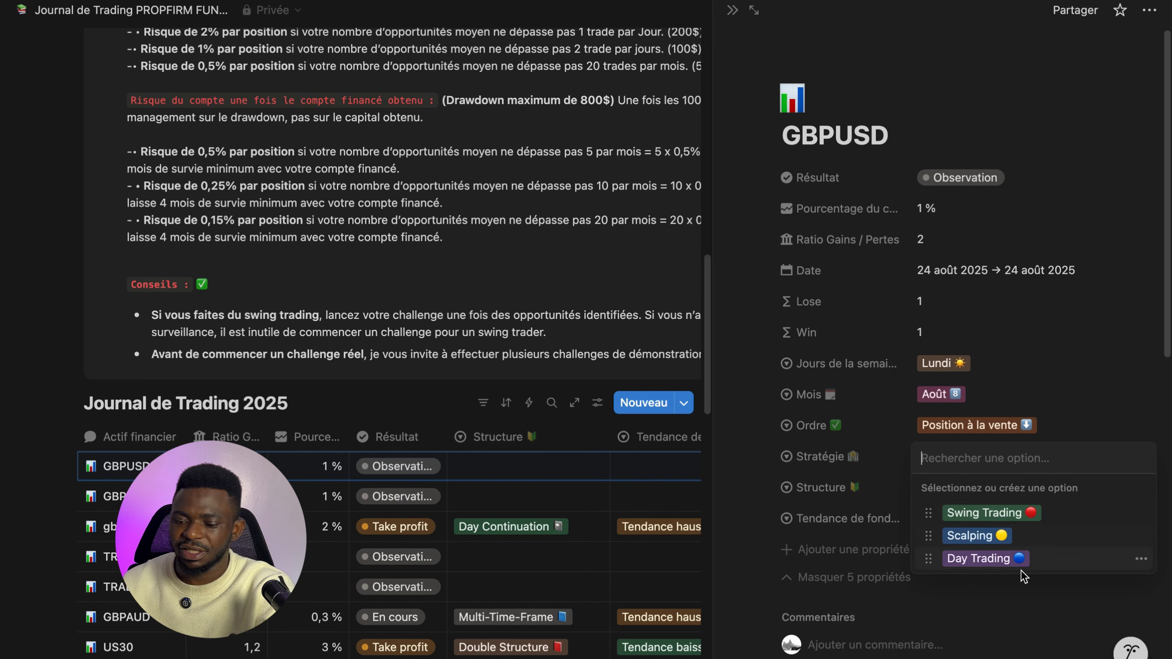
click(964, 560)
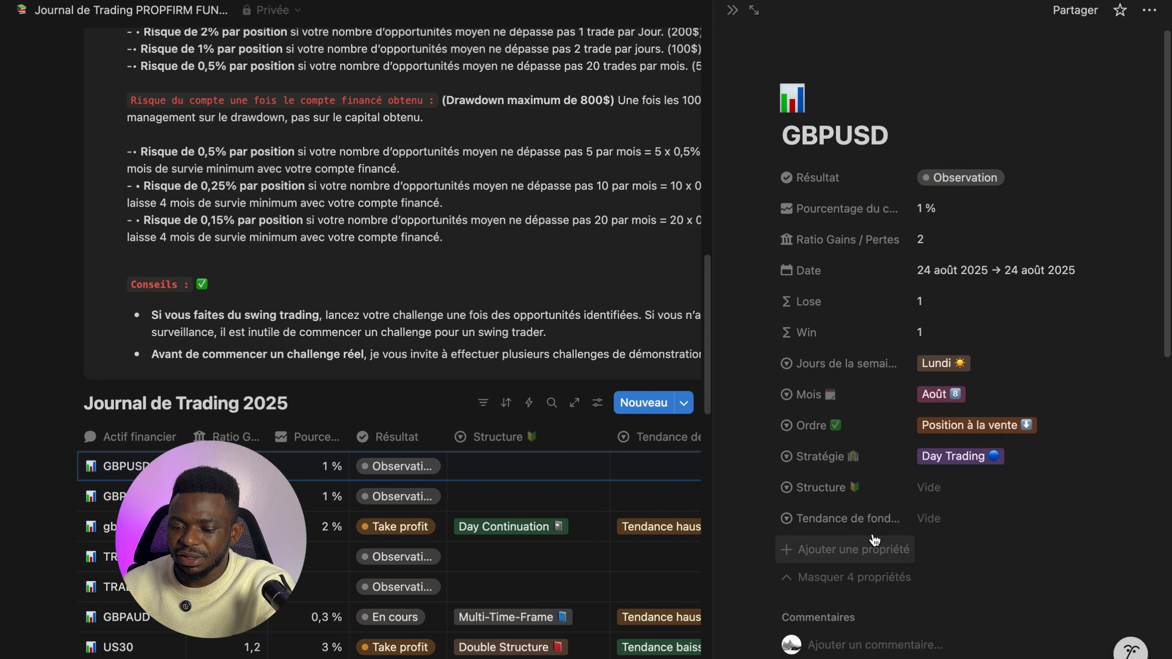
- Set the entry's structure to Reversal and its background trend to Tendance haussière
click(932, 492)
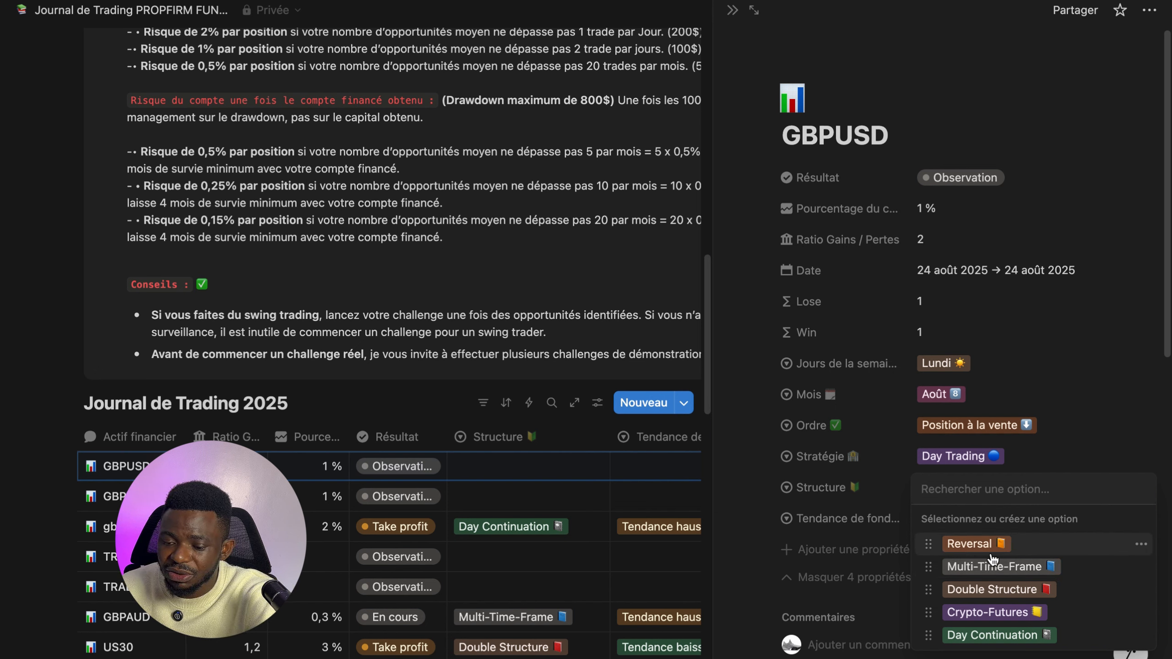
click(967, 547)
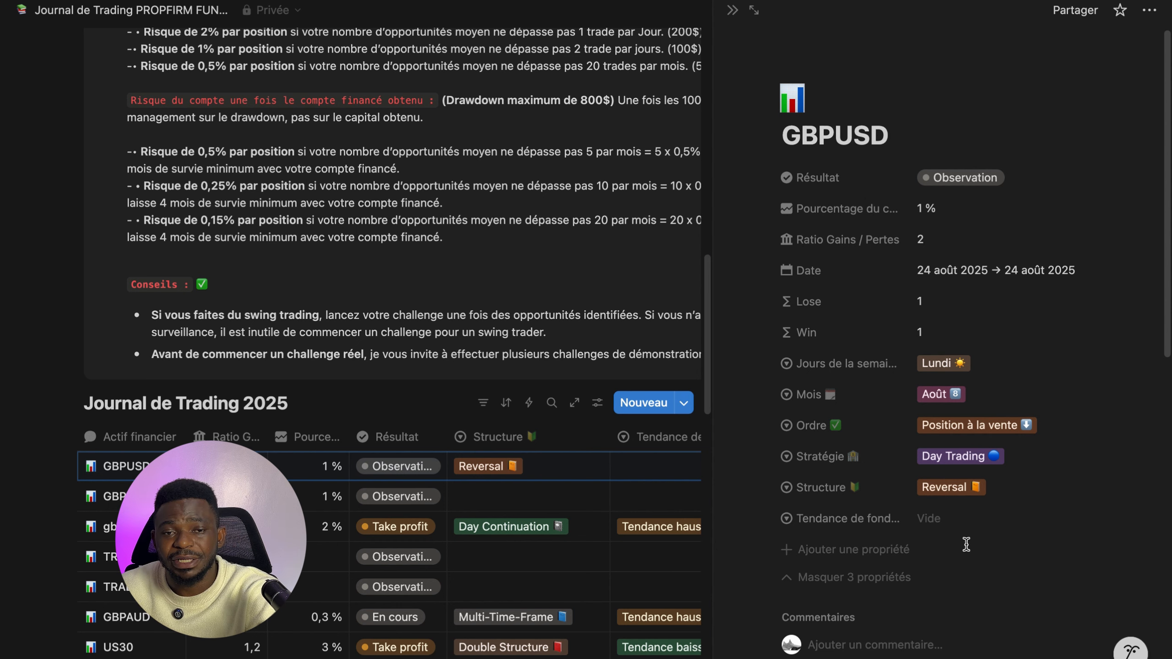
click(957, 524)
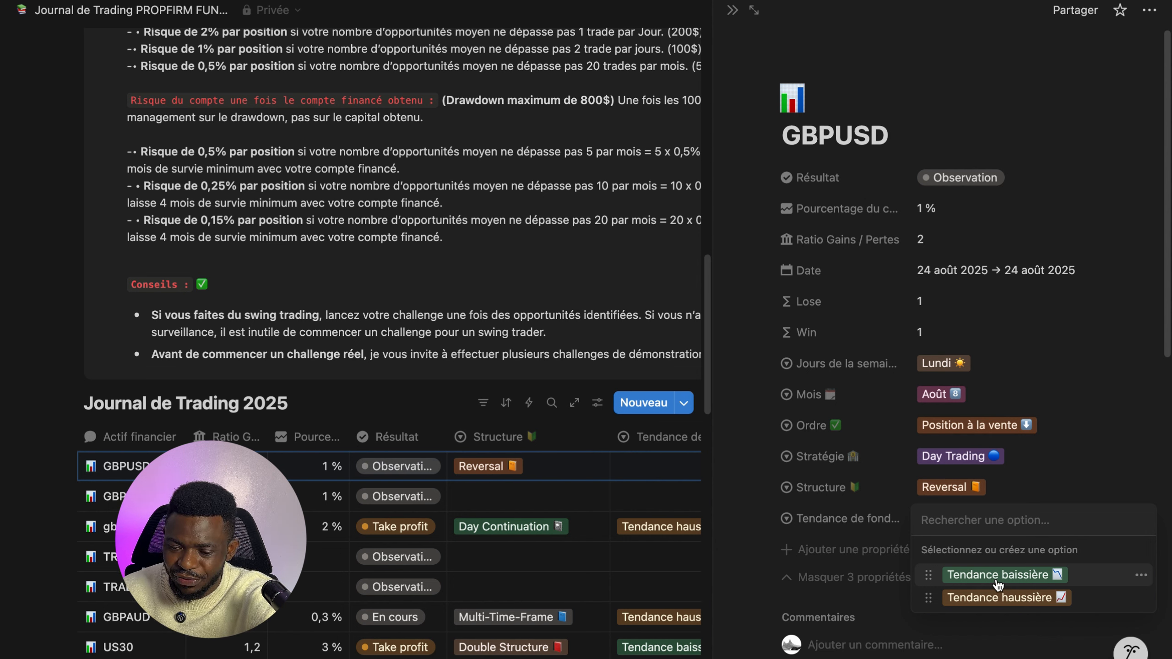
click(979, 601)
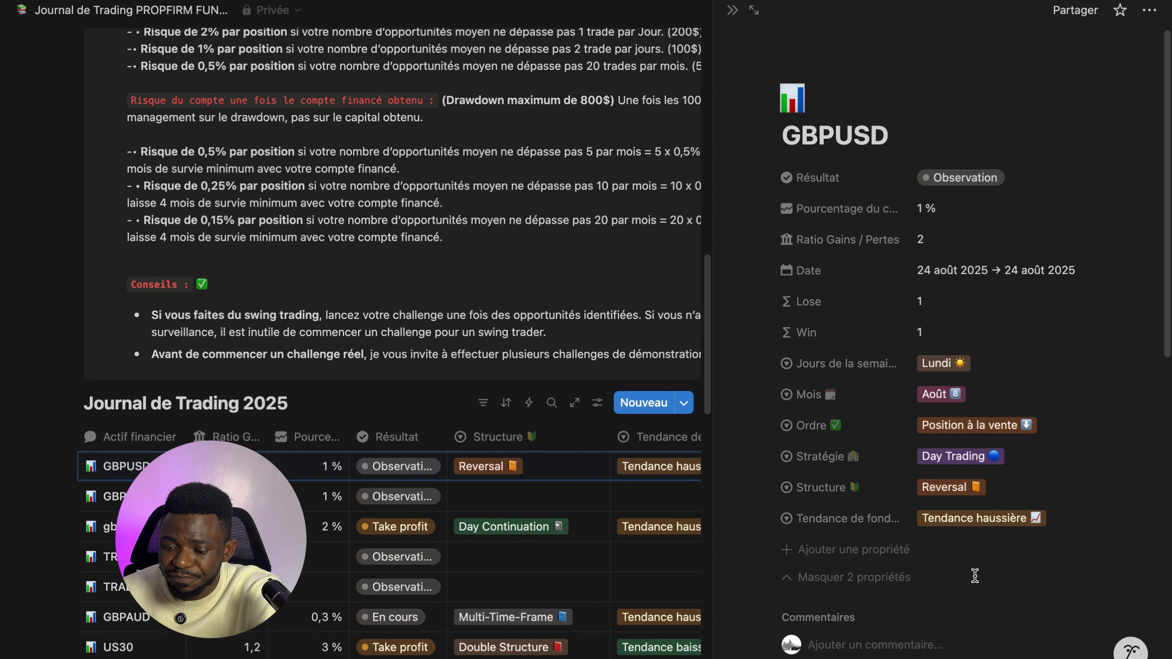
- Write STRESS in the entry's comment field
scroll(1167, 323, down, 2)
drag(1167, 322, 1148, 498)
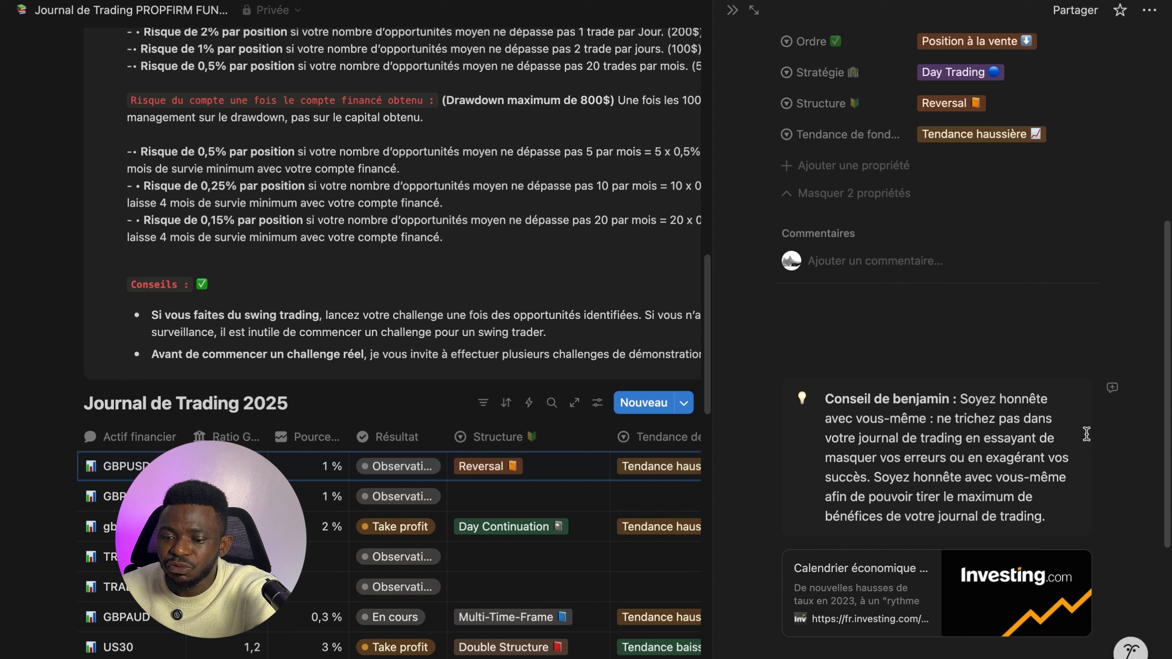
click(833, 265)
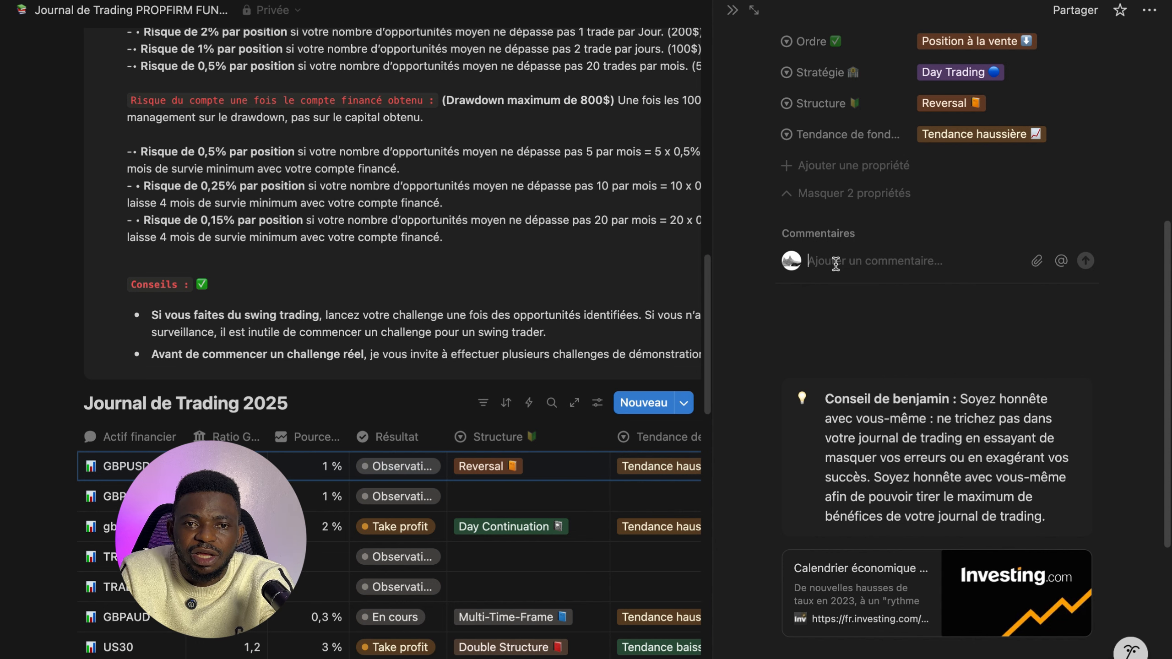
click(836, 264)
text(STRE)
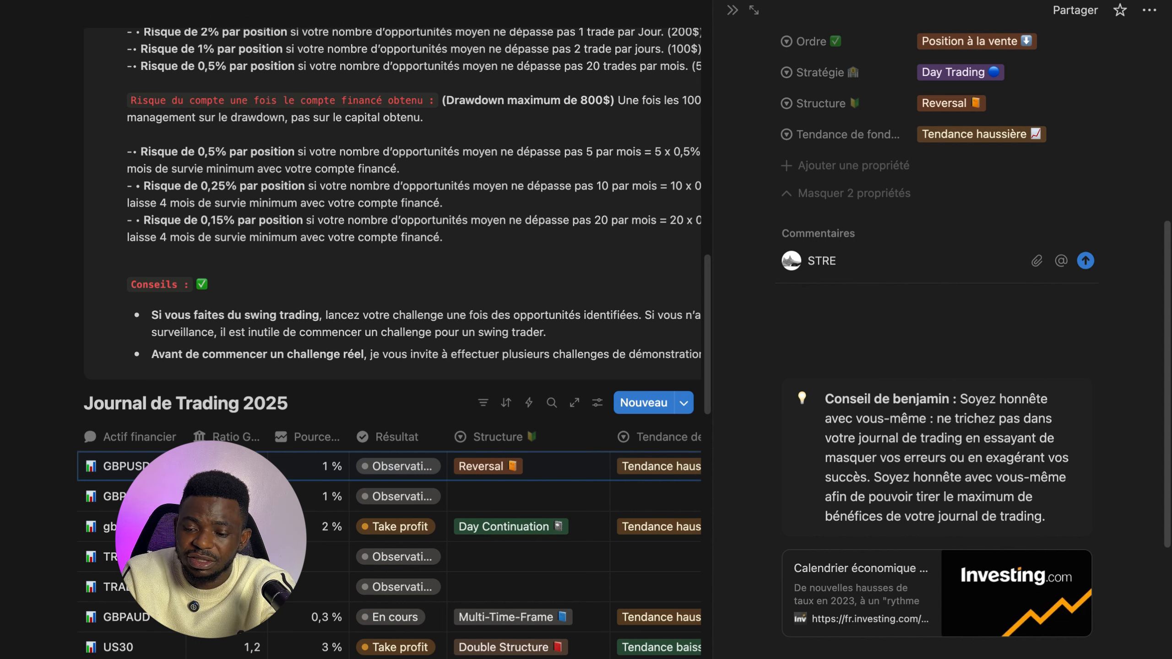
text(SS)
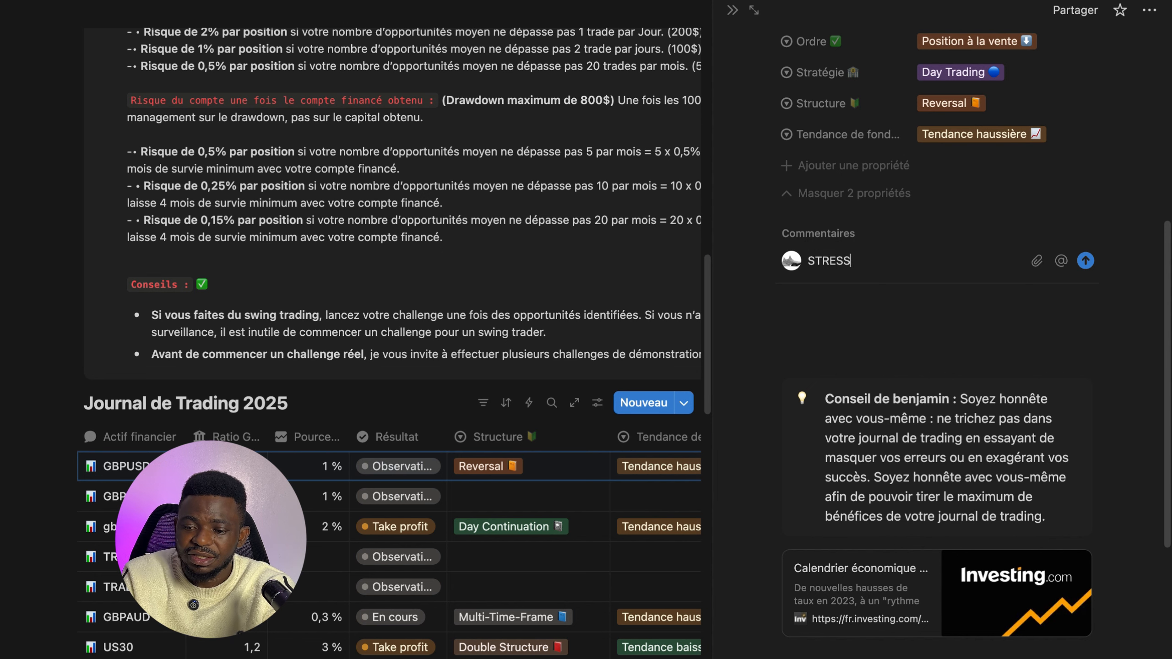
click(872, 333)
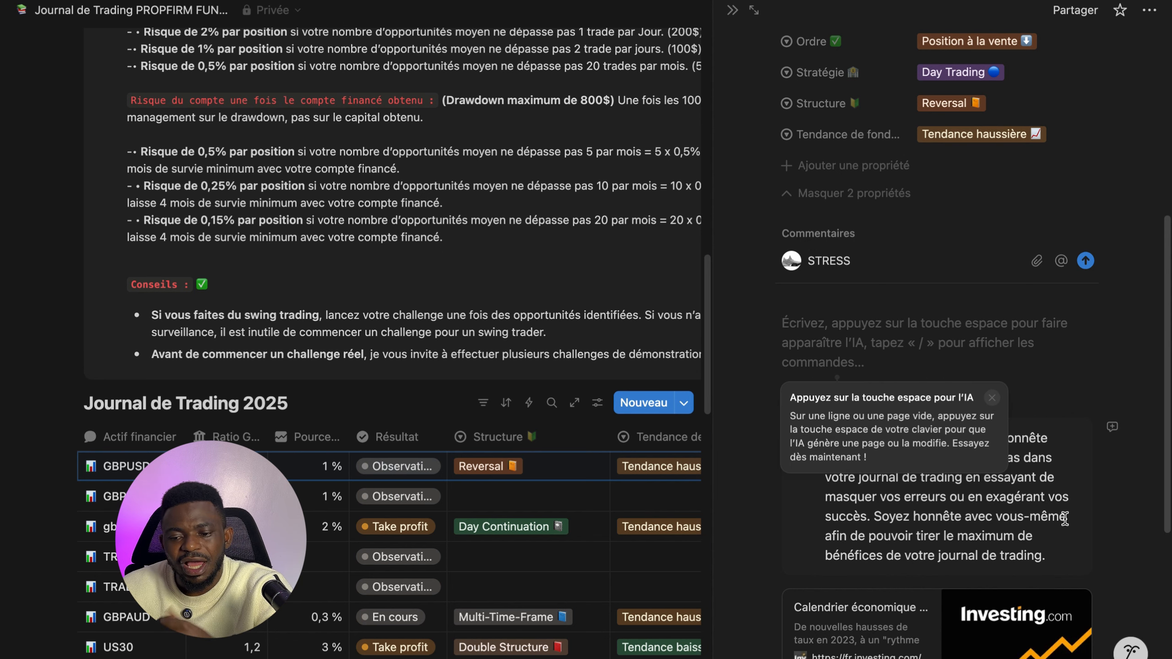
- Paste the copied chart snapshot under the Graphique de la prise de position heading
scroll(1061, 519, down, 5)
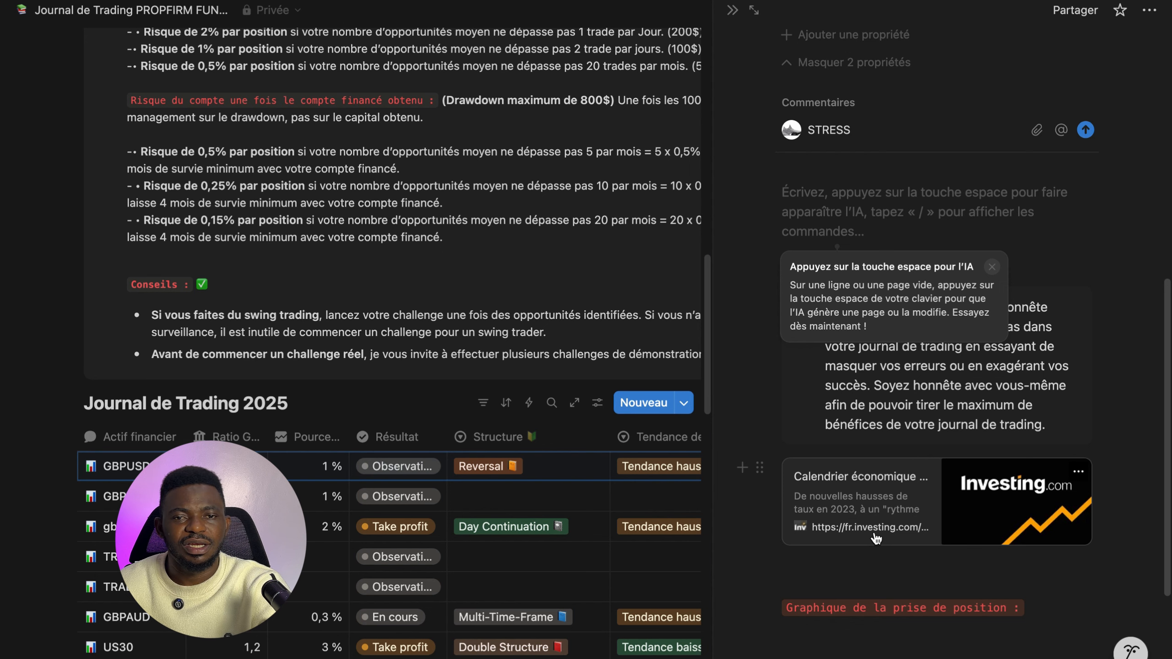
scroll(831, 508, down, 5)
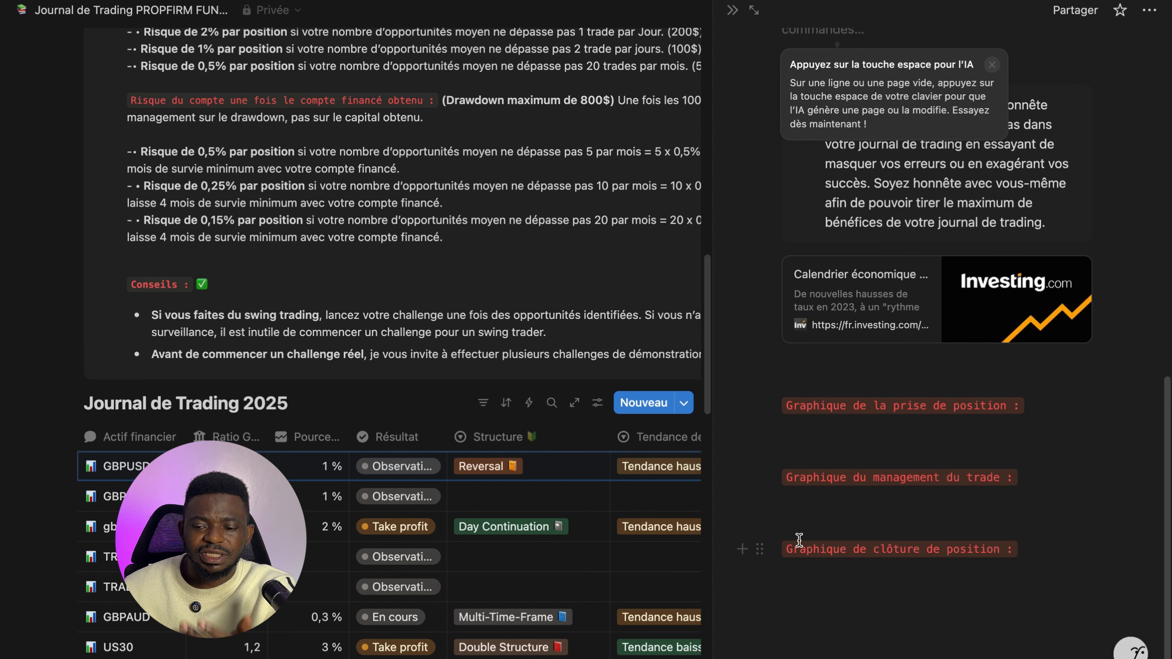
click(805, 434)
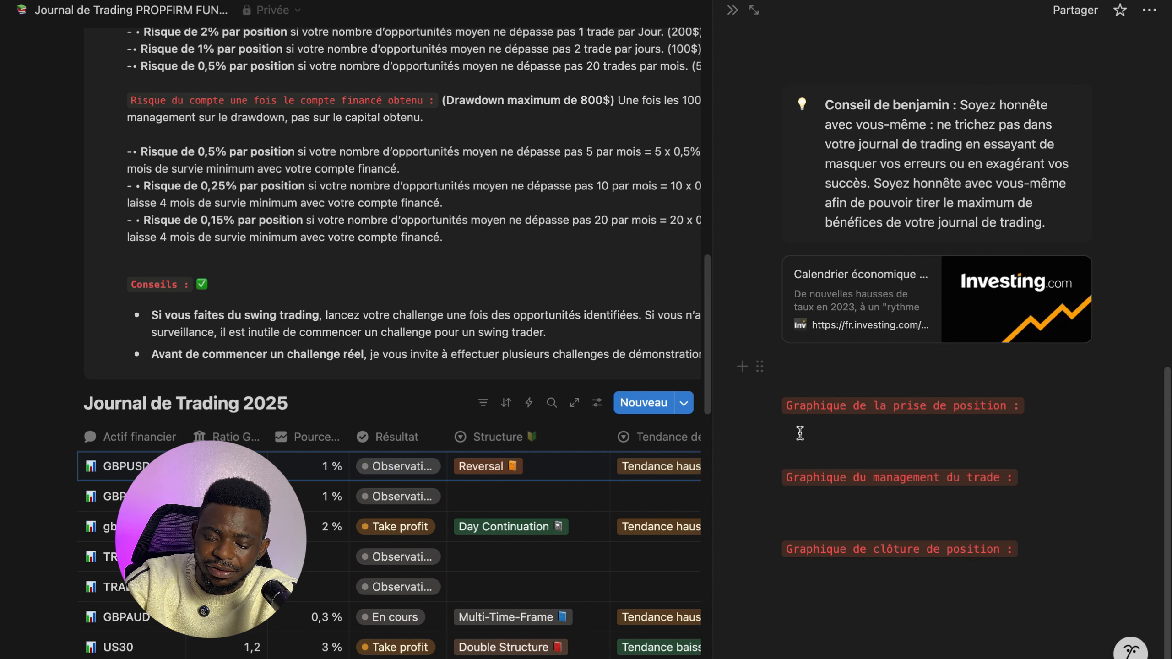
key(super+v)
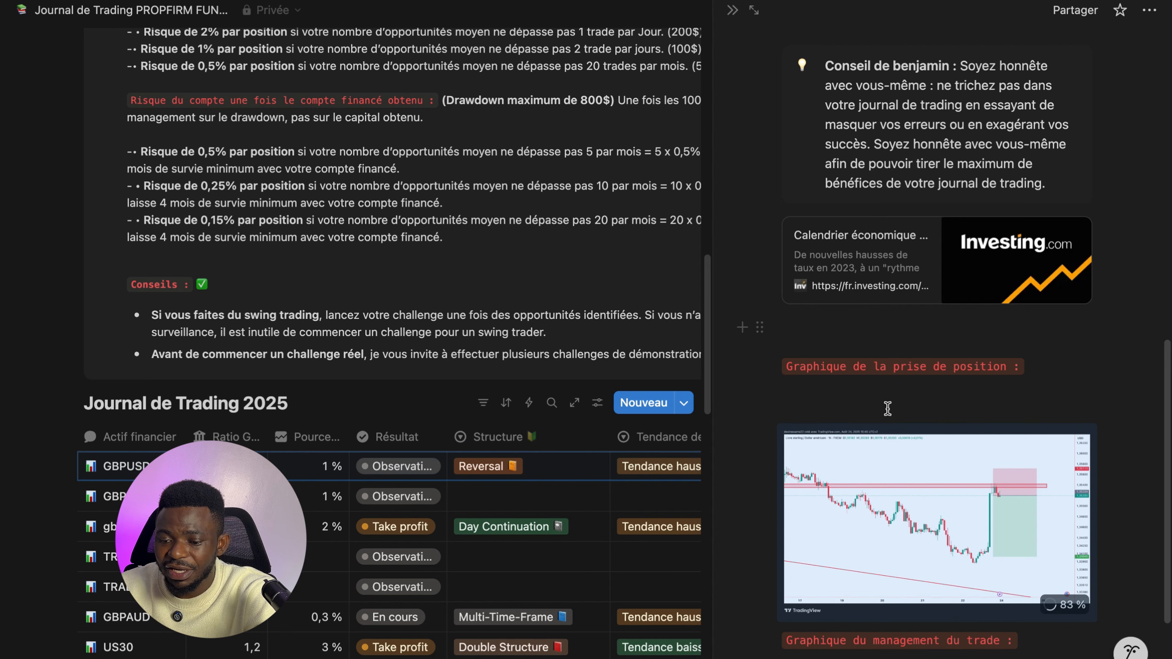
- Switch to TradingView and draw a brush stroke downward from the entry price on the GBPUSD chart
scroll(894, 436, down, 3)
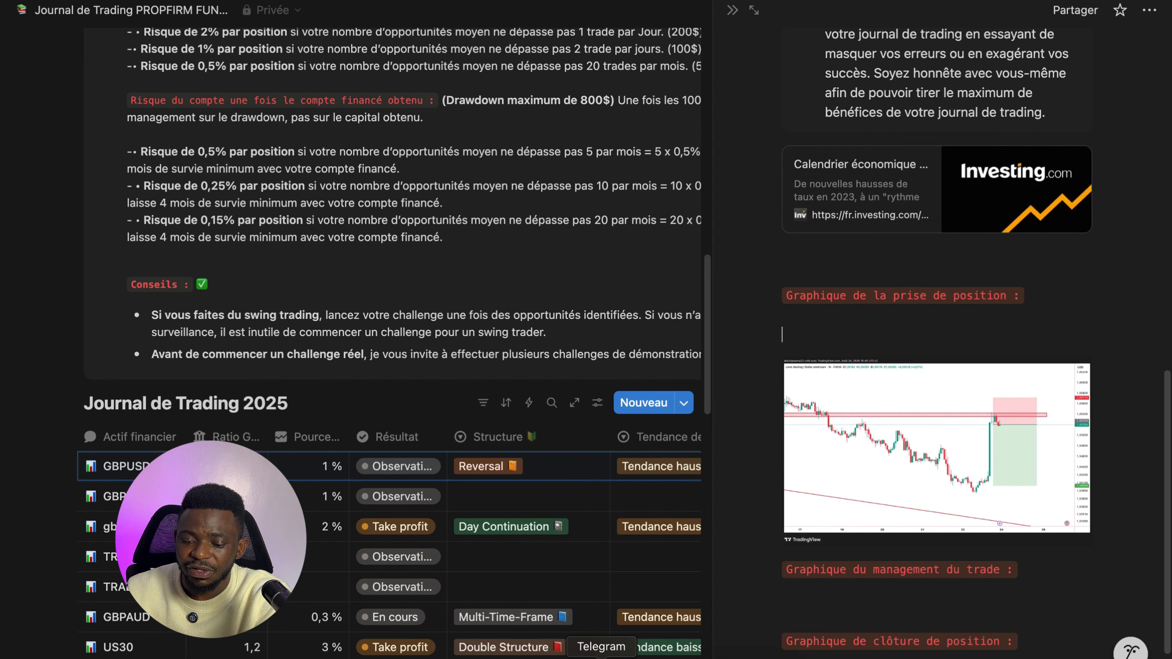
click(600, 655)
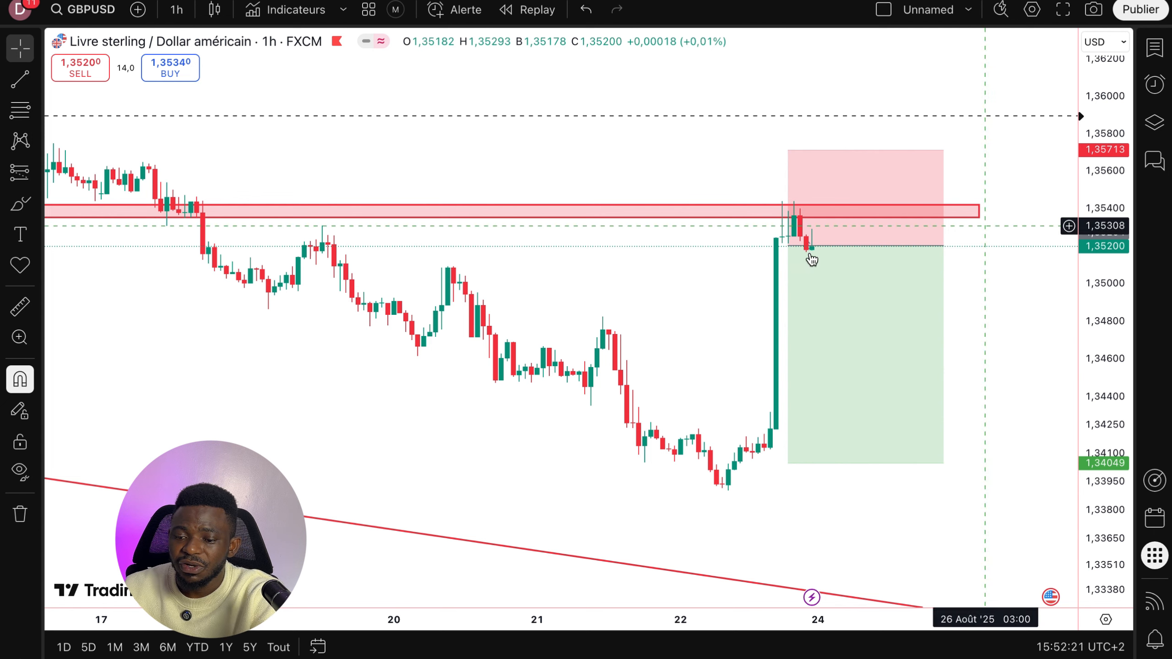
click(19, 203)
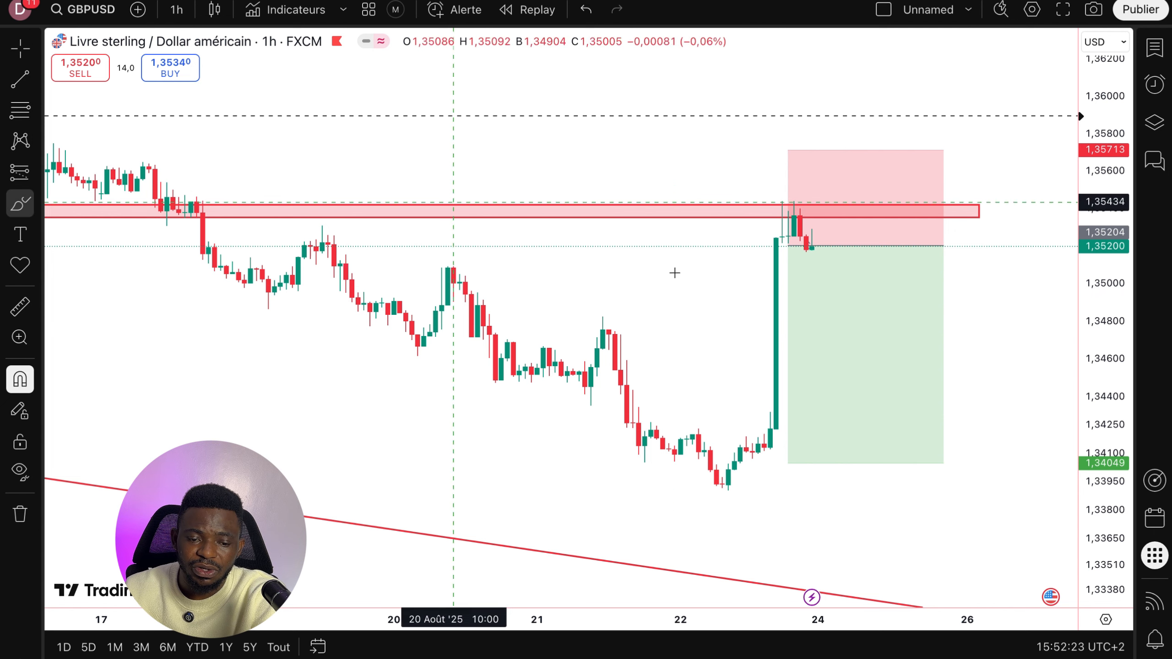
mouse_move(819, 243)
mouse_down()
mouse_move(816, 281)
mouse_move(841, 315)
mouse_up()
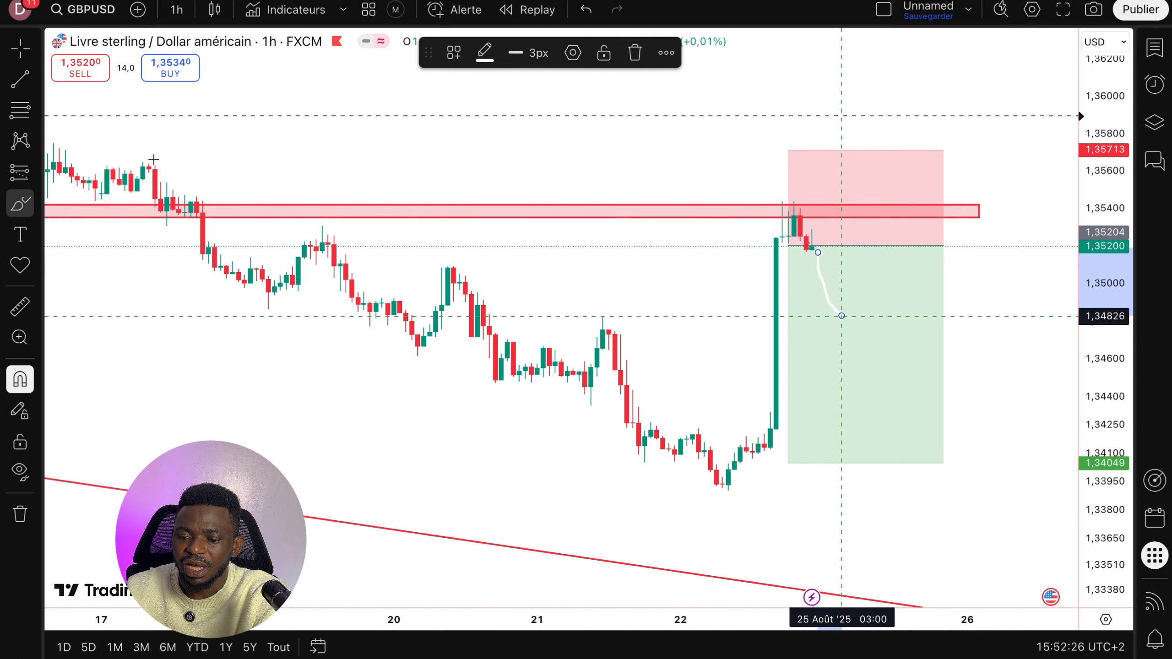
- Switch the brush colour to black and draw trade-management strokes and two horizontal levels on the GBPUSD chart
click(485, 52)
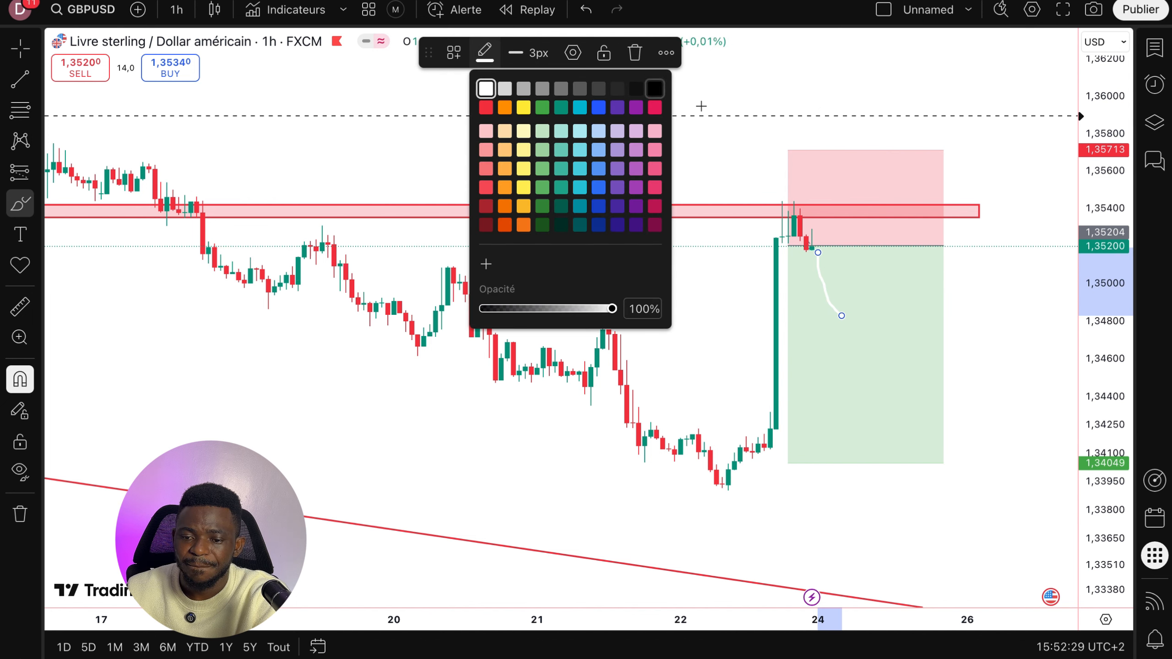
click(654, 88)
mouse_move(818, 245)
mouse_down()
mouse_move(835, 344)
mouse_move(790, 343)
mouse_move(948, 345)
mouse_up()
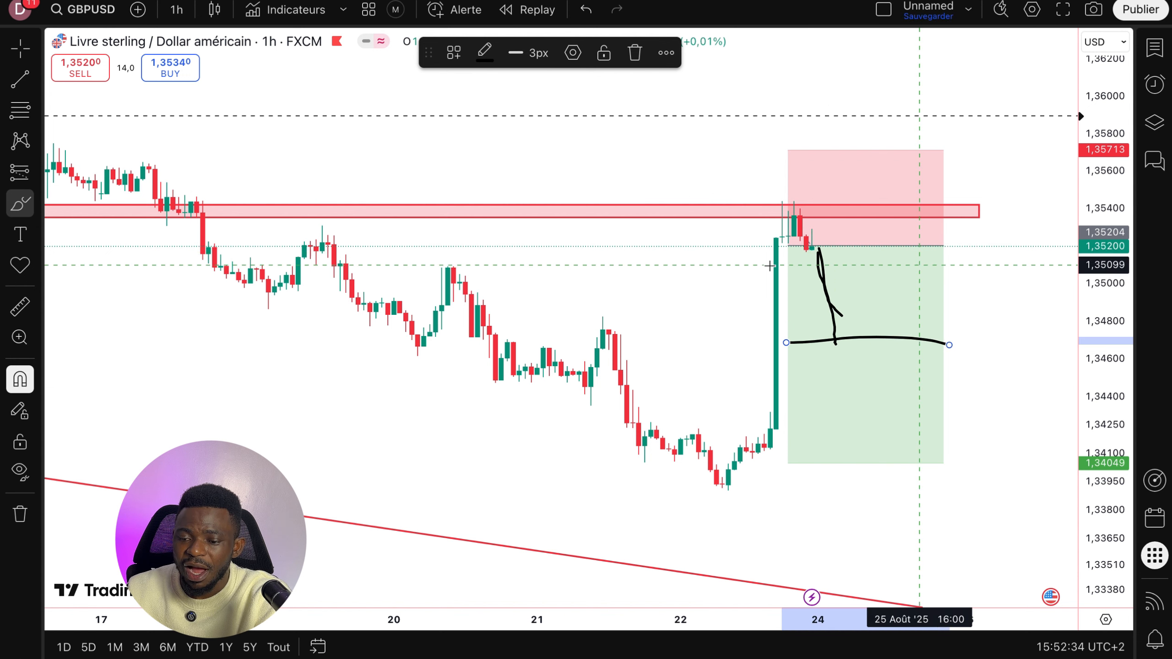
mouse_move(947, 146)
mouse_down()
mouse_move(943, 157)
mouse_move(947, 146)
mouse_up()
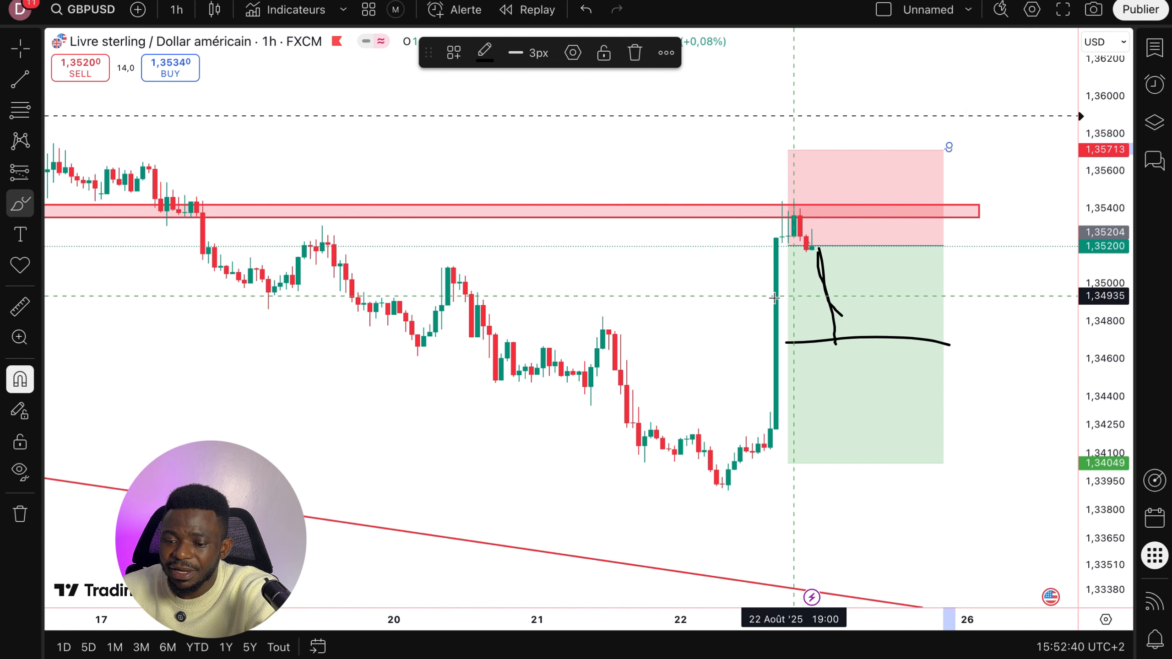
drag(770, 285, 913, 285)
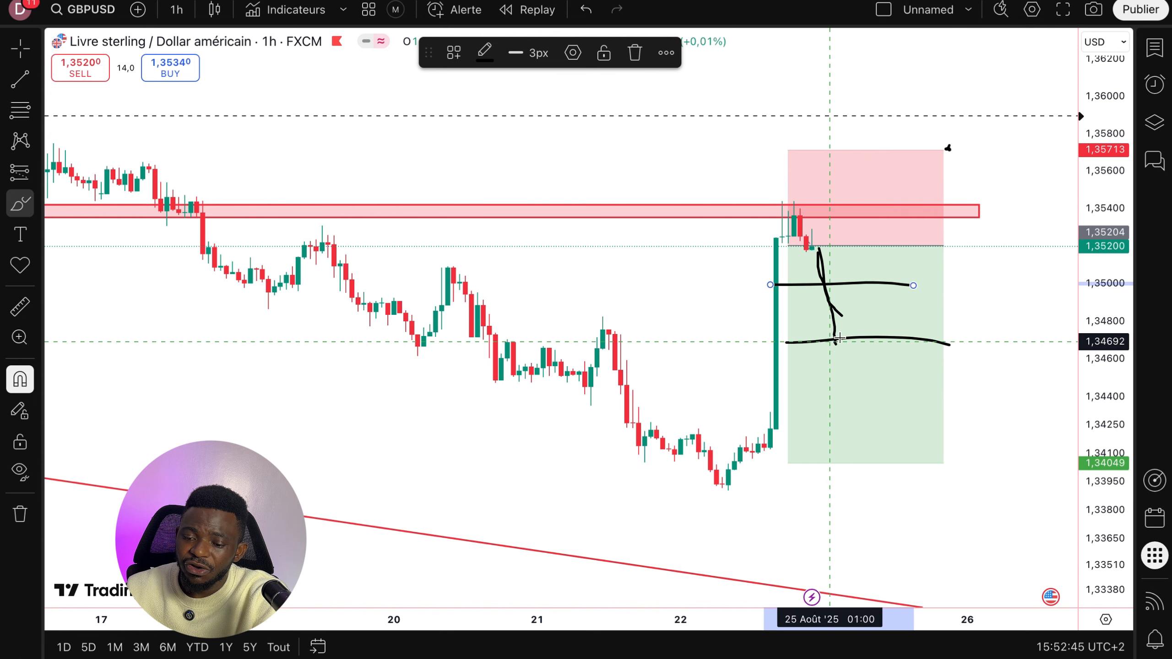
drag(842, 334, 835, 336)
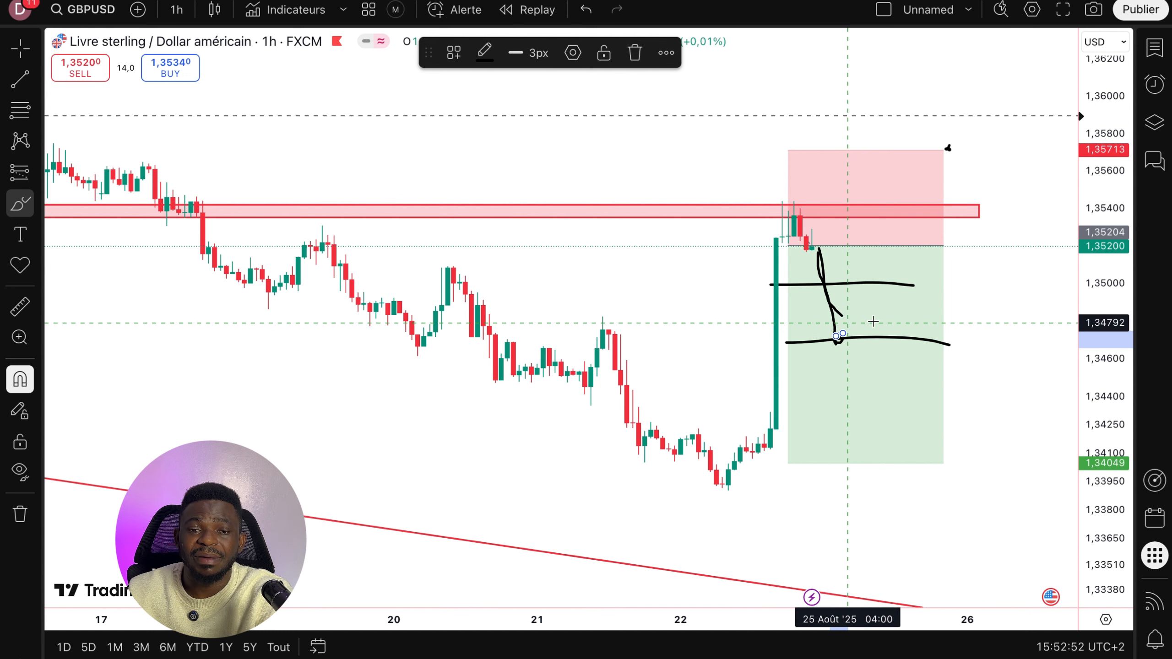
- Copy the chart image and paste it under the Graphique du management du trade heading in the Notion entry
click(1093, 9)
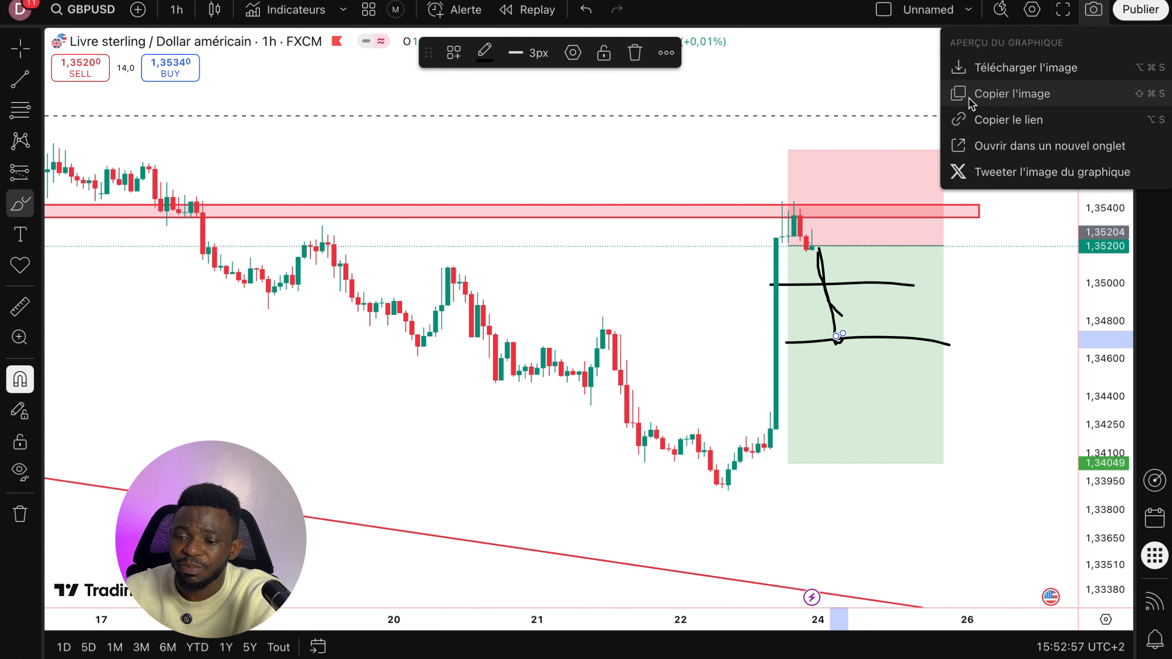
click(987, 94)
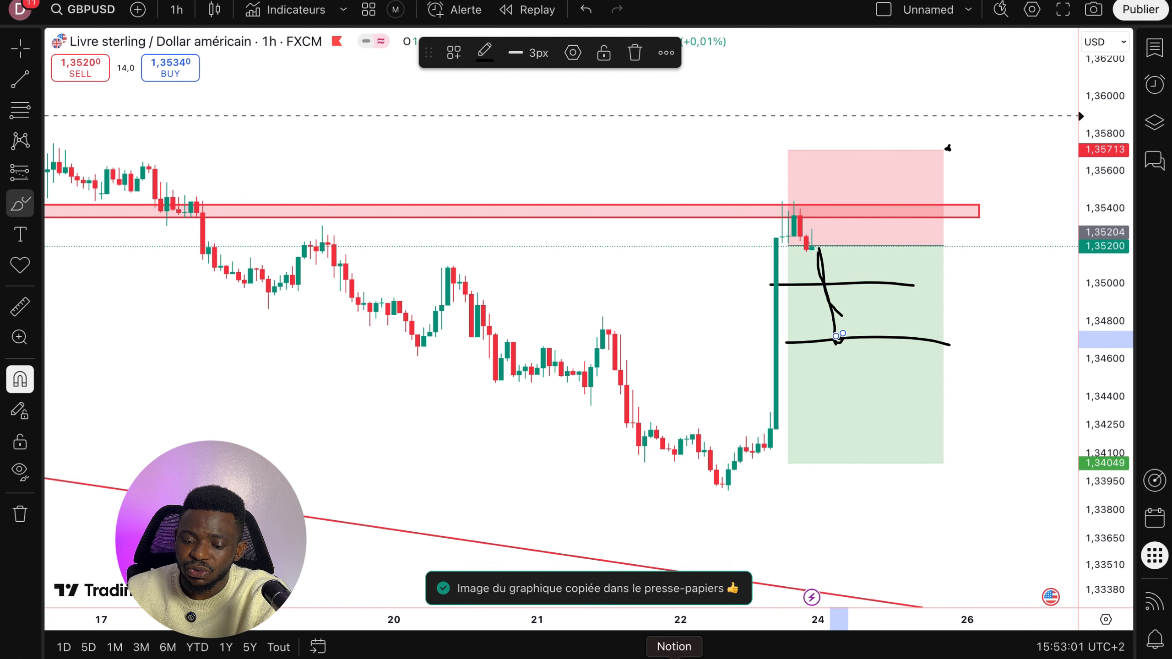
key(ctrl+Right)
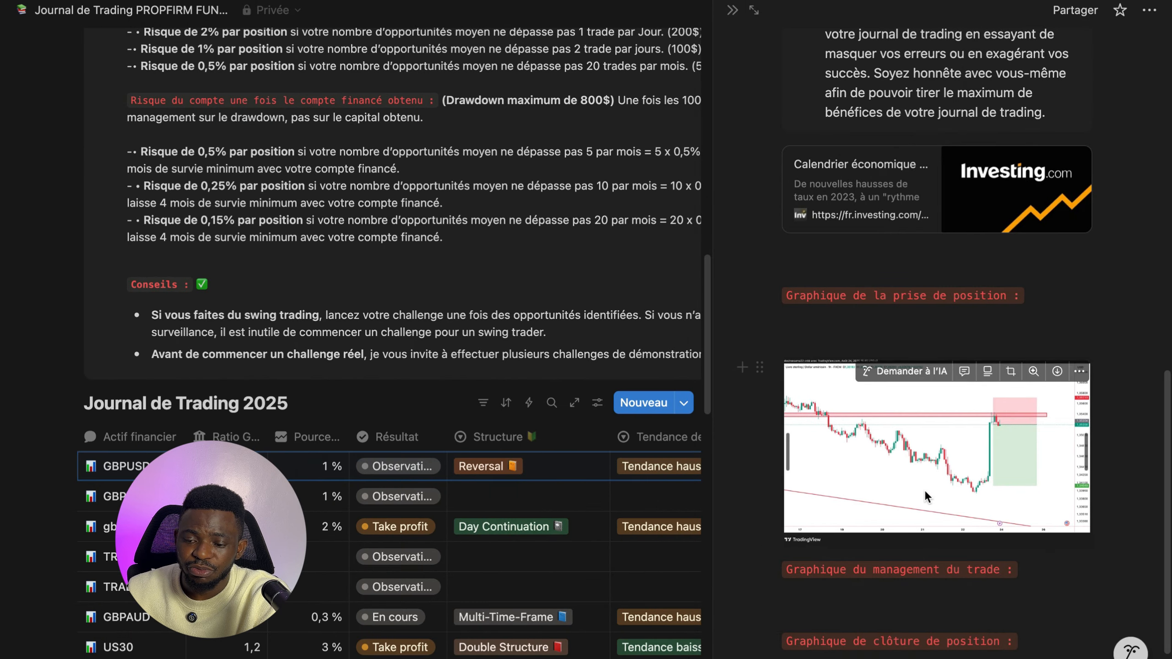
scroll(853, 531, down, 1)
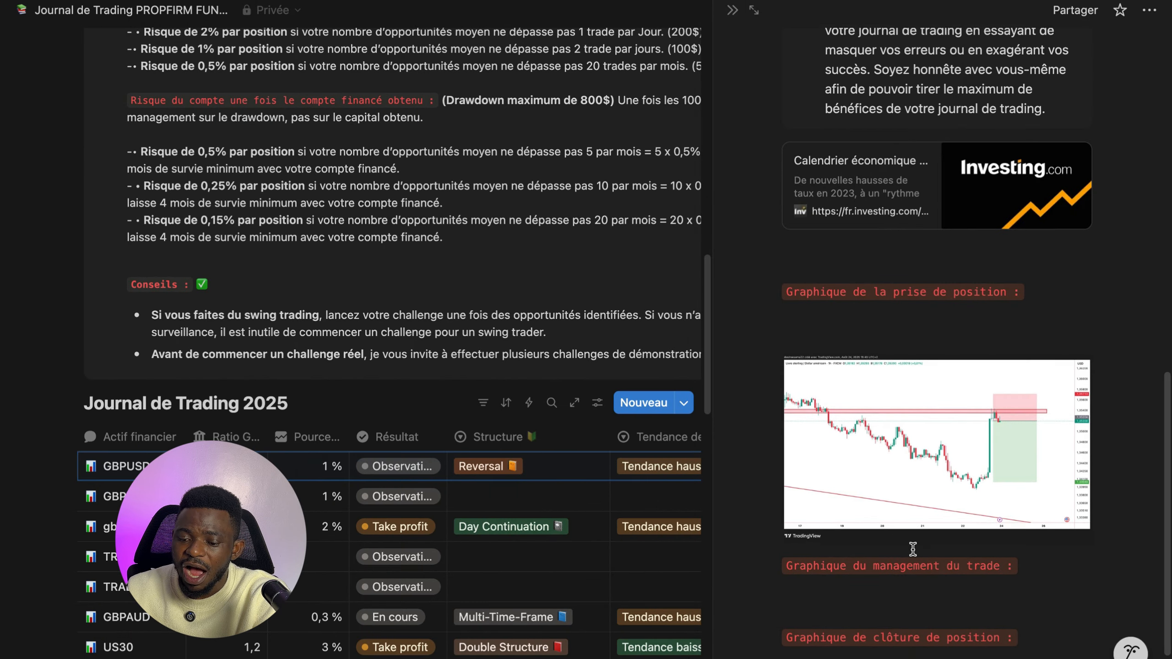
click(804, 581)
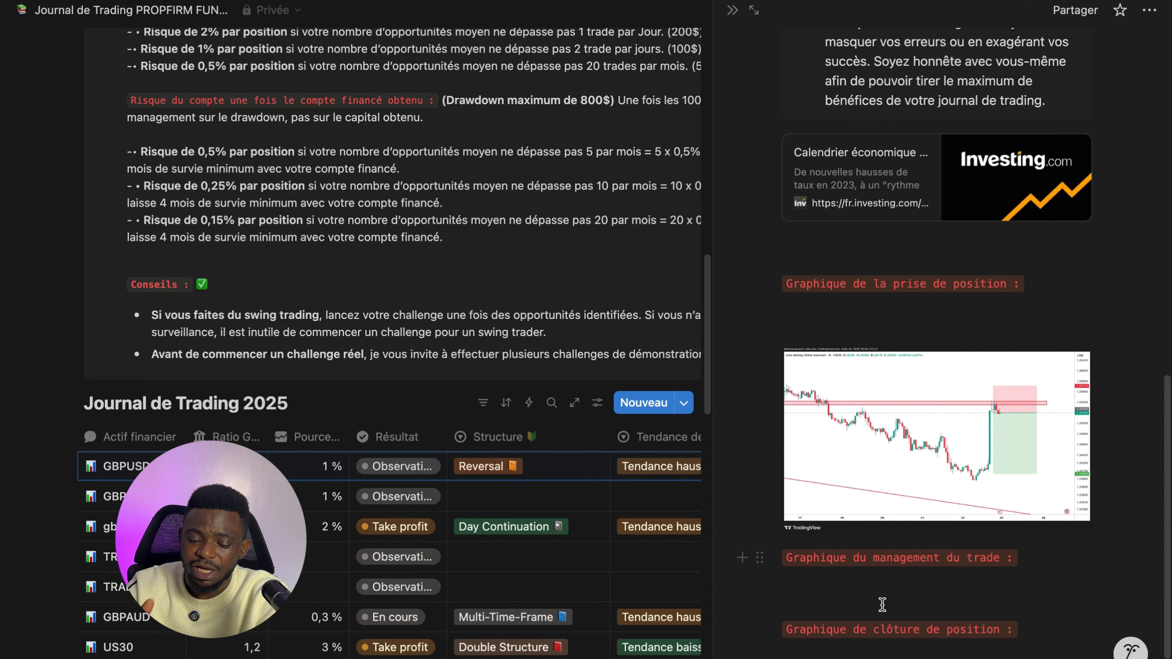
key(super+v)
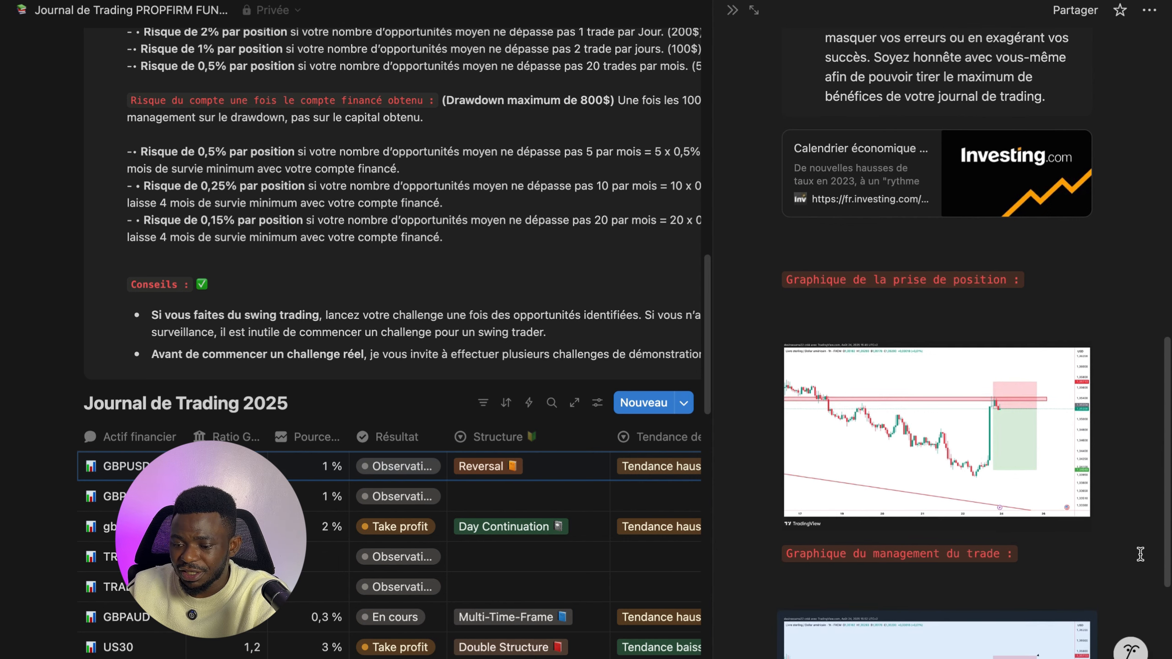
- Draw brush strokes down to the take-profit level and a check mark on the GBPUSD chart
scroll(1139, 552, down, 6)
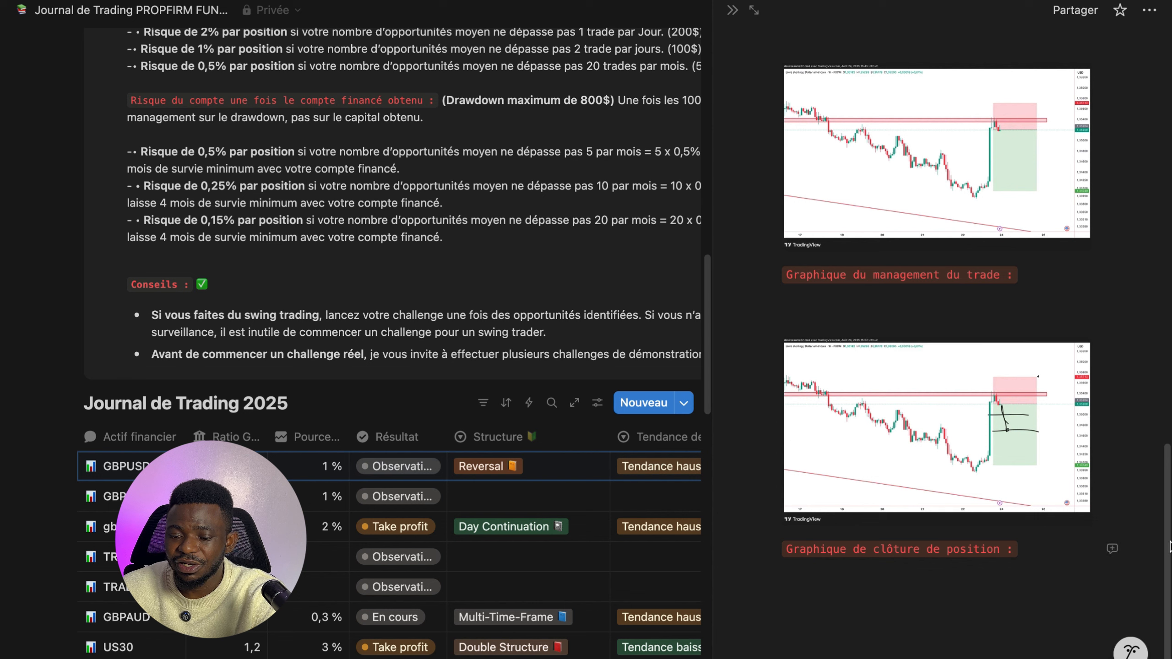
click(814, 583)
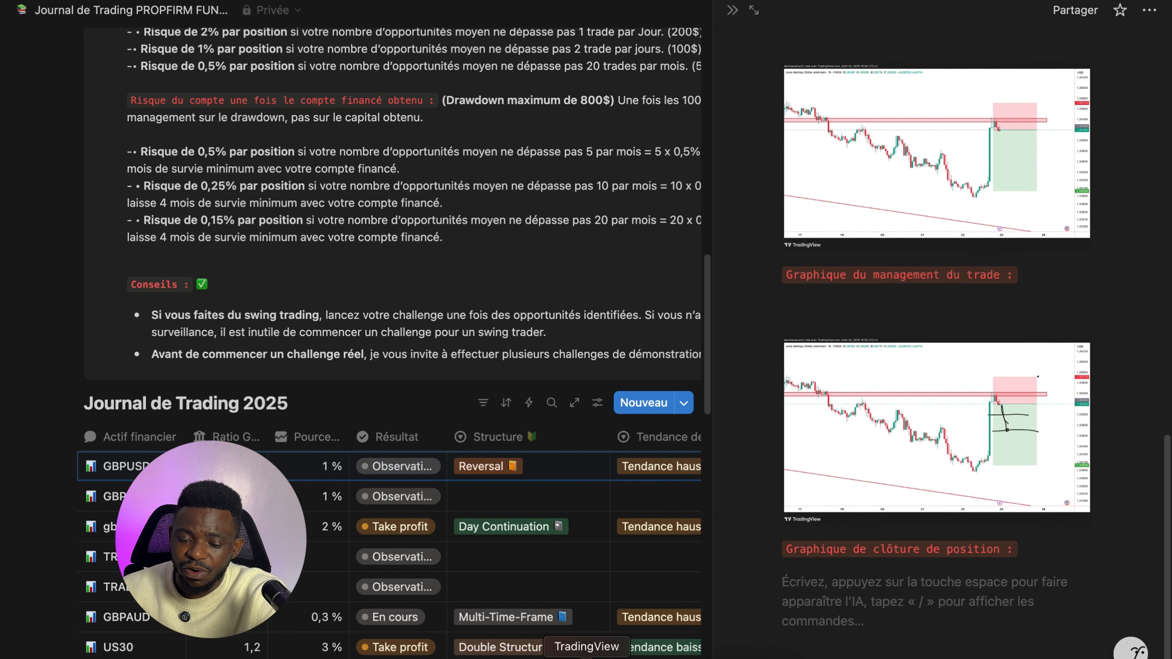
click(584, 655)
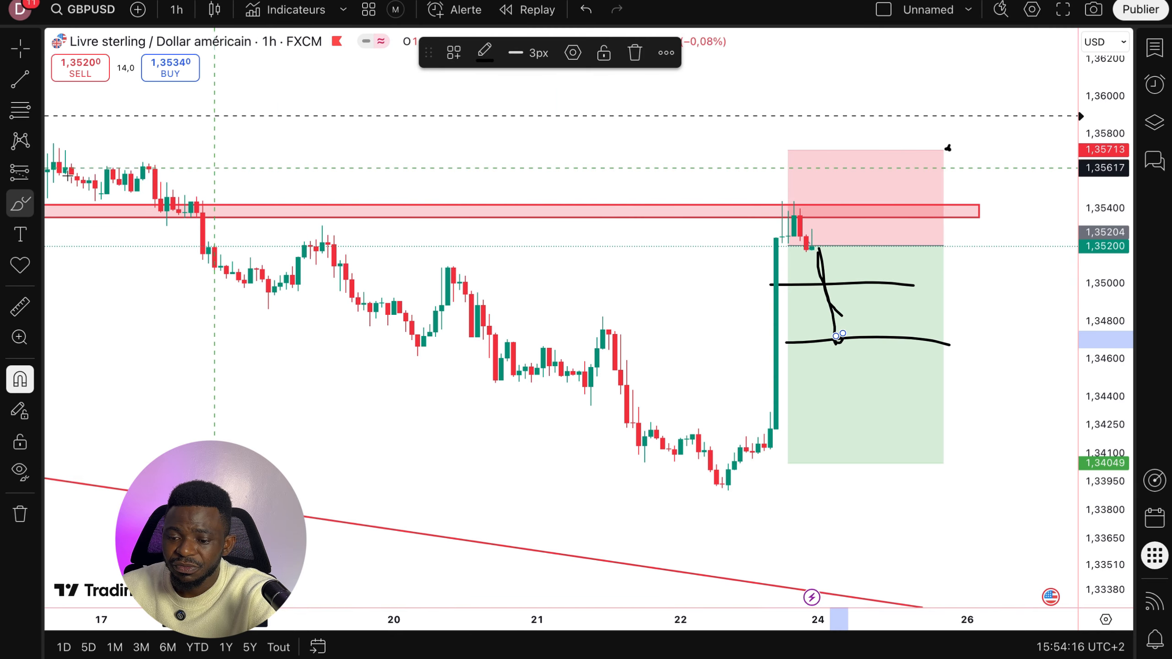
click(36, 204)
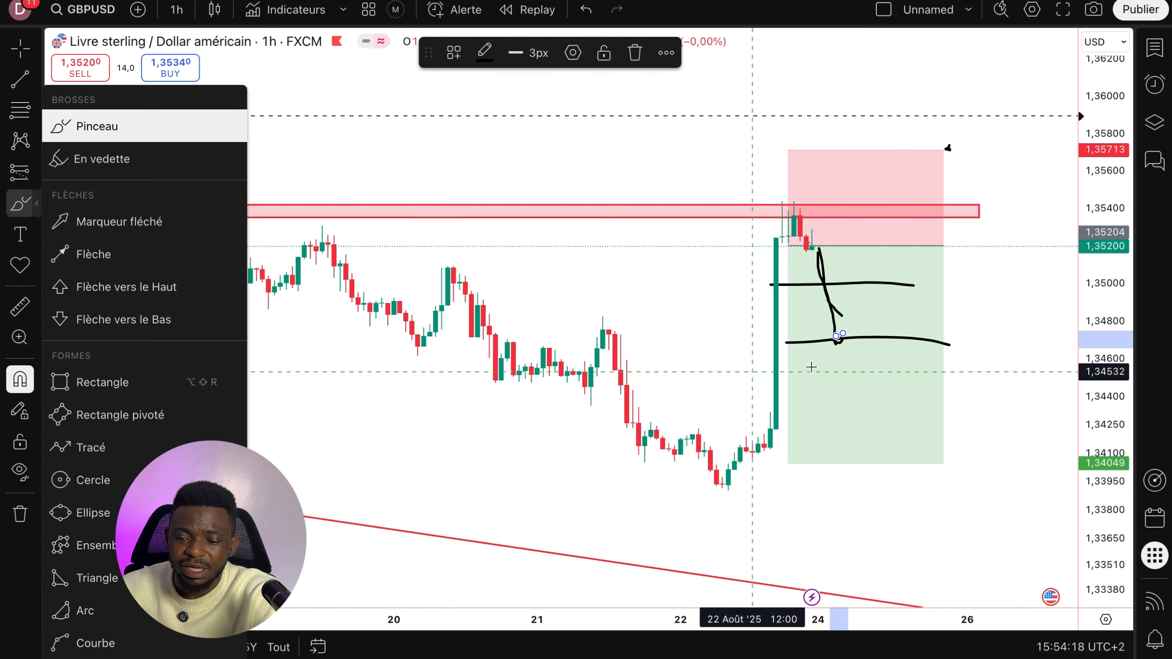
mouse_move(835, 340)
mouse_down()
mouse_move(835, 467)
mouse_move(1002, 486)
mouse_up()
mouse_move(960, 453)
mouse_down()
mouse_move(973, 464)
mouse_move(991, 455)
mouse_up()
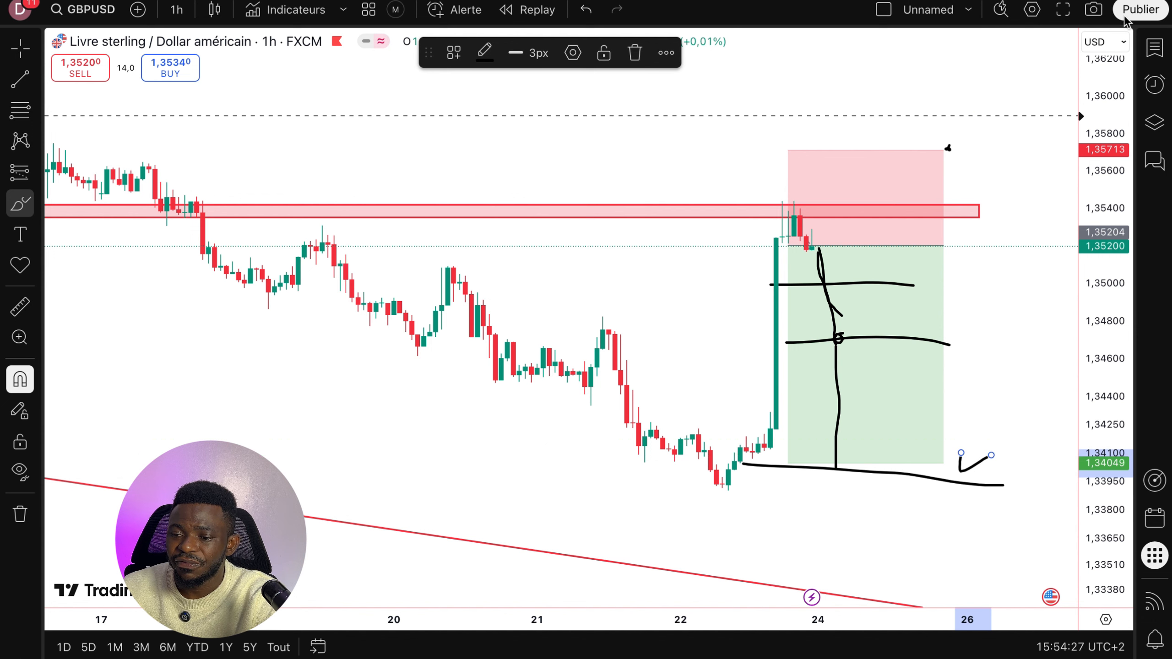
- Copy the updated chart image and paste it under the Graphique de clôture de position heading
click(1094, 10)
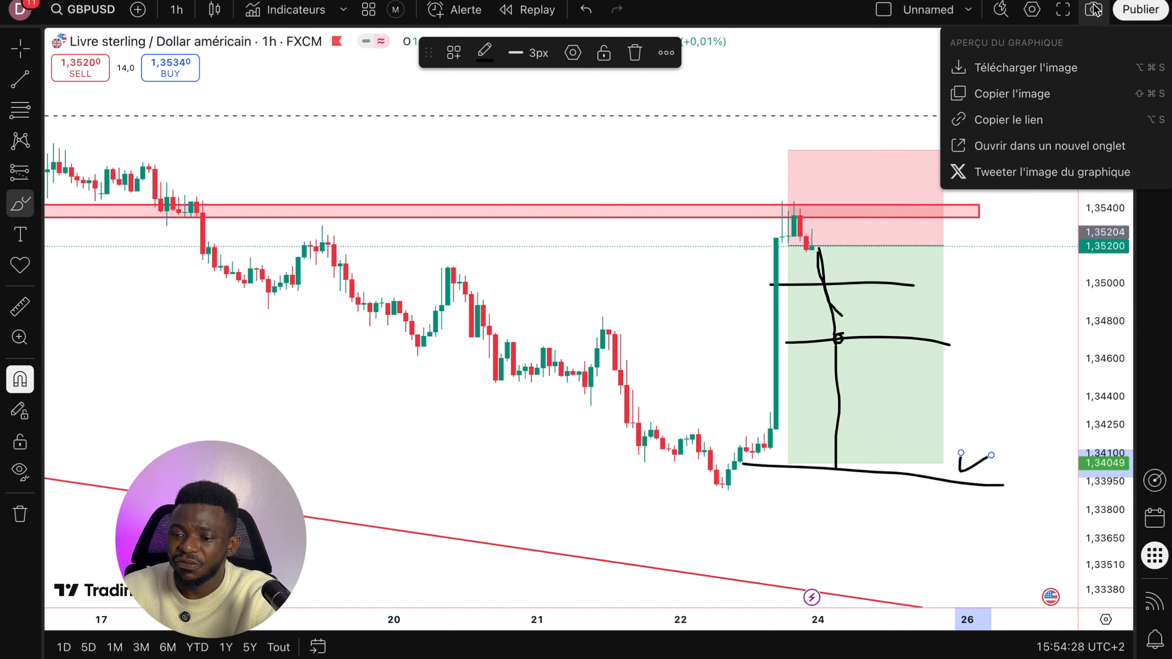
click(994, 92)
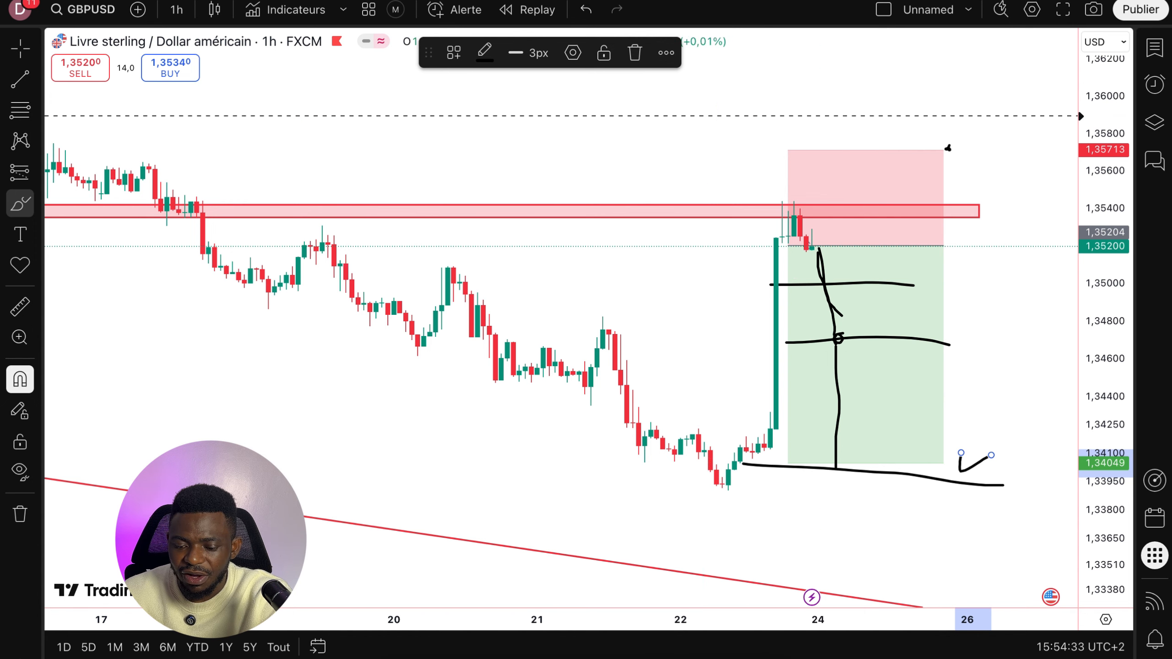
click(674, 654)
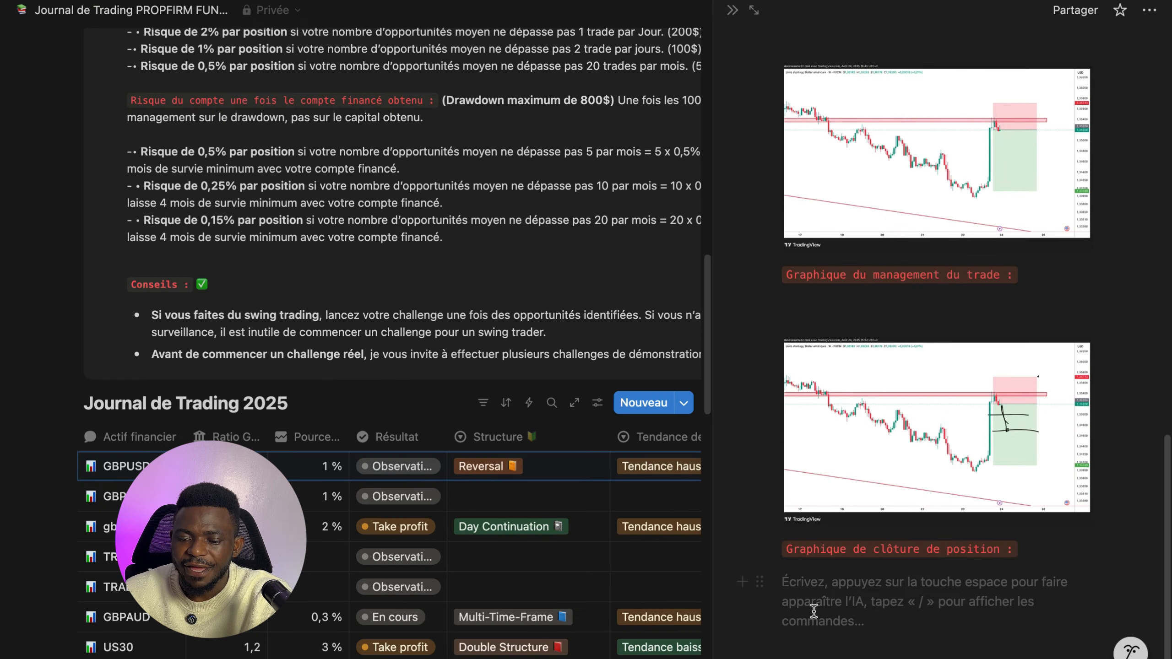
click(801, 588)
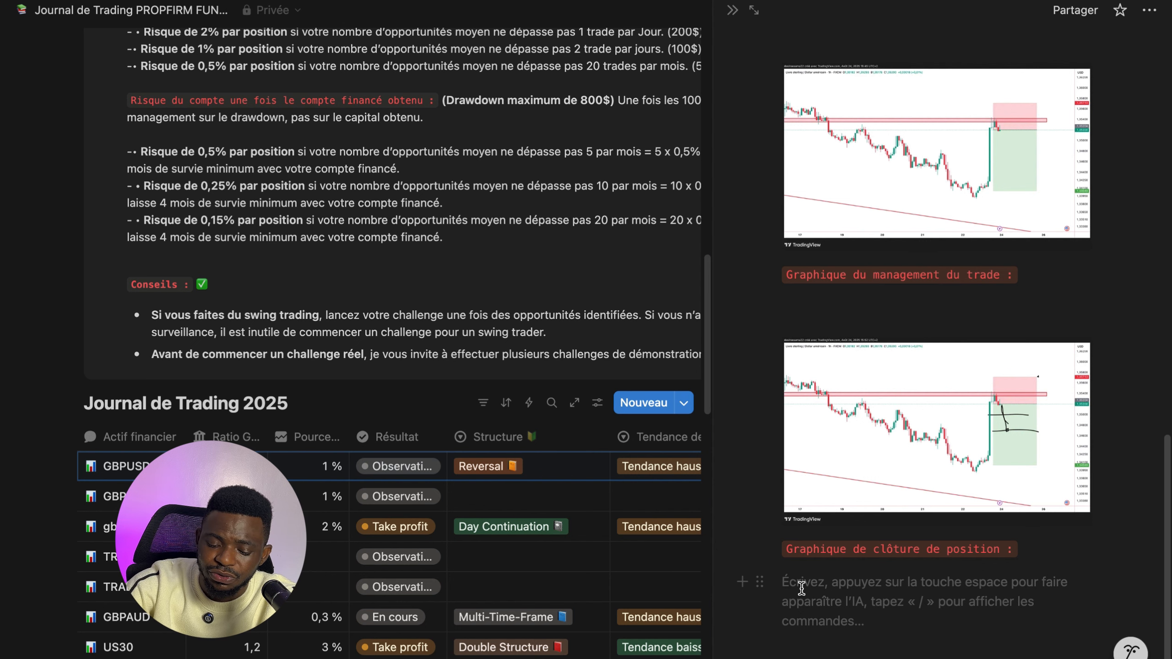
key(super+v)
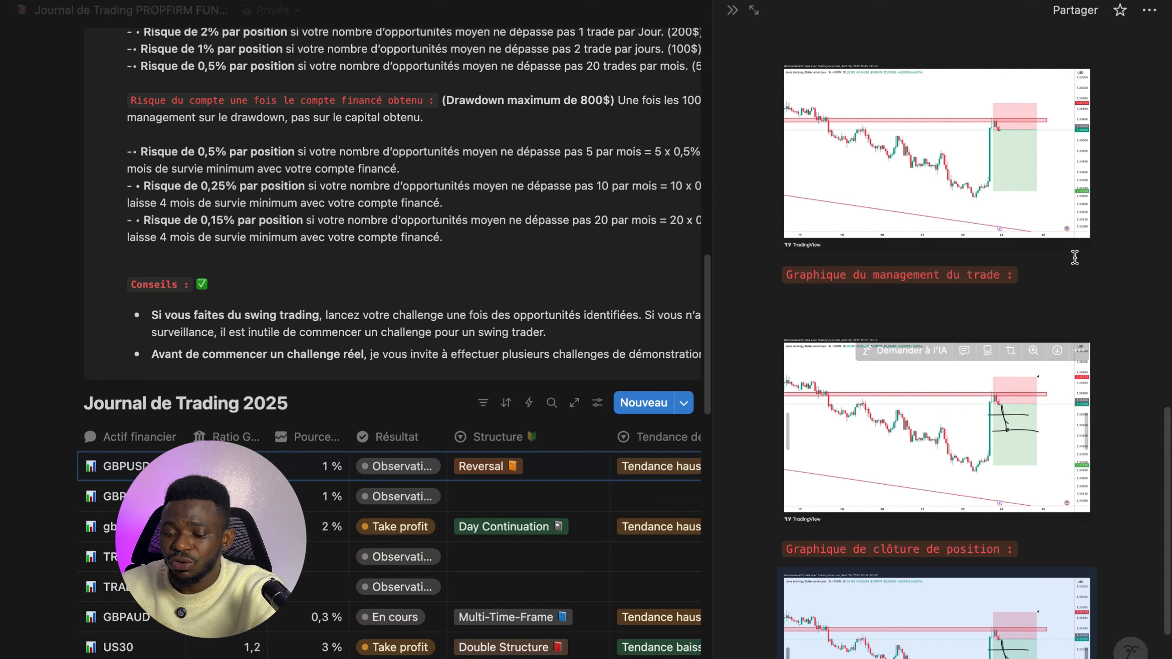
- Try the entry's Résultat status as En cours, Gains and Take profit in turn
scroll(929, 402, down, 2)
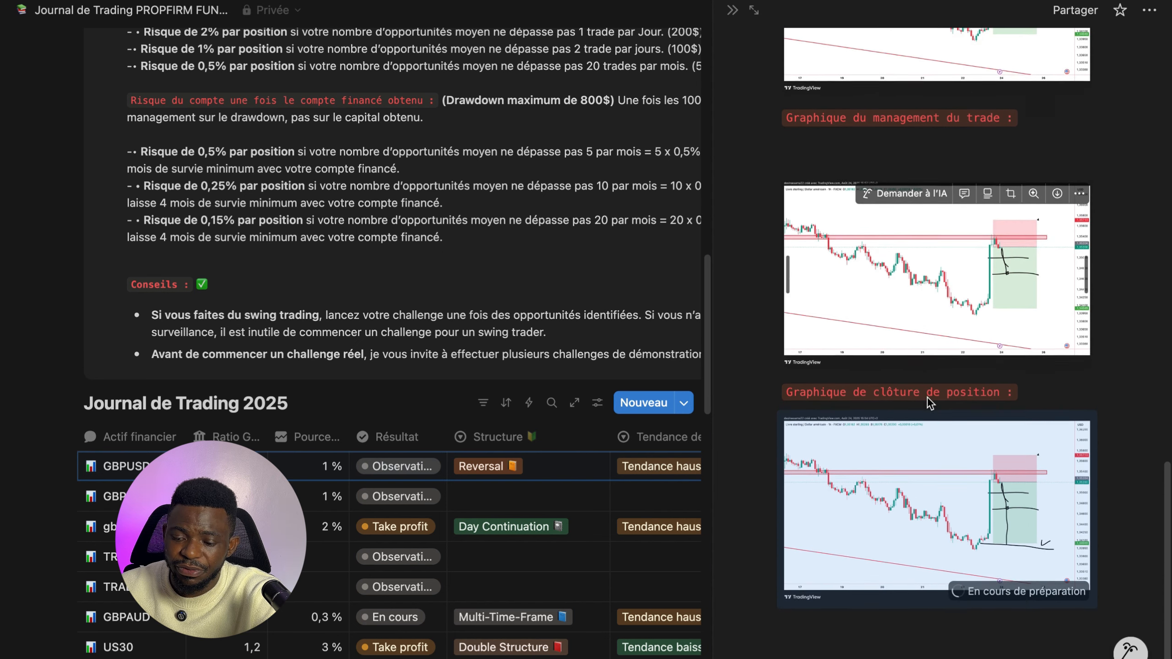
scroll(929, 402, up, 3)
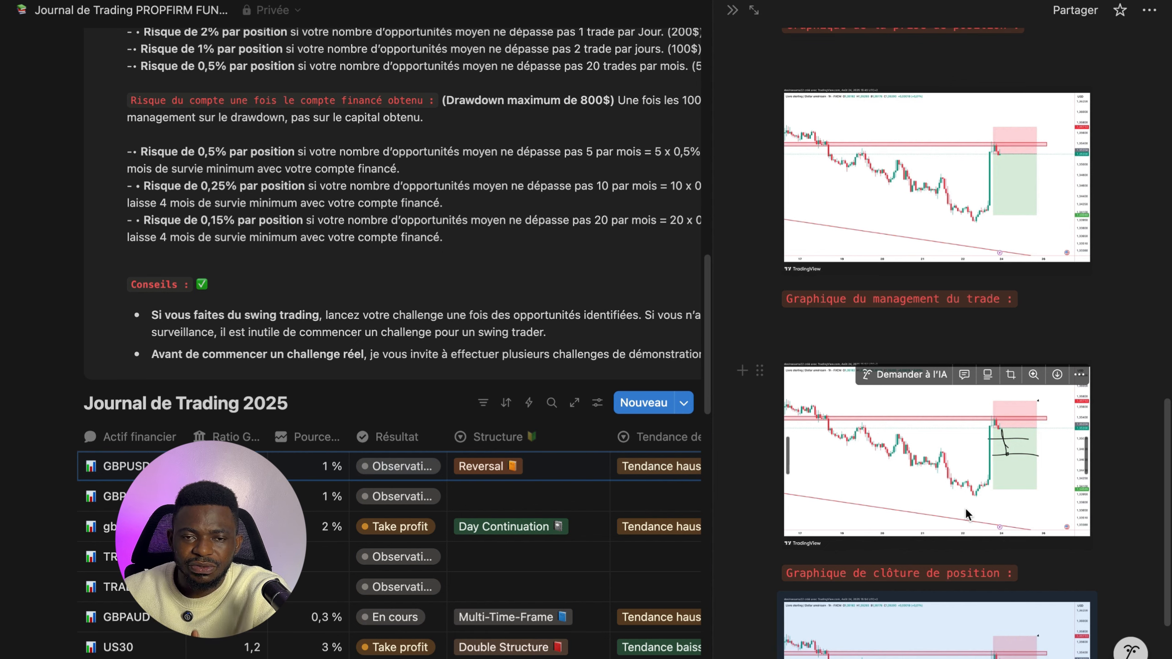
scroll(975, 530, down, 5)
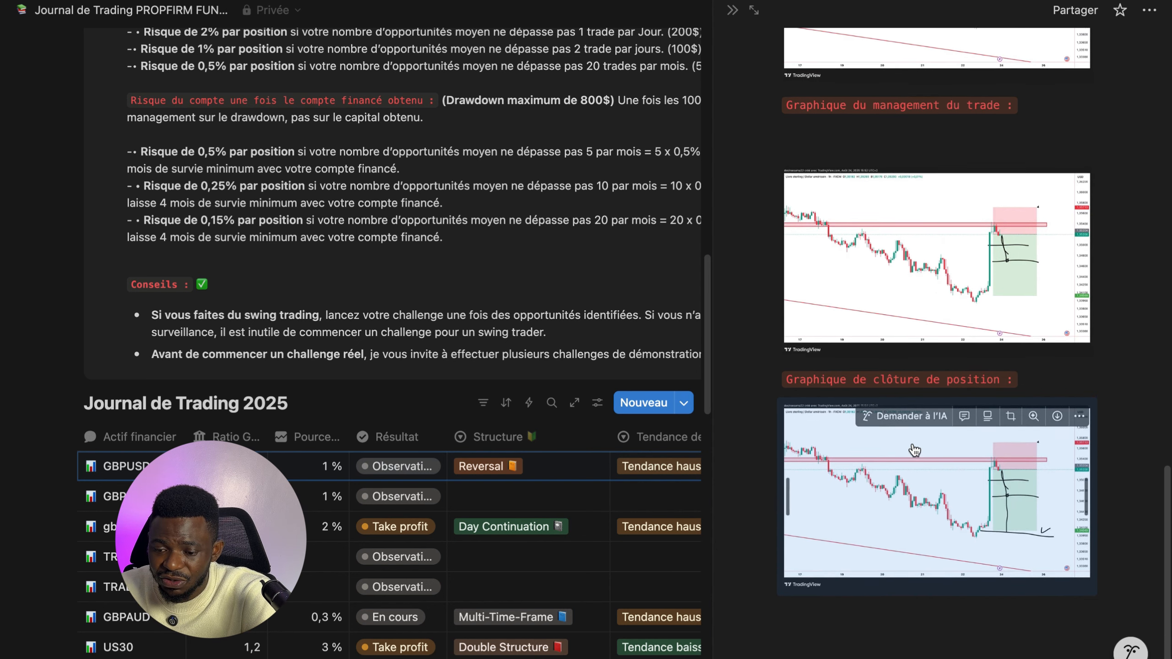
scroll(900, 429, up, 10)
scroll(902, 436, up, 10)
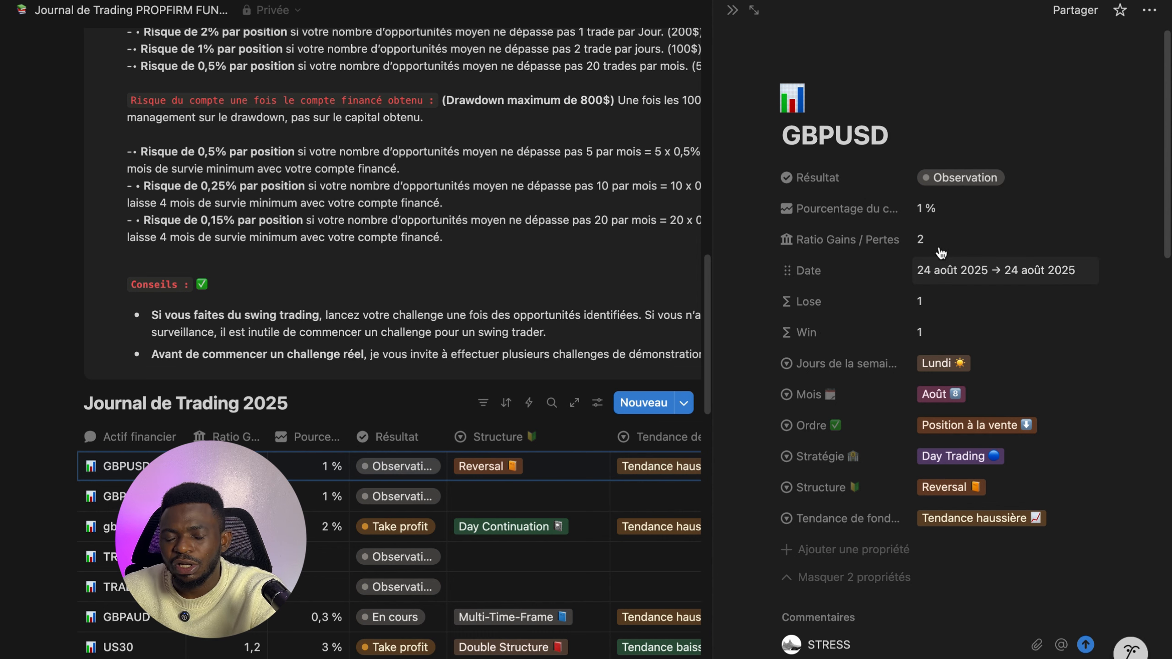
click(951, 179)
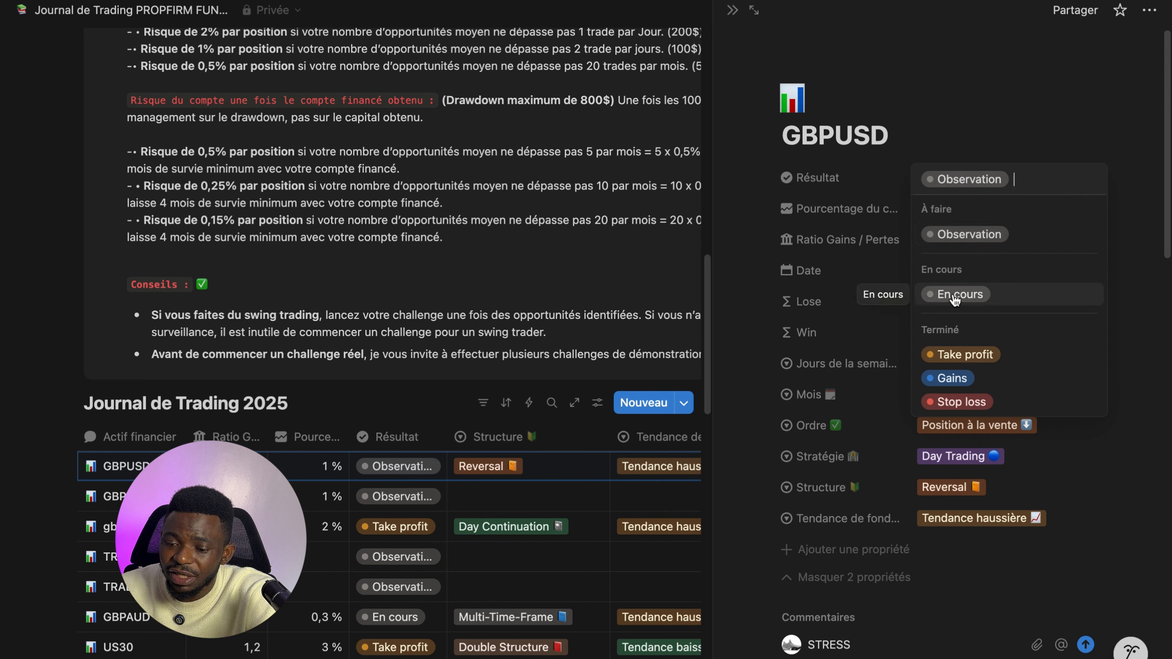
click(950, 298)
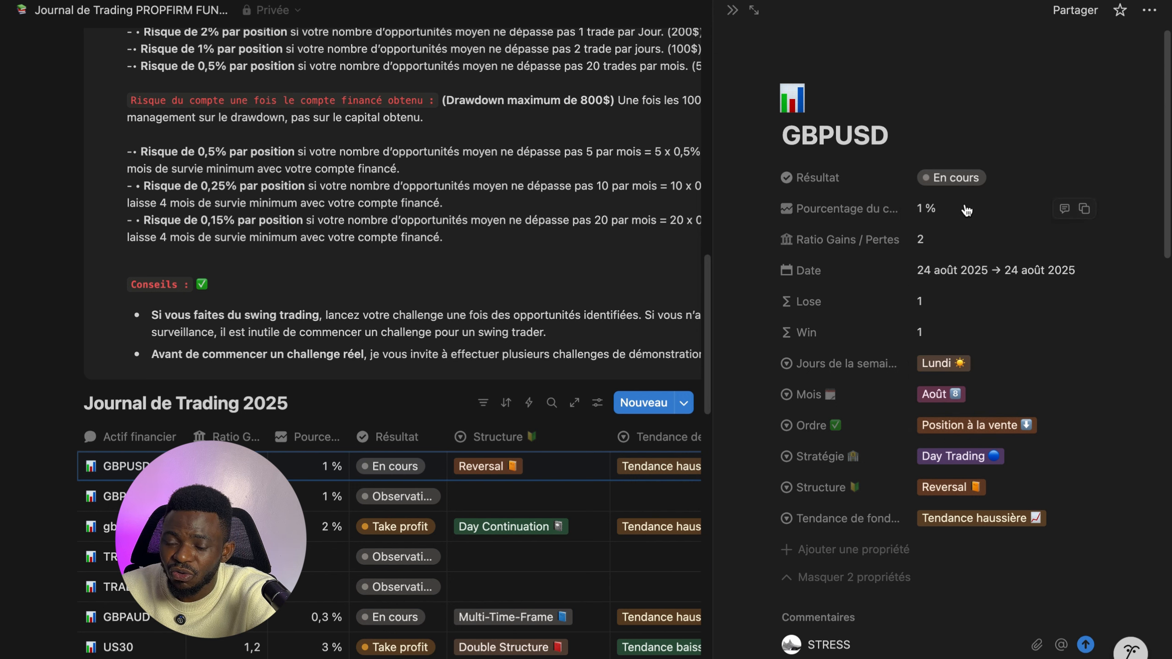
click(959, 182)
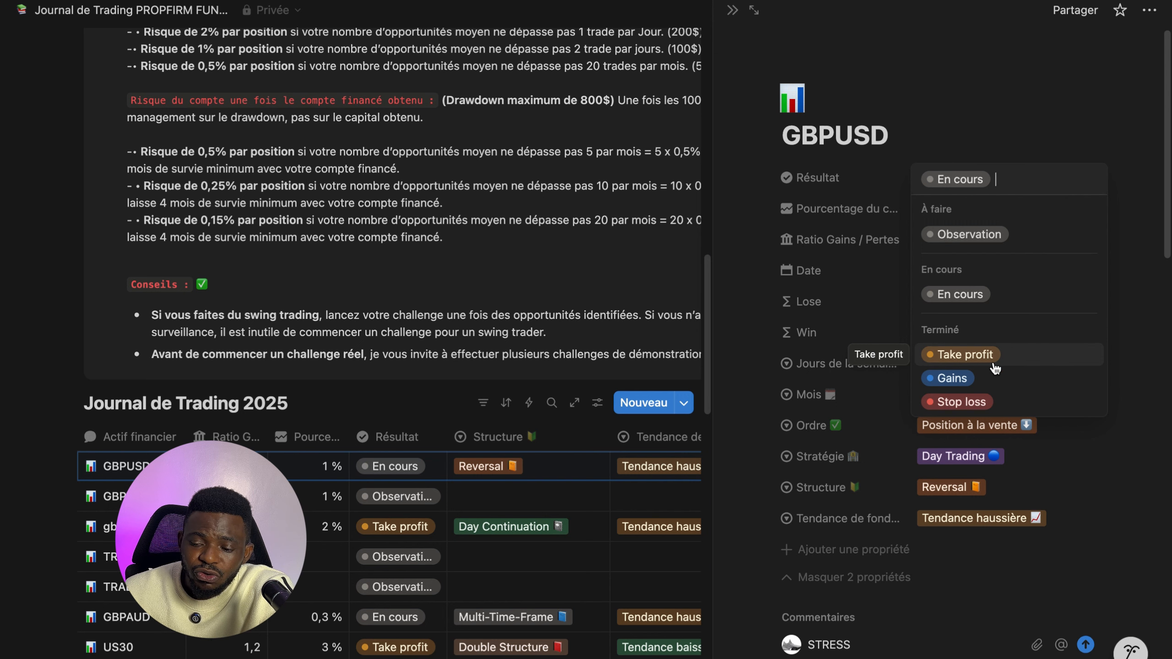
click(950, 378)
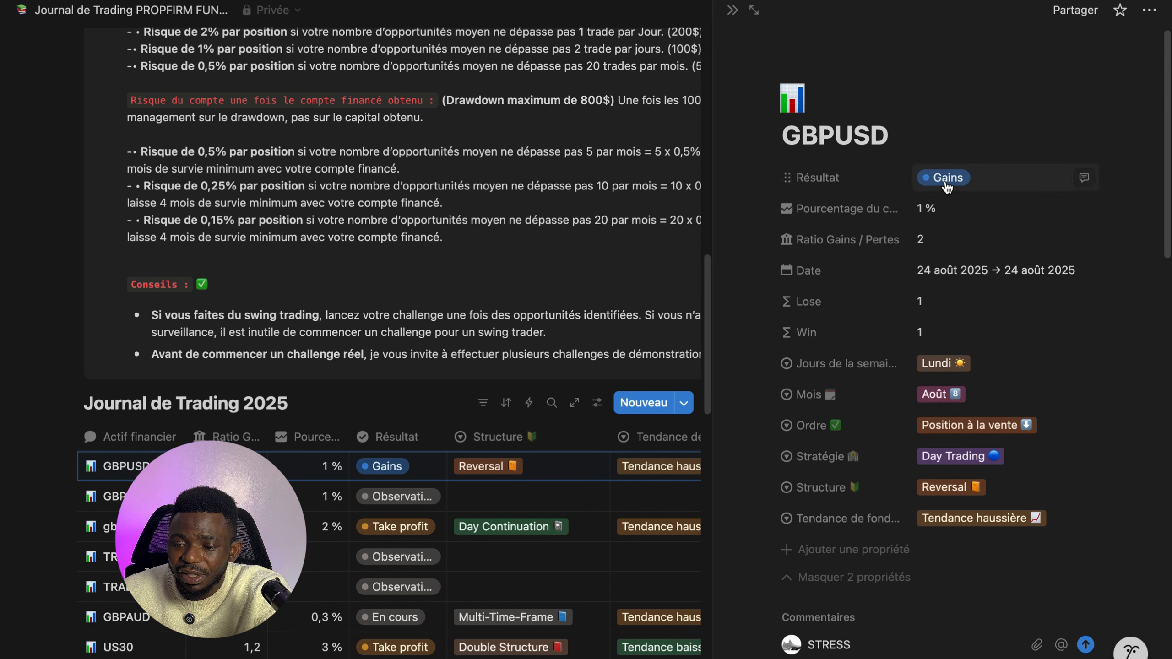
click(946, 184)
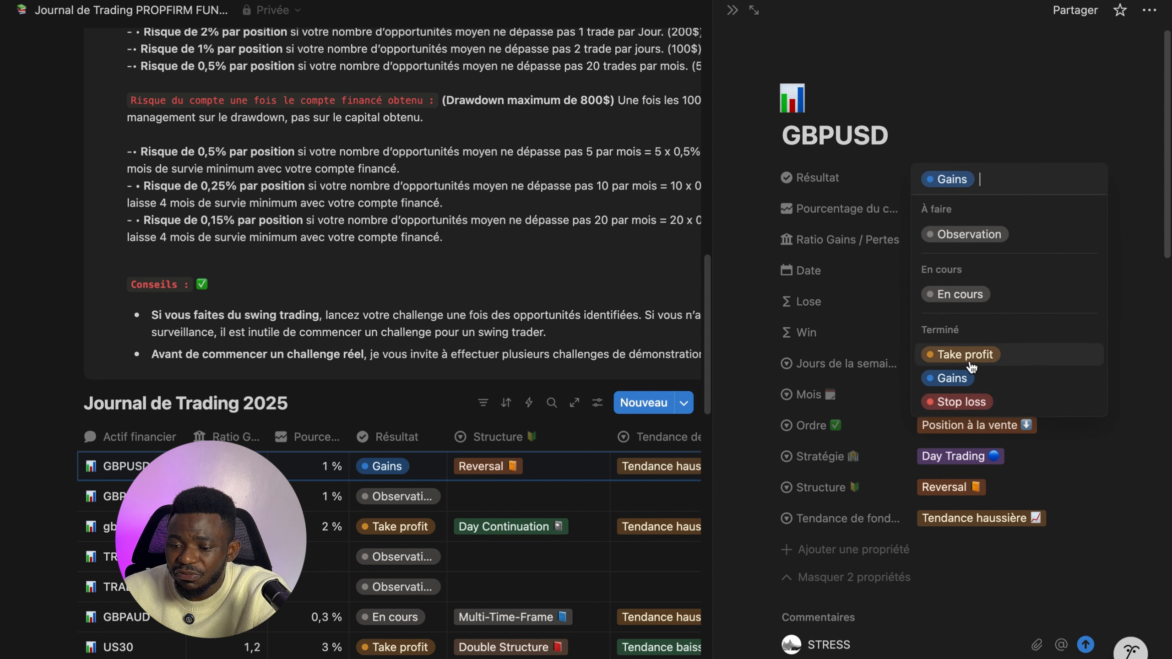
click(959, 356)
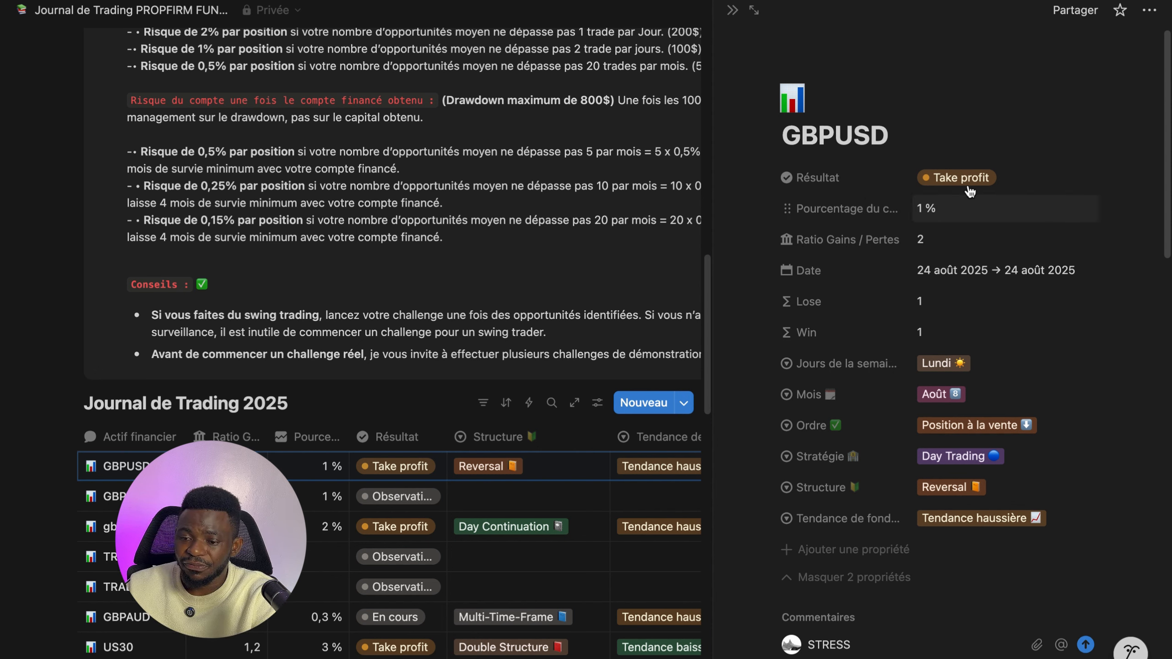
- Set the entry's Résultat to Stop loss
click(962, 179)
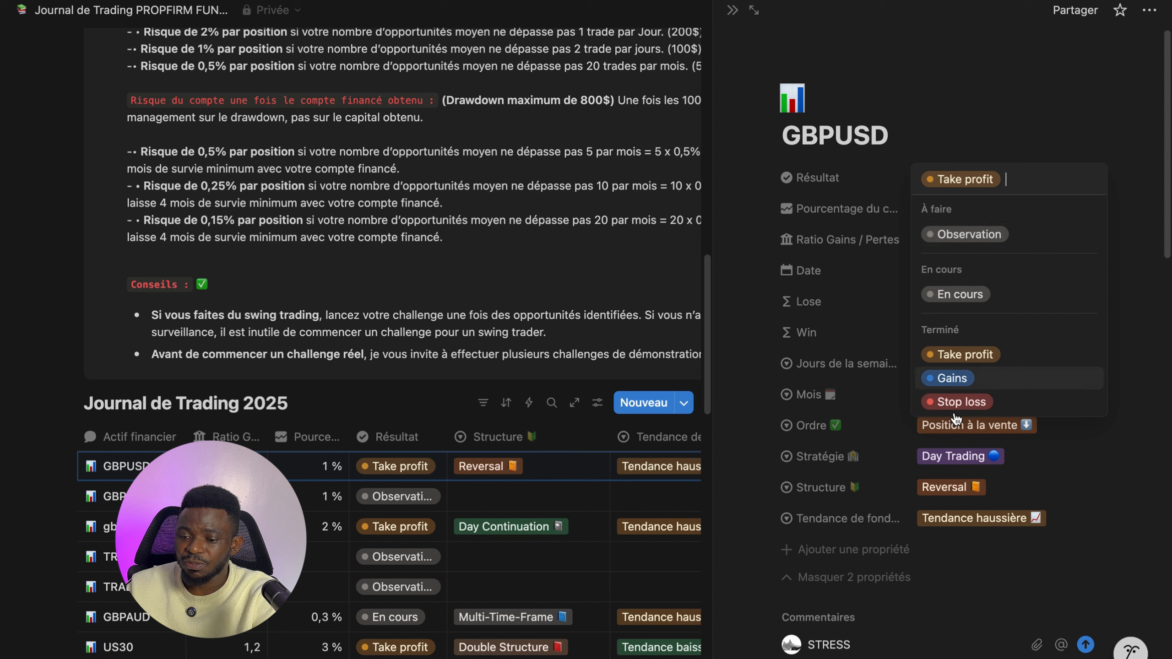
click(959, 403)
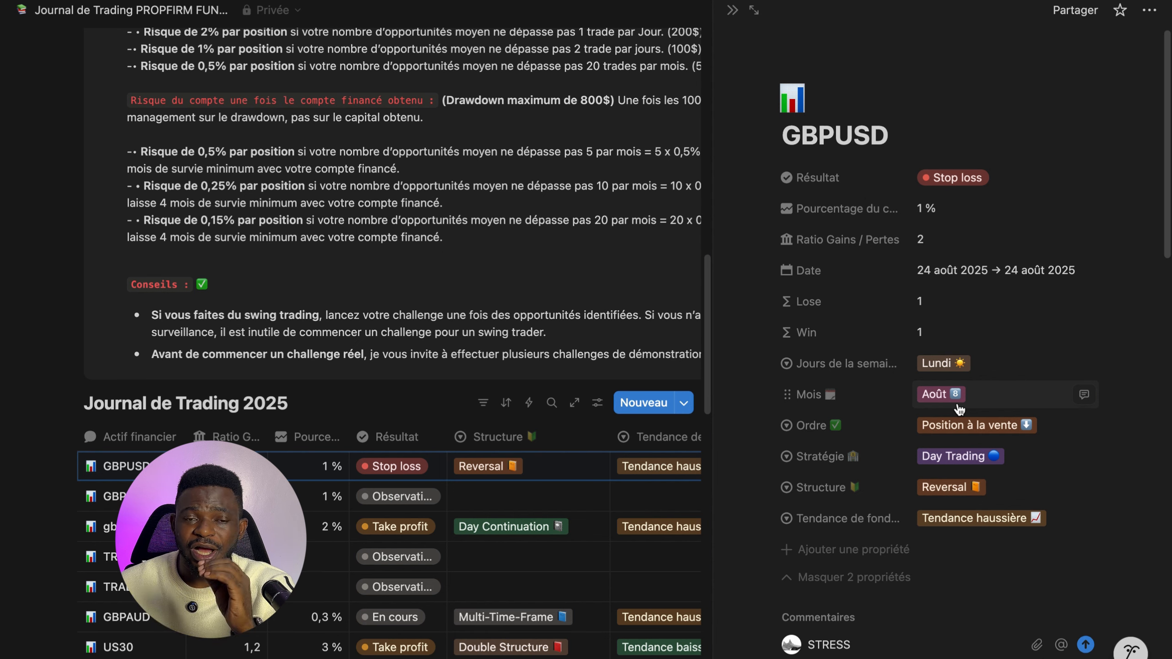
scroll(895, 517, down, 10)
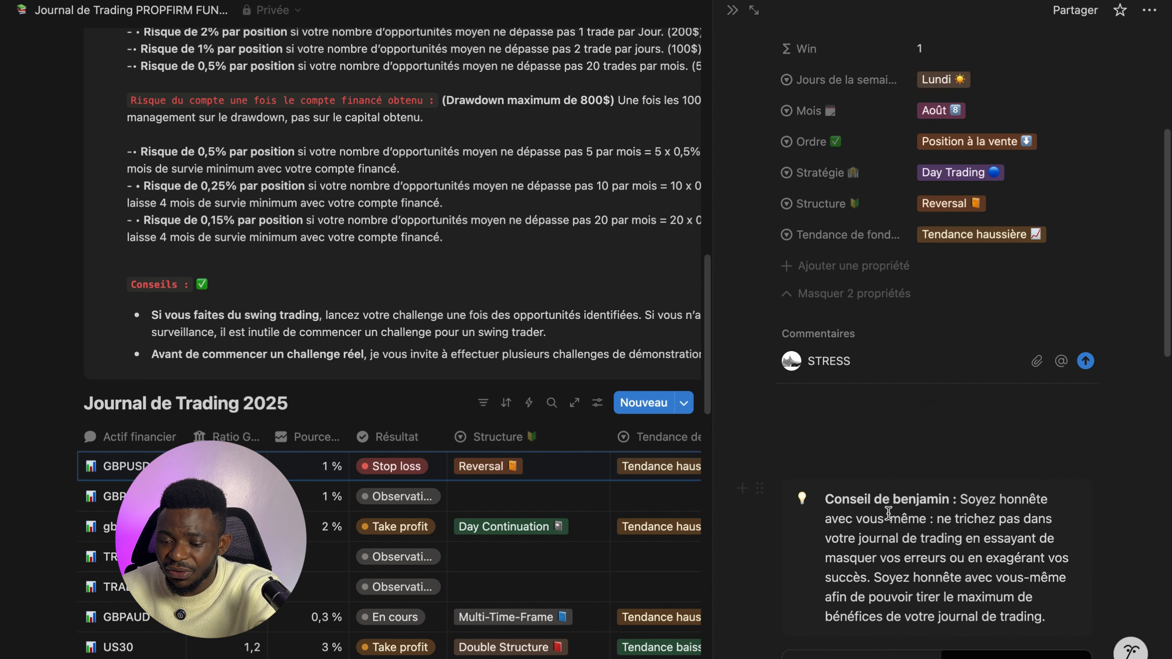
scroll(895, 517, down, 6)
scroll(881, 410, up, 10)
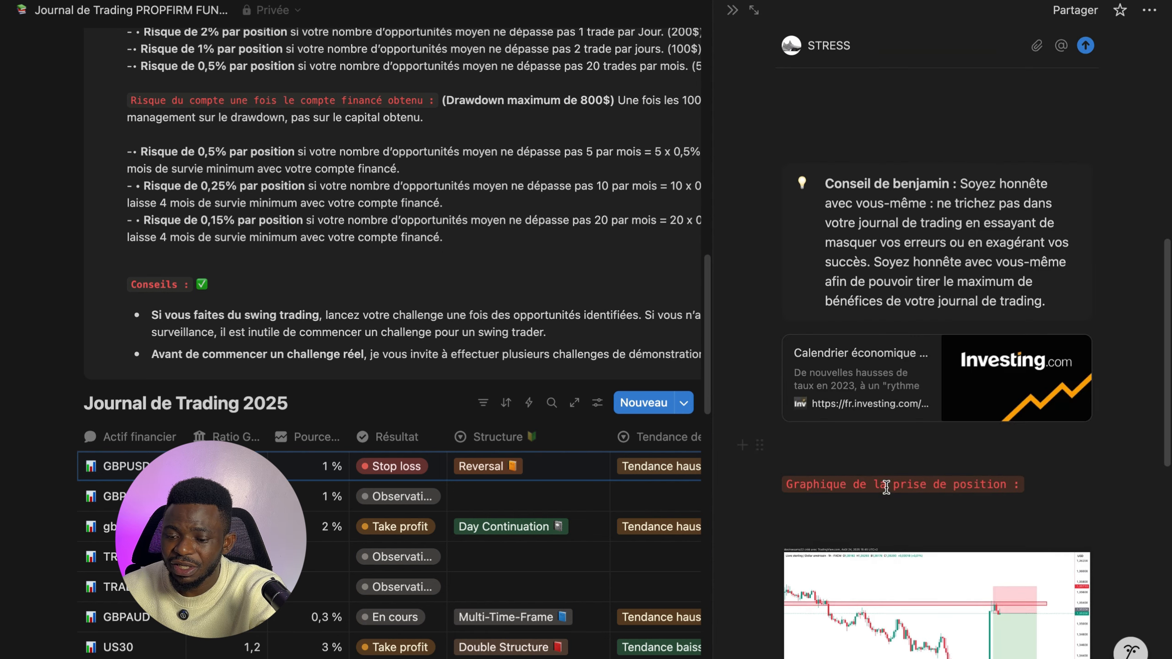
- Close the entry's side panel and set the GBPUSD entry's Résultat to Take profit in the journal table
scroll(739, 370, up, 8)
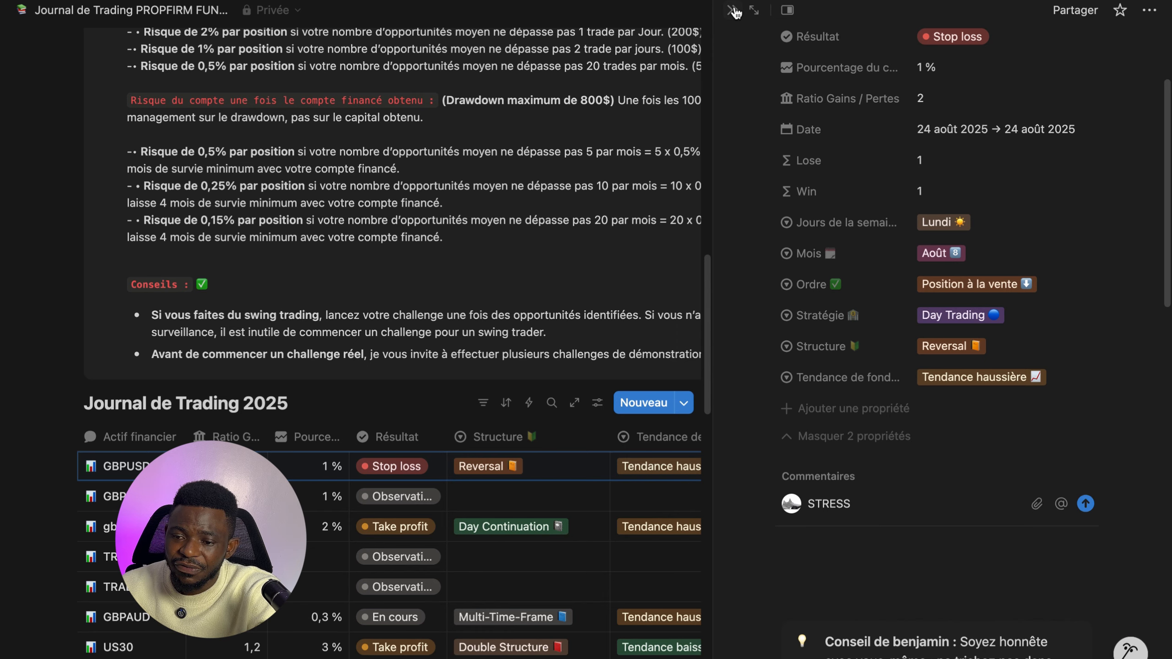
click(733, 10)
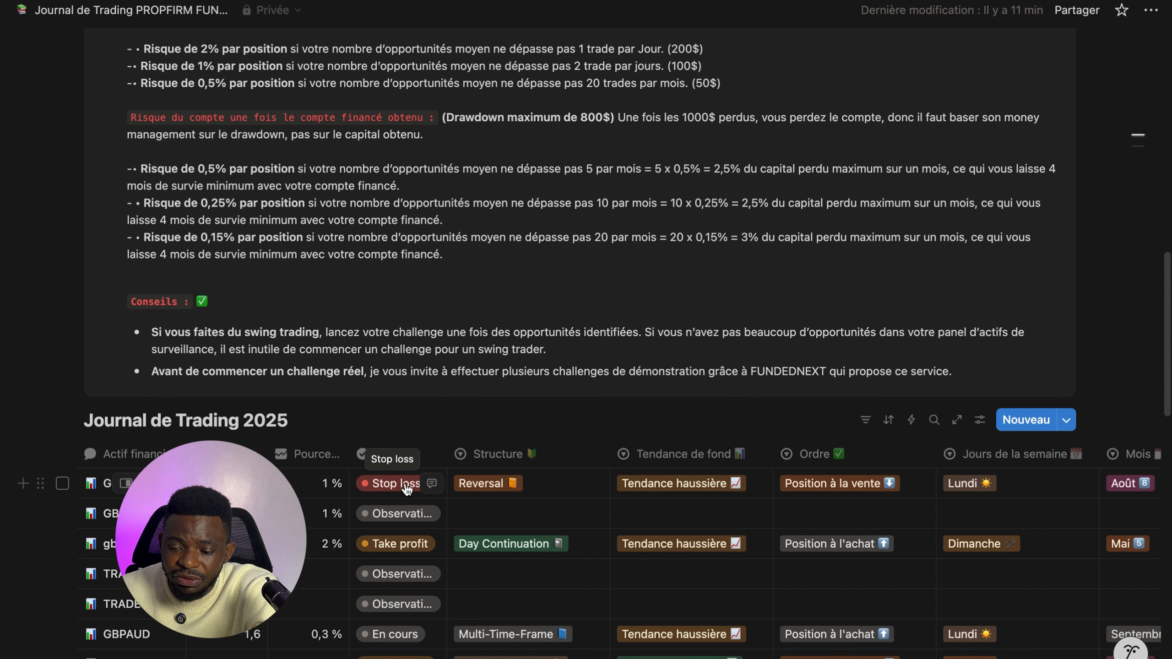
click(388, 487)
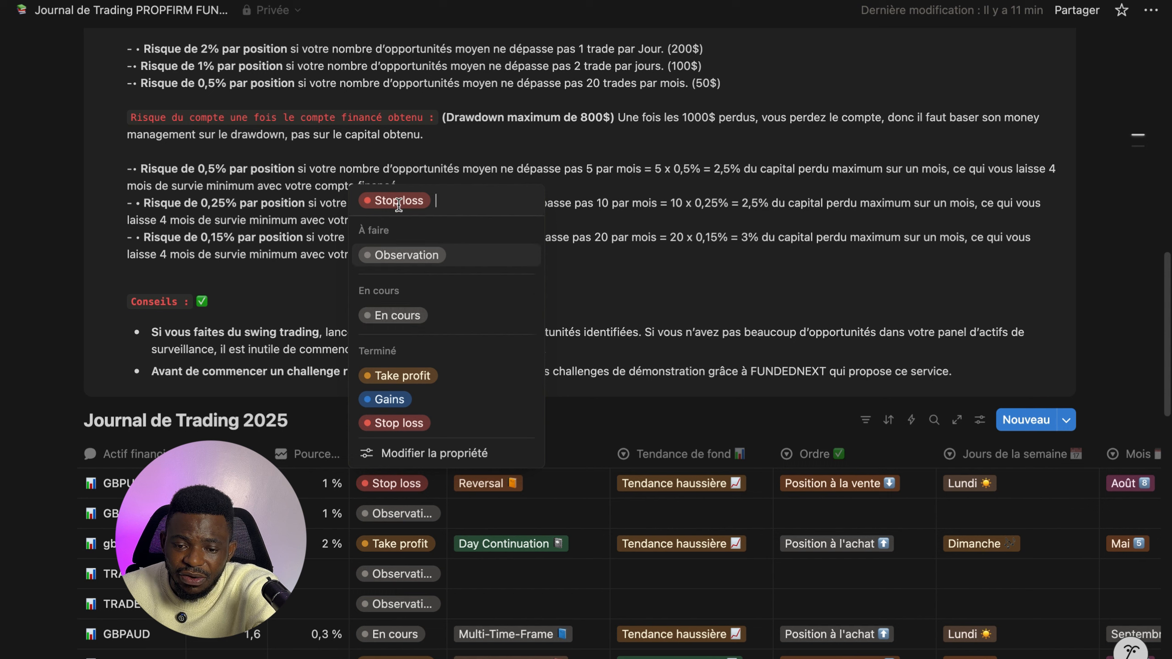
click(399, 375)
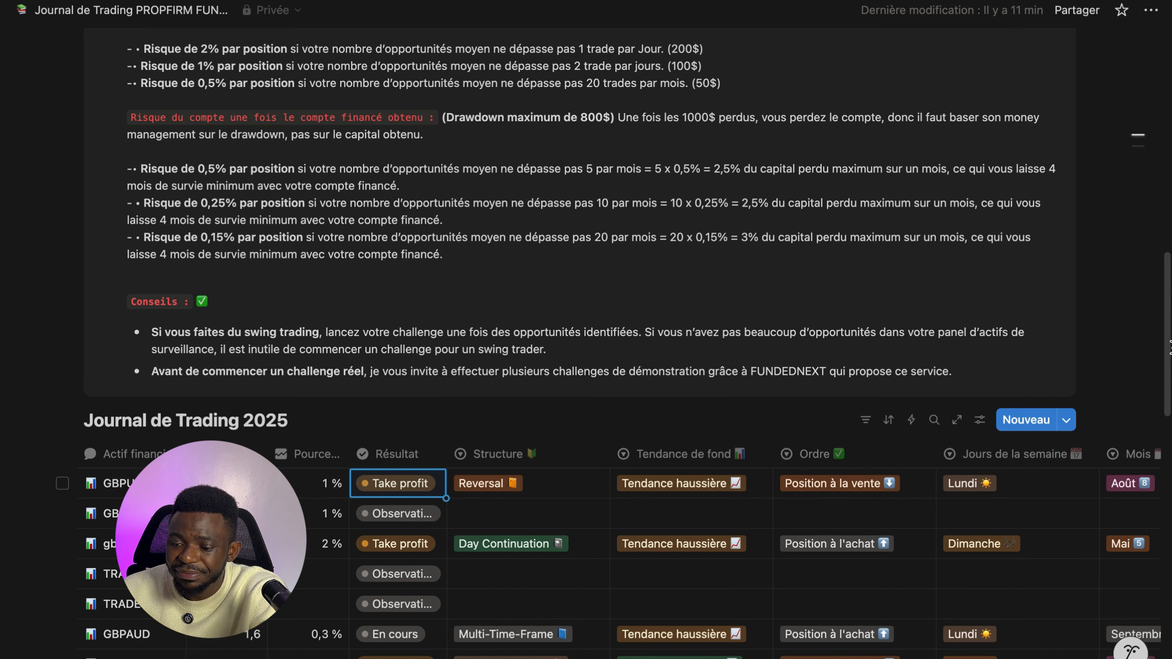
- Scroll through the Journal de Trading 2025 table to review the GBPUSD row's remaining properties across all columns
scroll(1171, 342, down, 3)
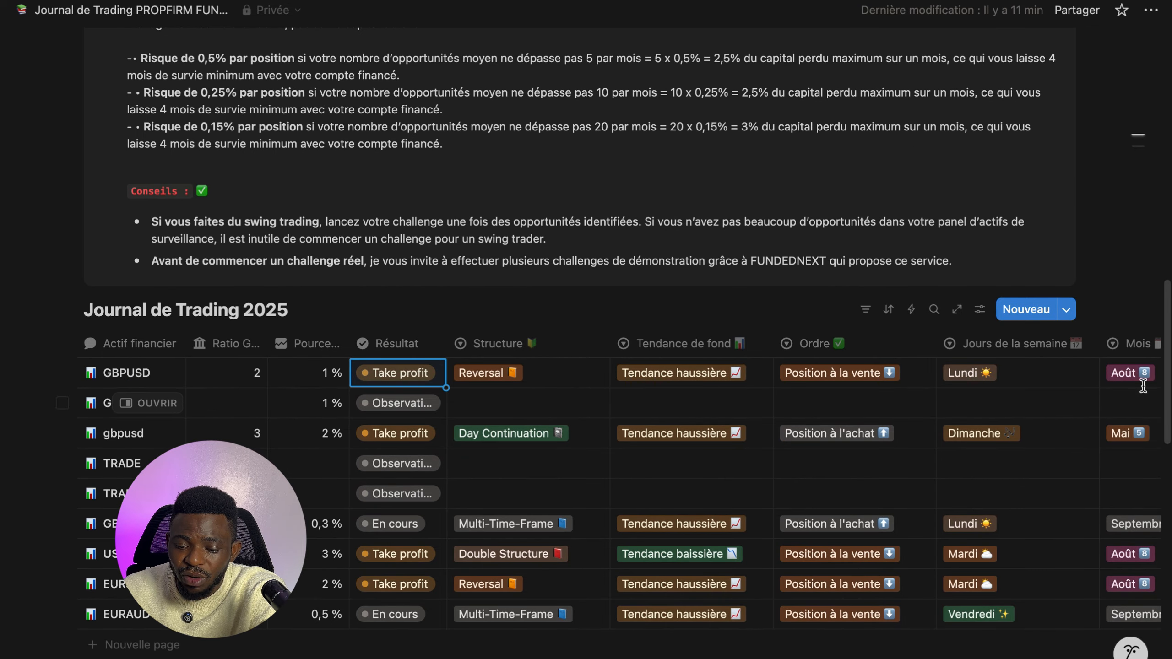
scroll(806, 481, down, 5)
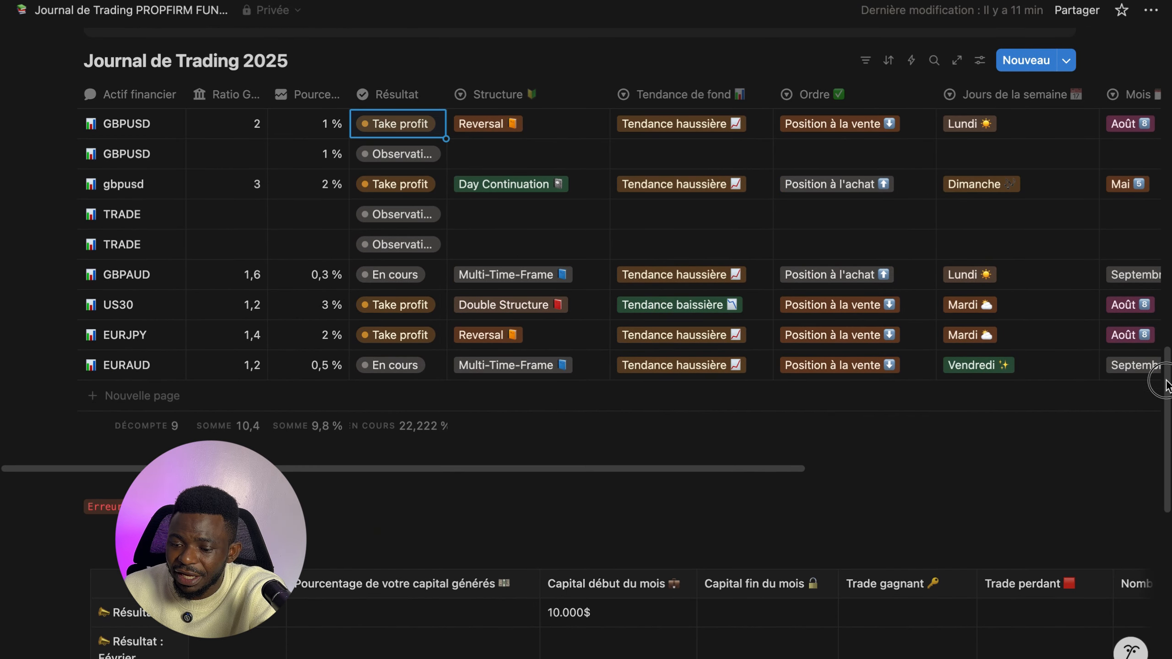
drag(669, 467, 1022, 464)
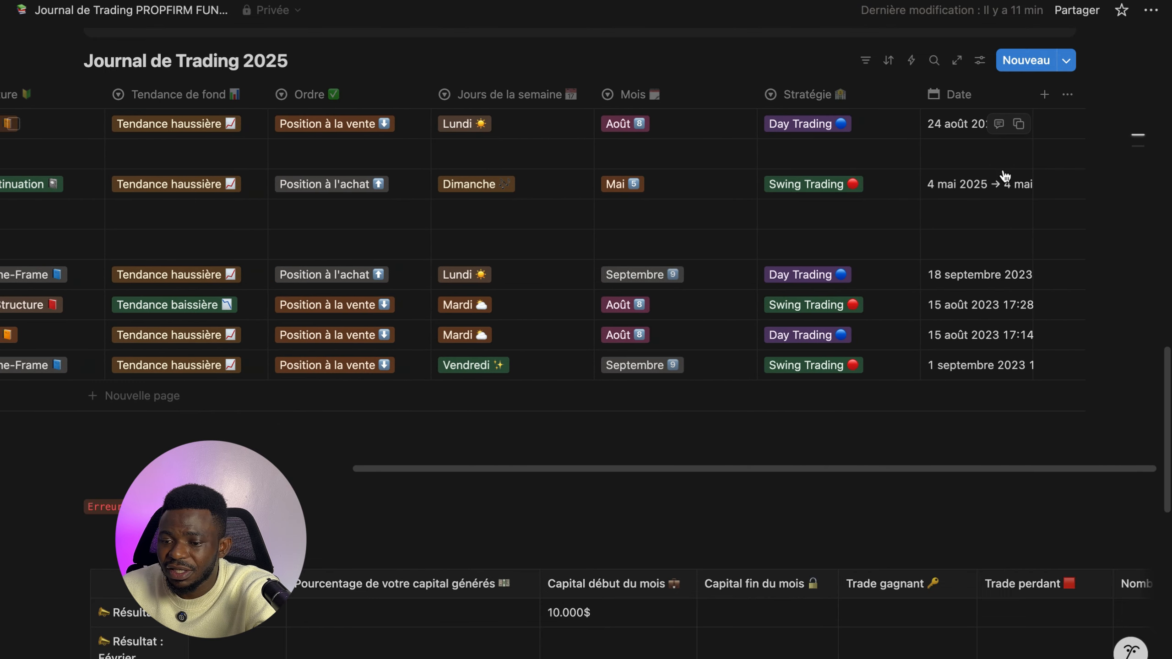
drag(961, 465, 1001, 470)
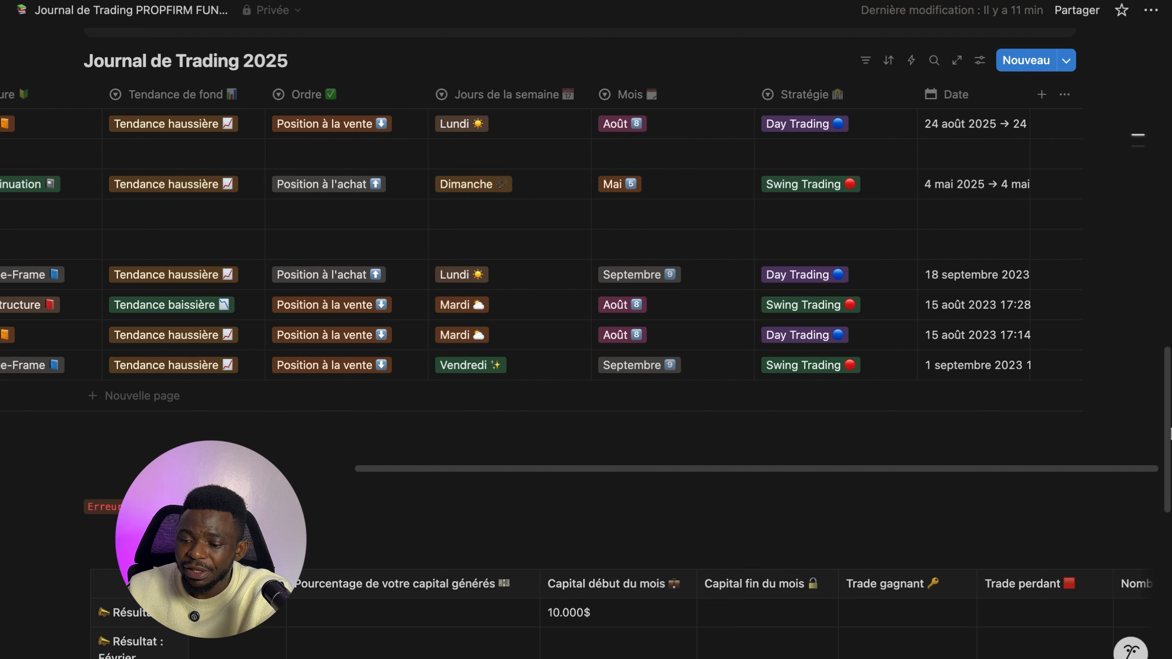
drag(1165, 429, 1158, 385)
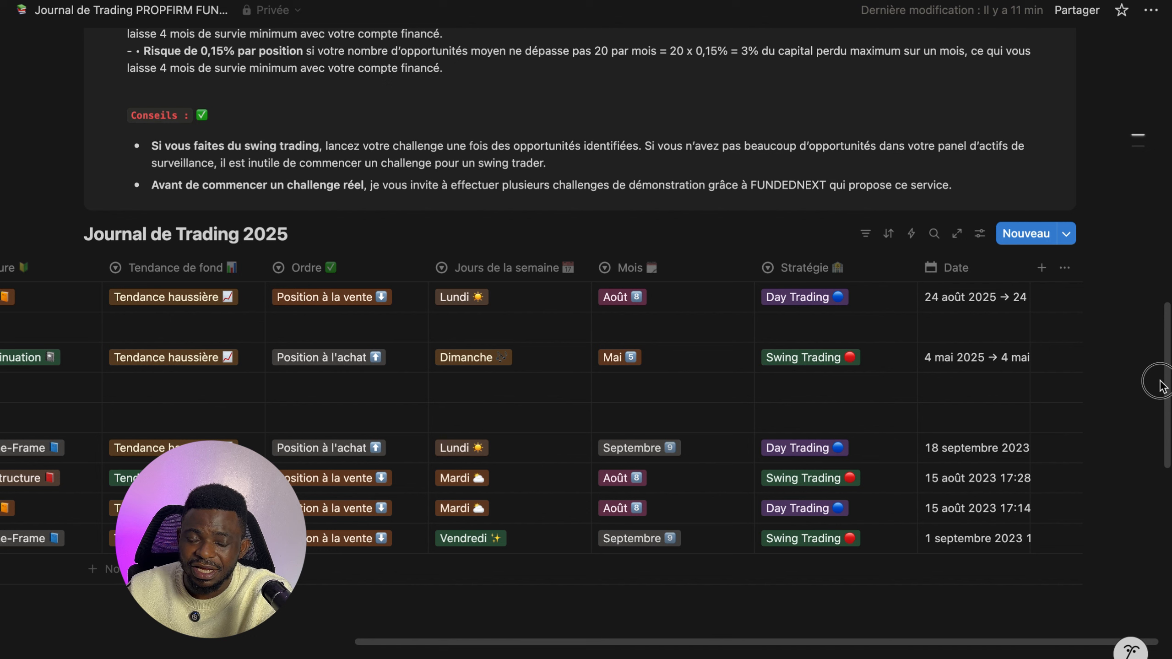